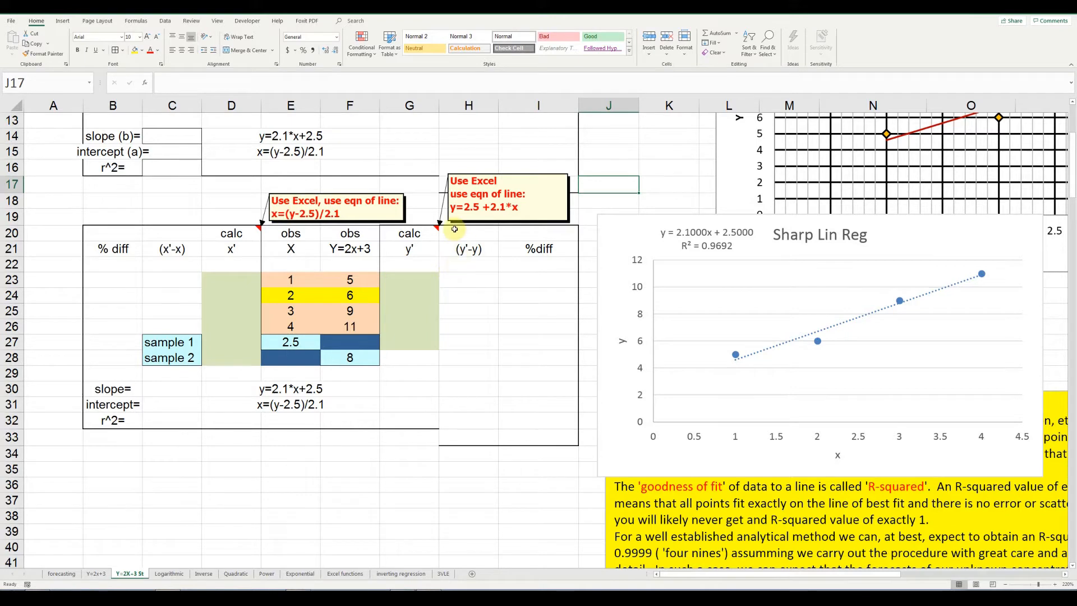
pyautogui.click(415, 277)
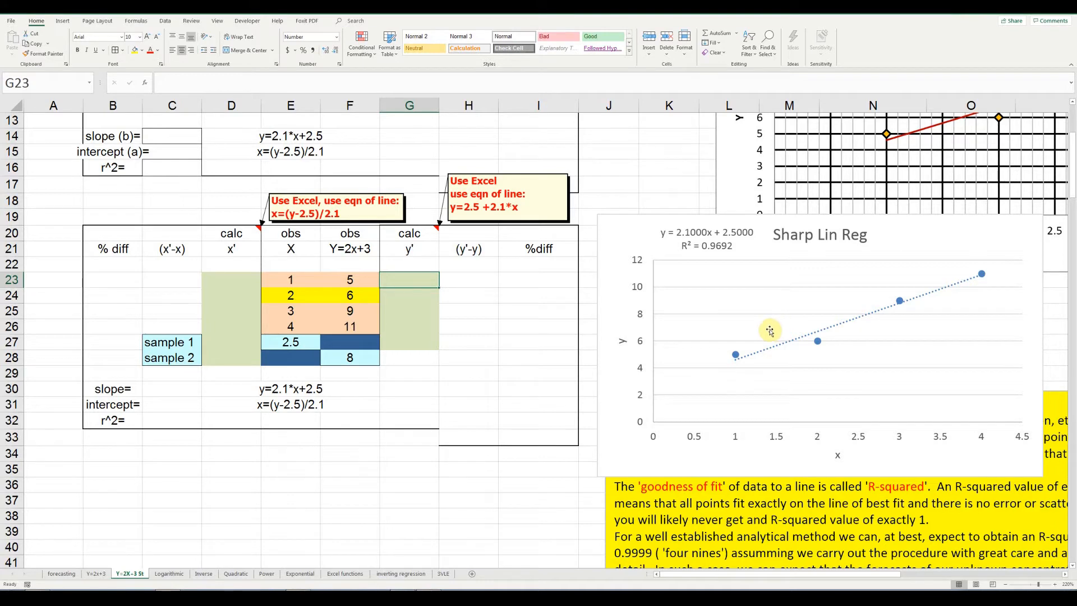
pyautogui.click(175, 388)
pyautogui.click(176, 403)
pyautogui.click(173, 418)
# Calculate the regression slope in C30 with the SLOPE function, using F23:F26 as known y's and E23:E26 as known x's.
pyautogui.click(173, 389)
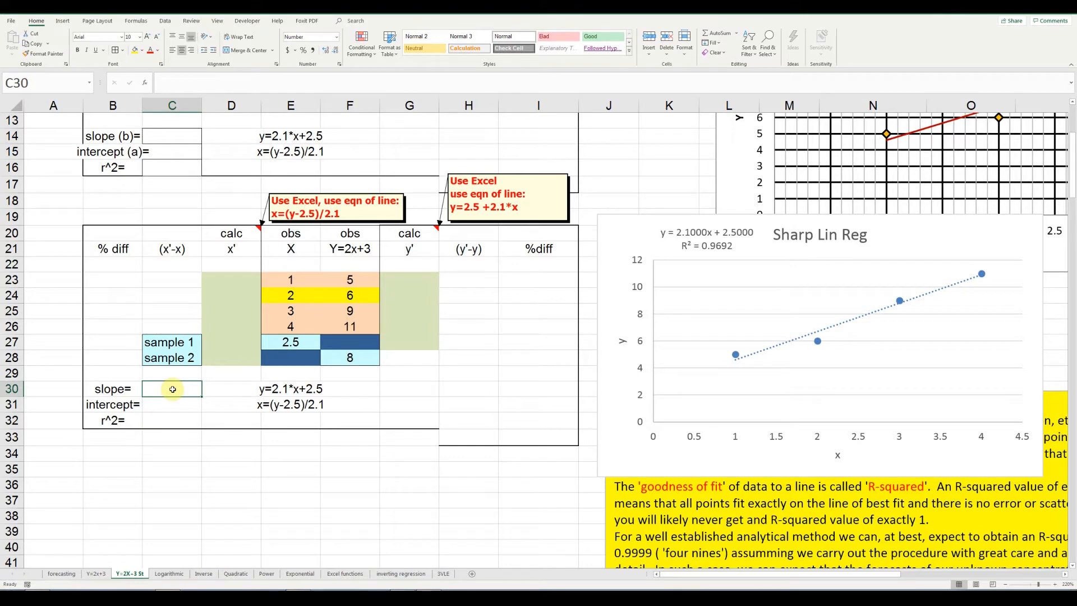
pyautogui.click(146, 85)
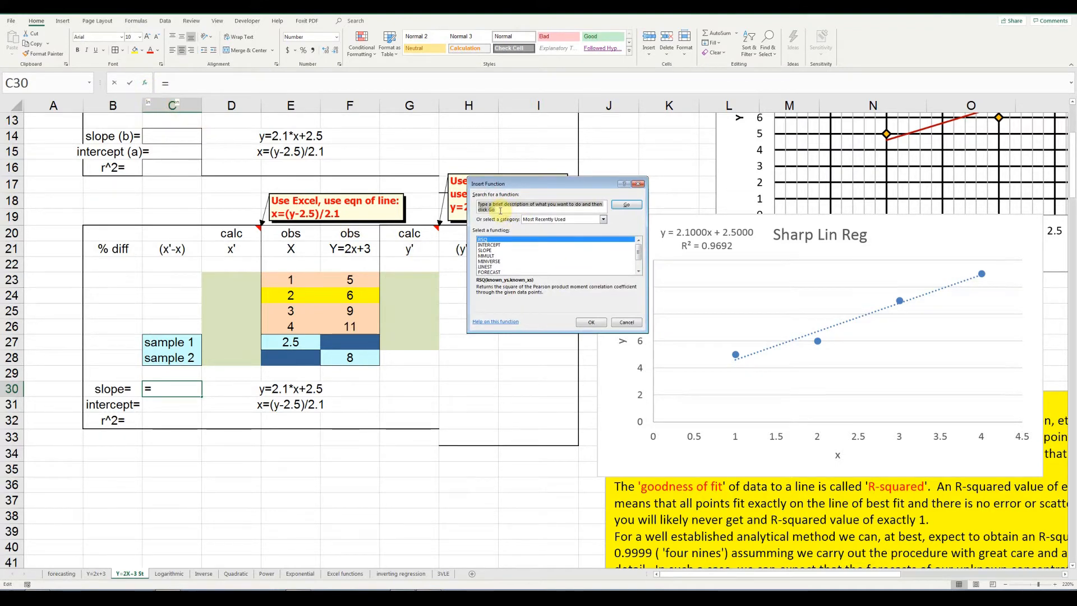
pyautogui.write('slope')
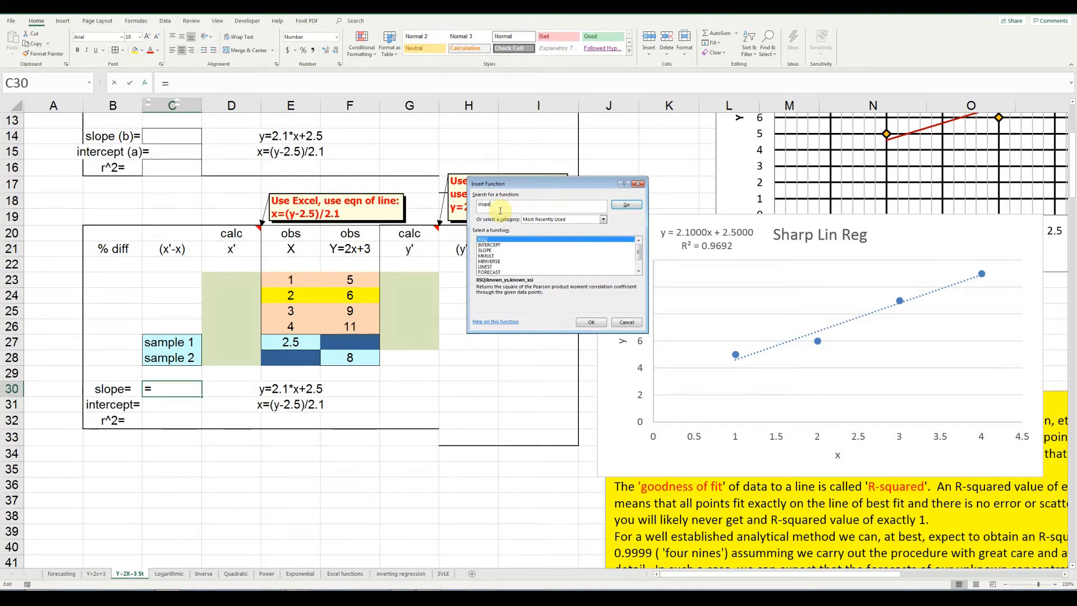
pyautogui.press('Return')
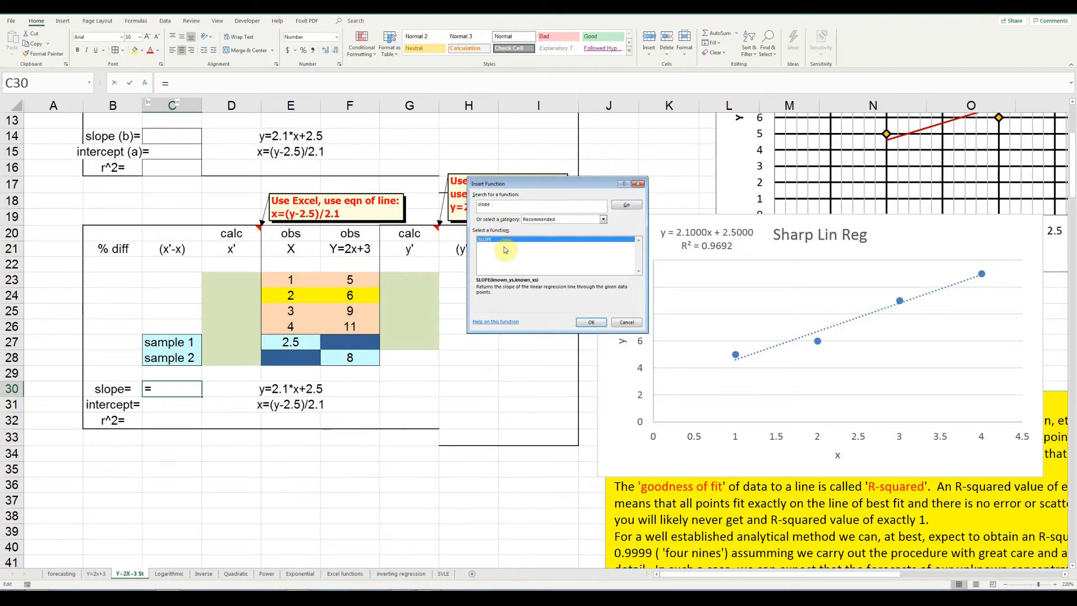
pyautogui.click(599, 323)
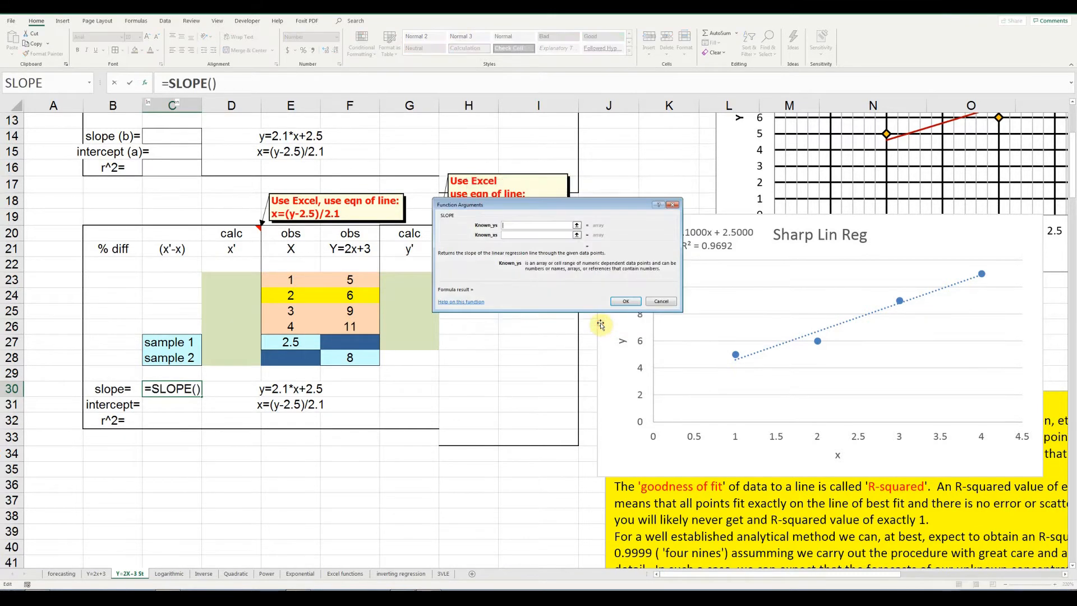
pyautogui.moveTo(515, 205); pyautogui.dragTo(488, 212)
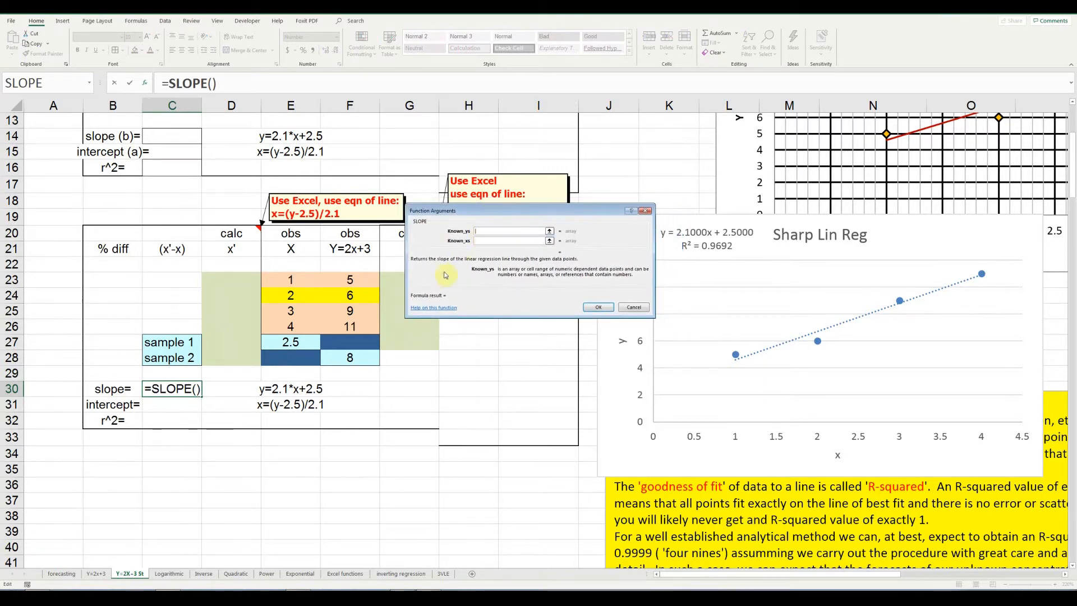
pyautogui.moveTo(356, 272); pyautogui.dragTo(351, 325)
pyautogui.moveTo(465, 213); pyautogui.dragTo(485, 211)
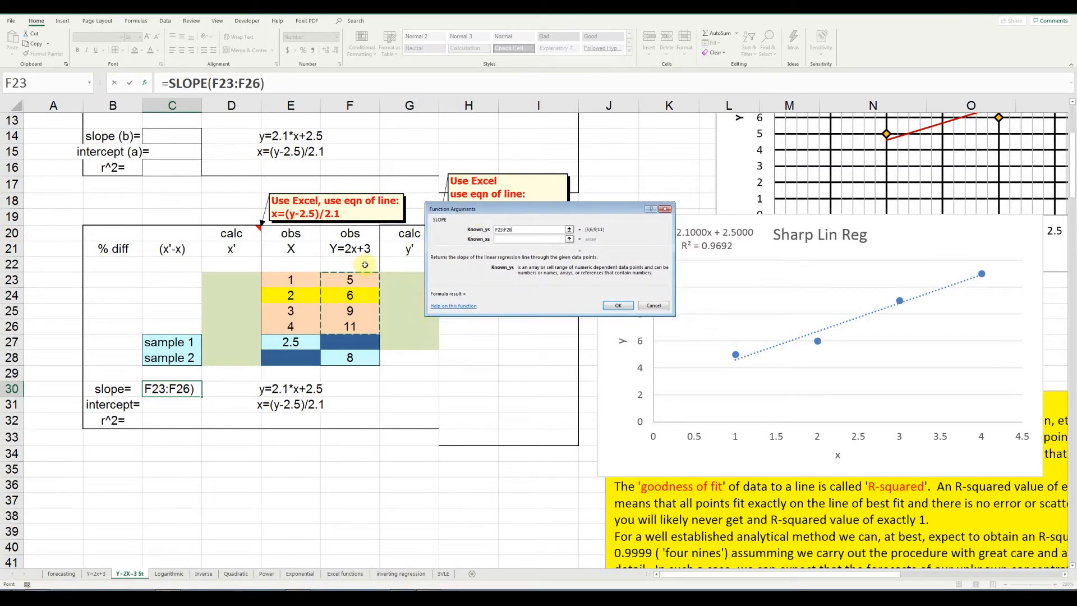
pyautogui.click(498, 239)
pyautogui.moveTo(284, 275); pyautogui.dragTo(291, 324)
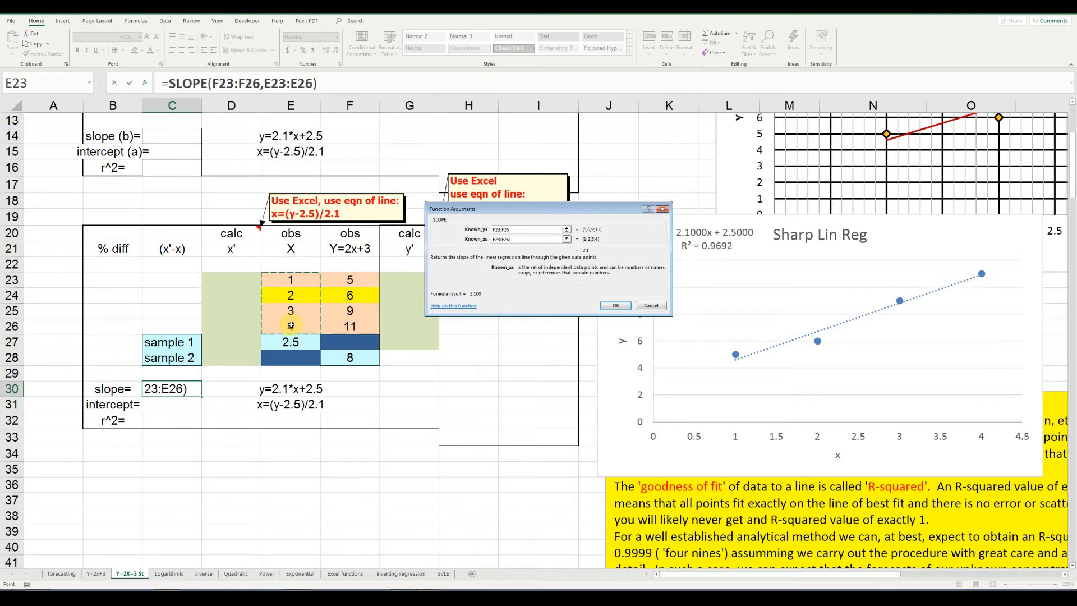
pyautogui.click(615, 305)
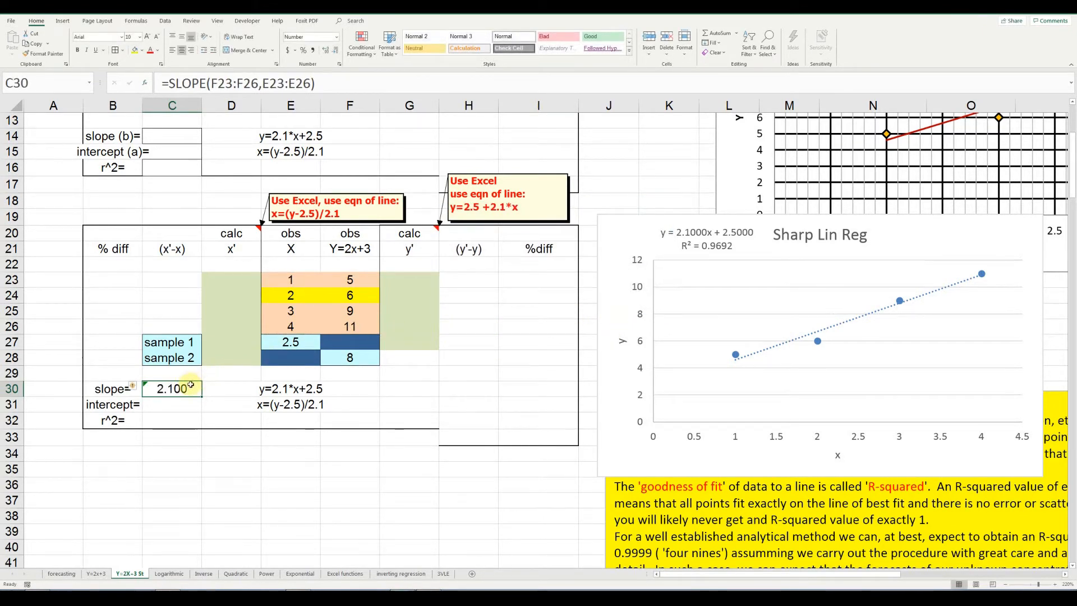
# Calculate the intercept in C31 with the INTERCEPT function, using F23:F26 as known y's and E23:E26 as known x's.
pyautogui.click(180, 407)
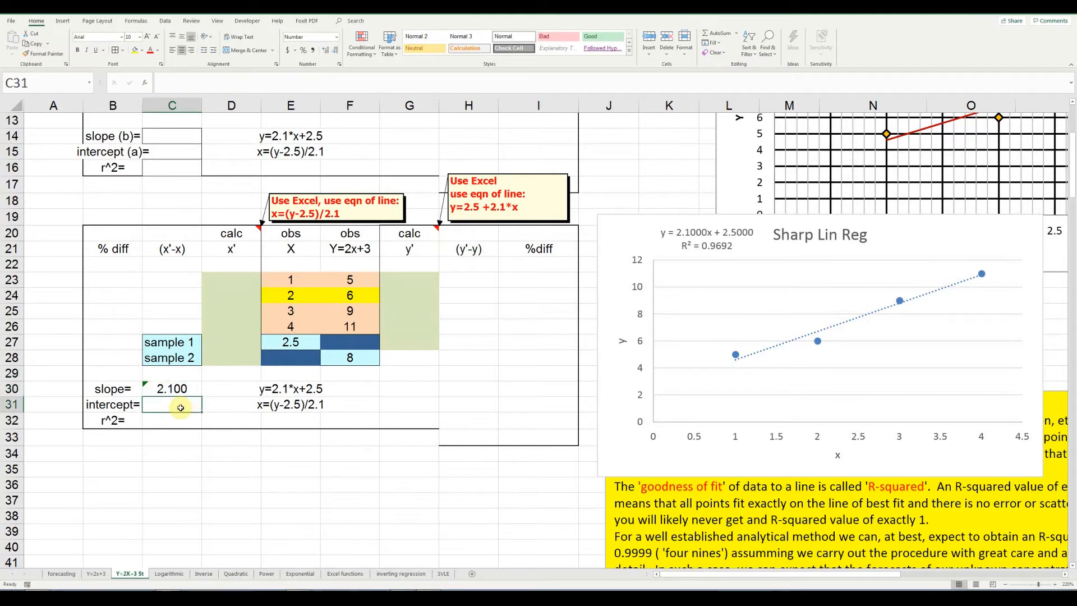
pyautogui.click(145, 83)
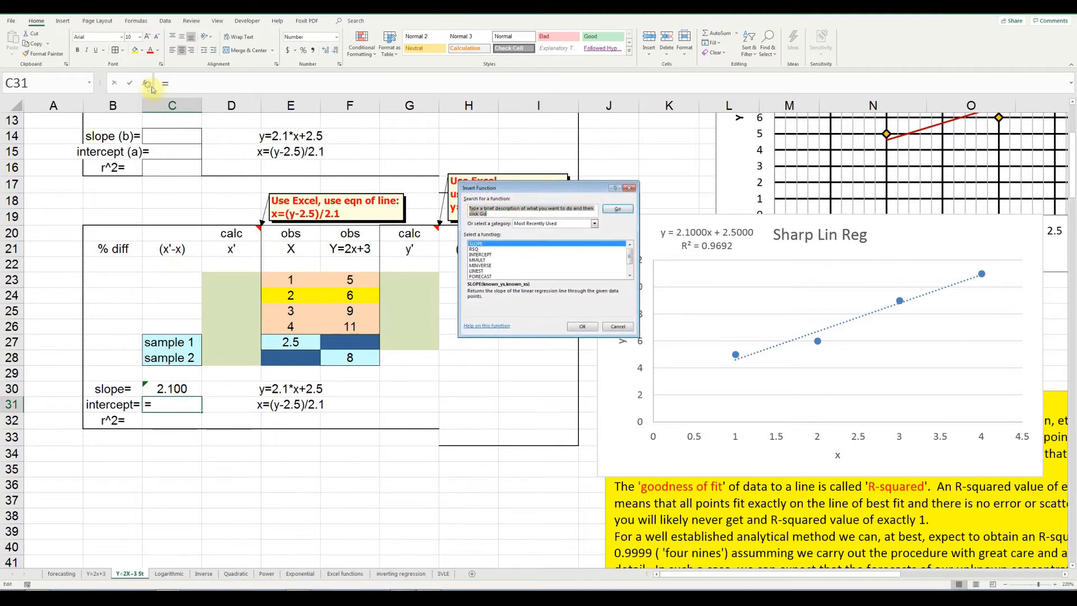
pyautogui.write('intecept')
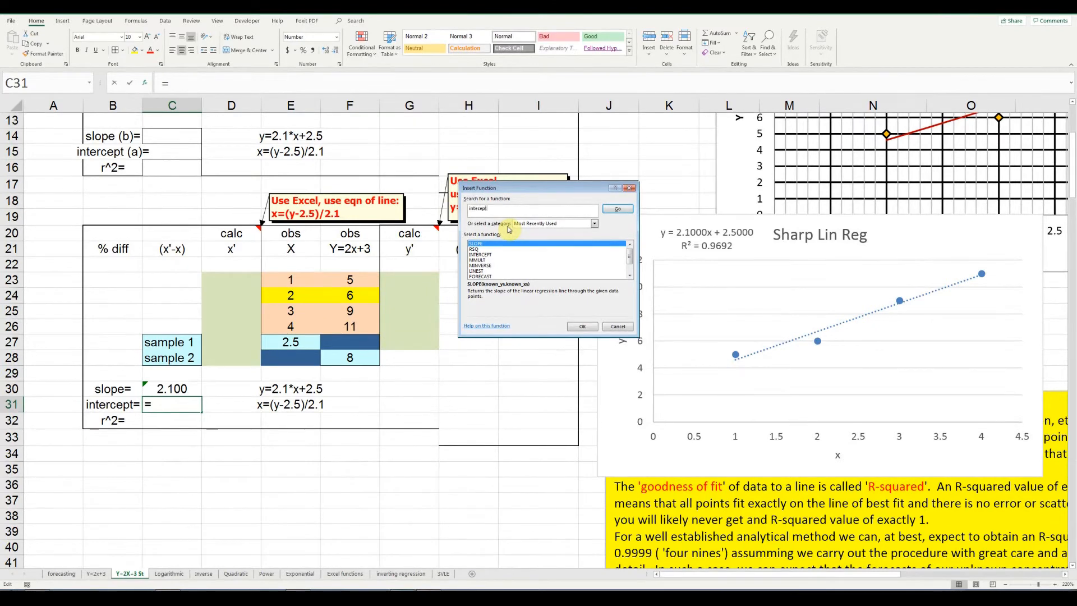
pyautogui.press('Return')
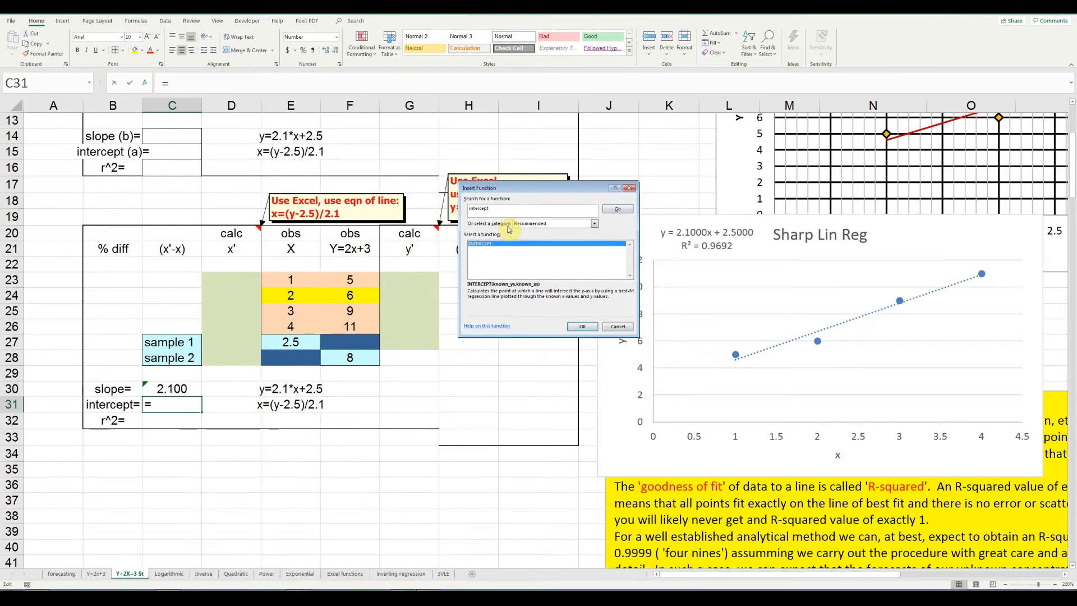
pyautogui.click(582, 326)
pyautogui.moveTo(350, 278); pyautogui.dragTo(350, 324)
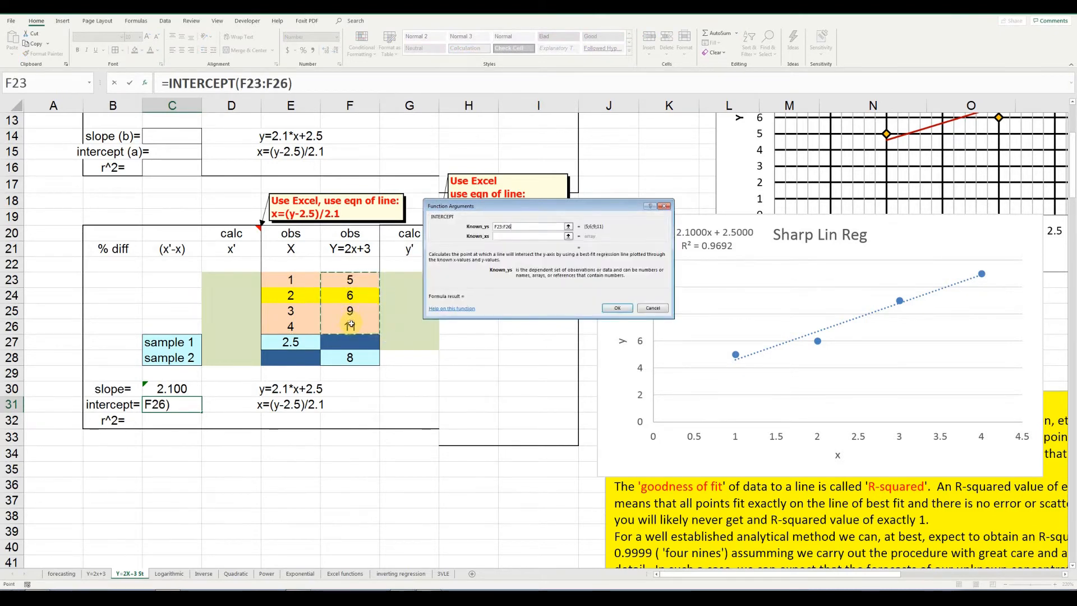
pyautogui.press('Tab')
pyautogui.moveTo(303, 277); pyautogui.dragTo(303, 323)
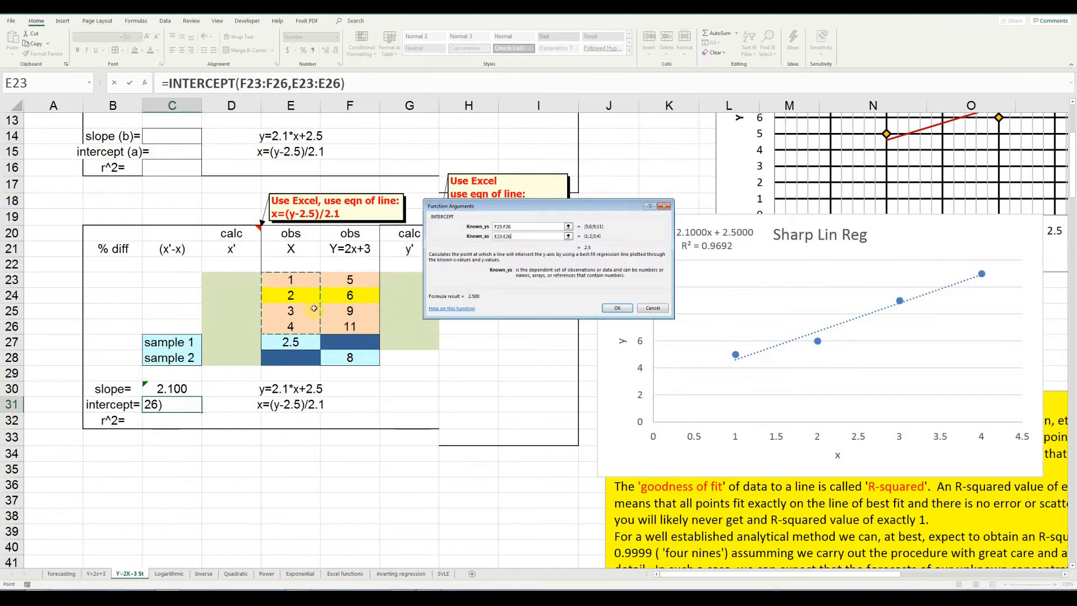
pyautogui.click(610, 306)
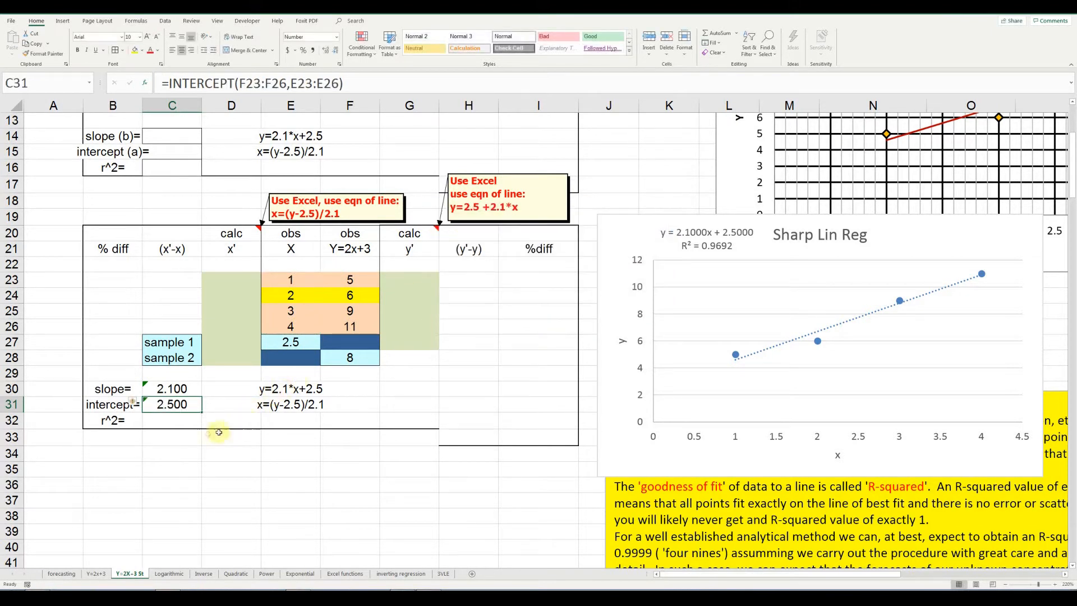
# Calculate r^2 in C32 with the RSQ function, using F23:F26 as known y's and E23:E26 as known x's.
pyautogui.click(182, 423)
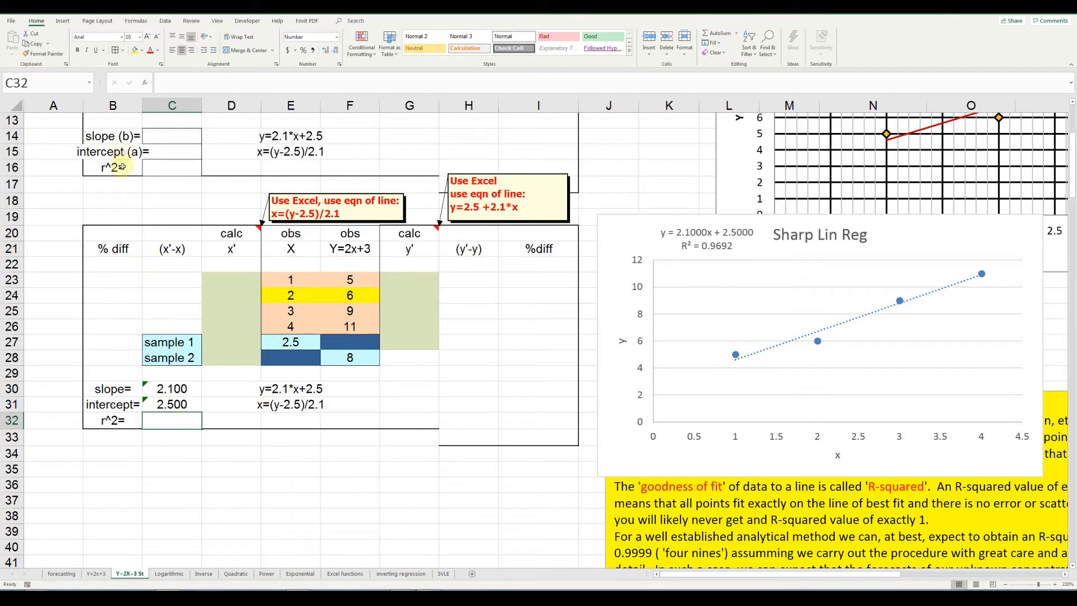
pyautogui.click(144, 83)
pyautogui.click(467, 208)
pyautogui.write('rsq')
pyautogui.press('Return')
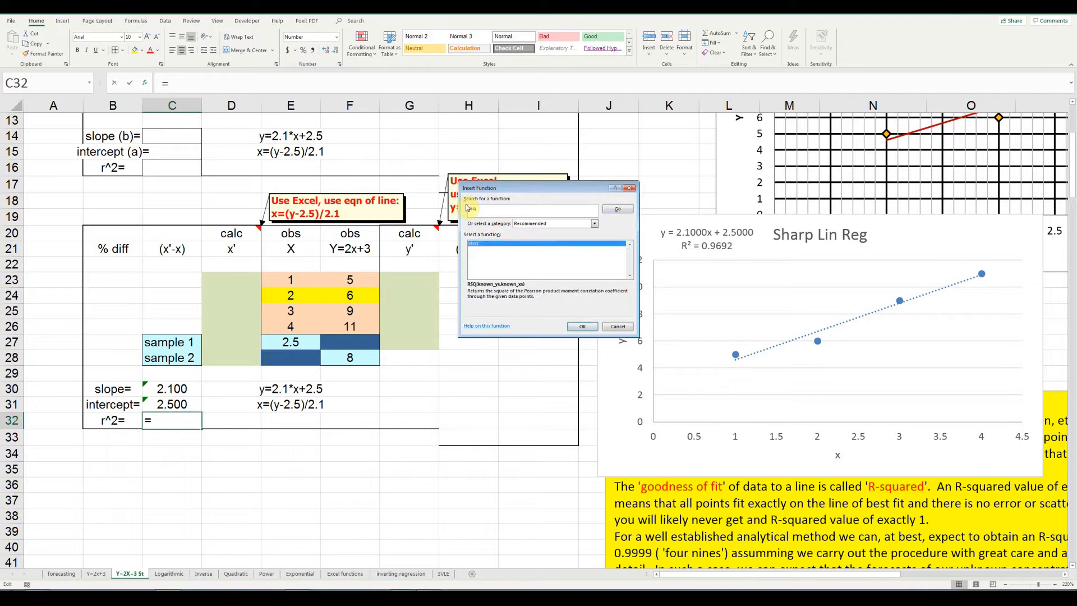
pyautogui.click(582, 326)
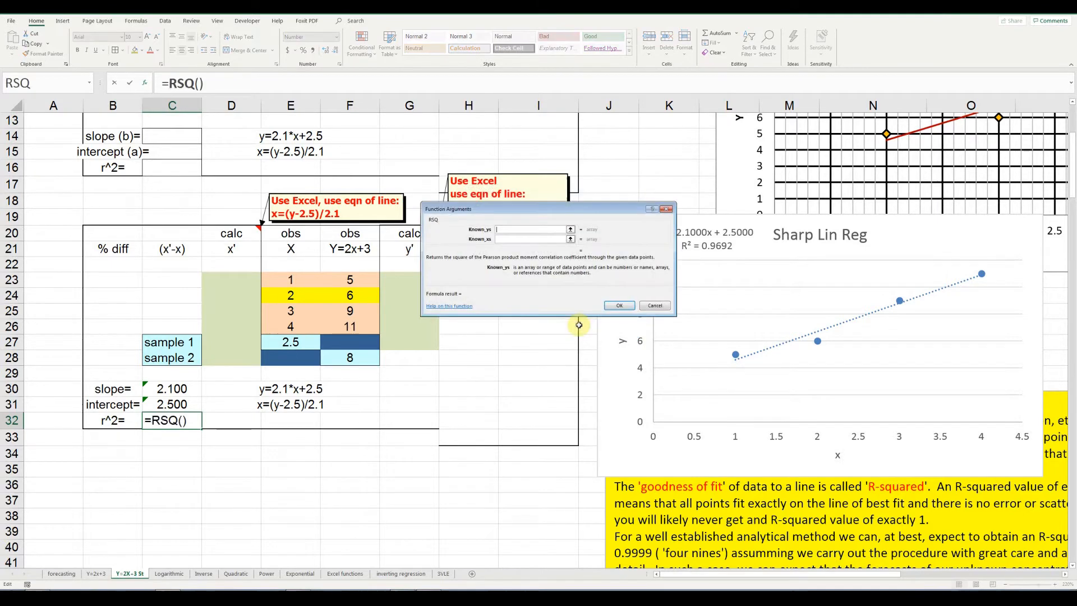
pyautogui.moveTo(345, 286); pyautogui.dragTo(349, 326)
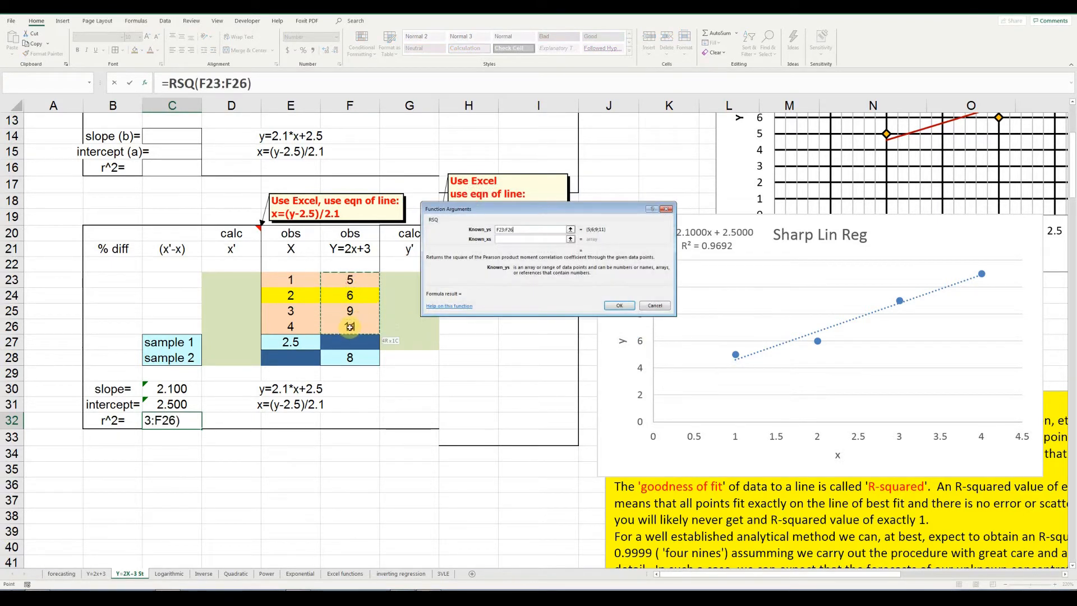
pyautogui.click(521, 240)
pyautogui.moveTo(302, 276); pyautogui.dragTo(309, 329)
pyautogui.click(619, 305)
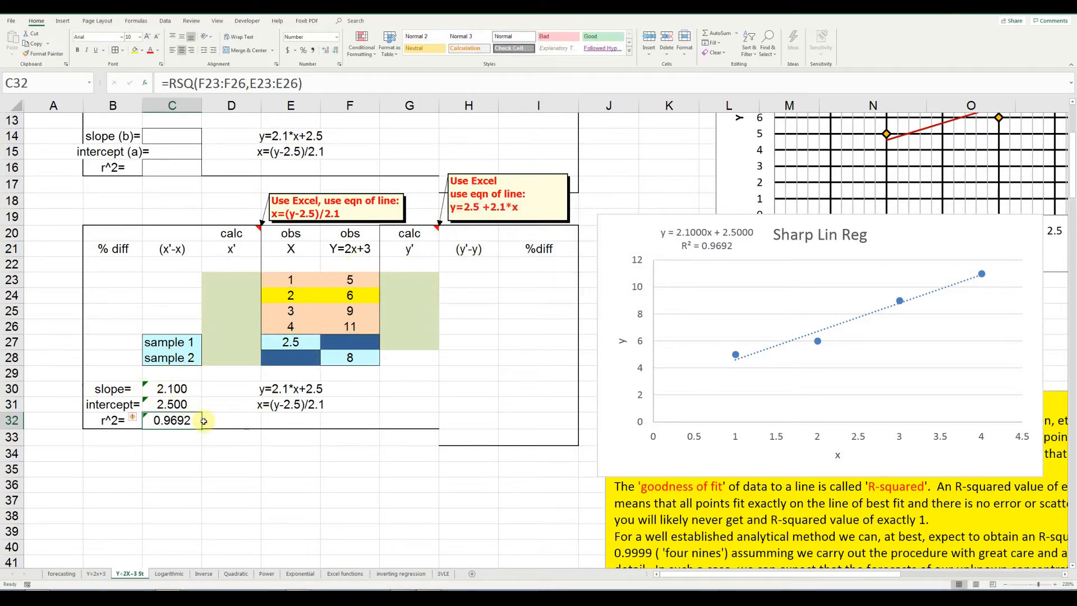
# Enter the calculated y' formula =$C$31+$C$30*E23 in G23 and fill it down through G27.
pyautogui.click(412, 284)
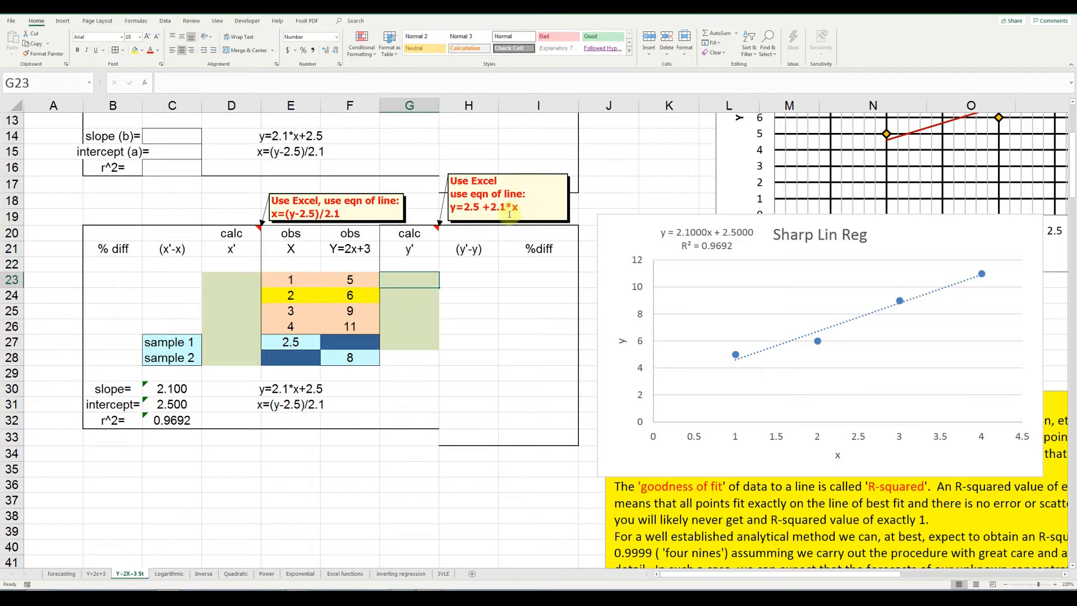
pyautogui.write('=')
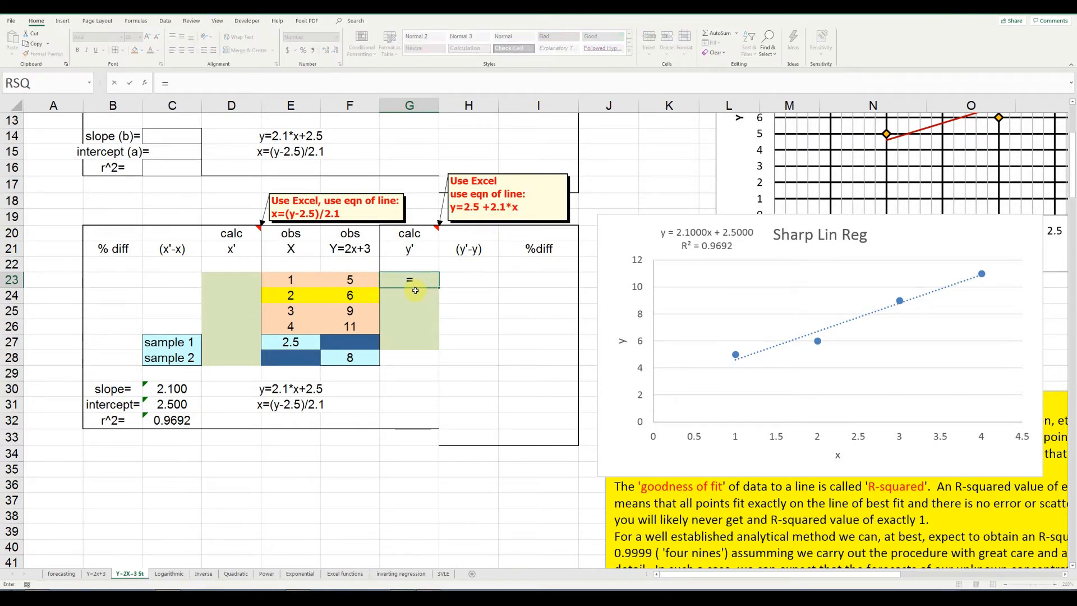
pyautogui.click(180, 404)
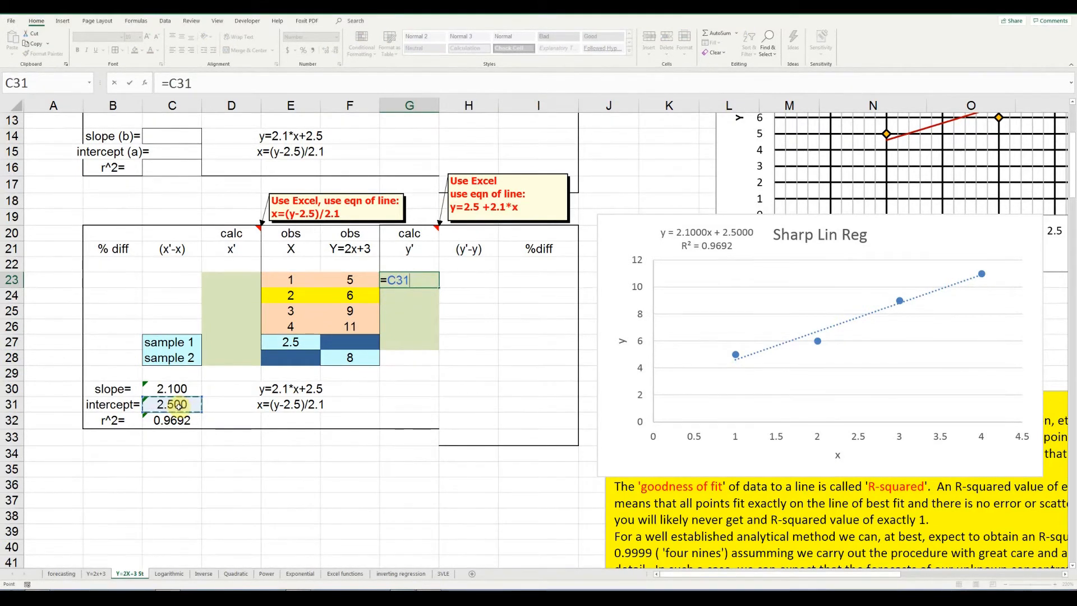
pyautogui.press('F4')
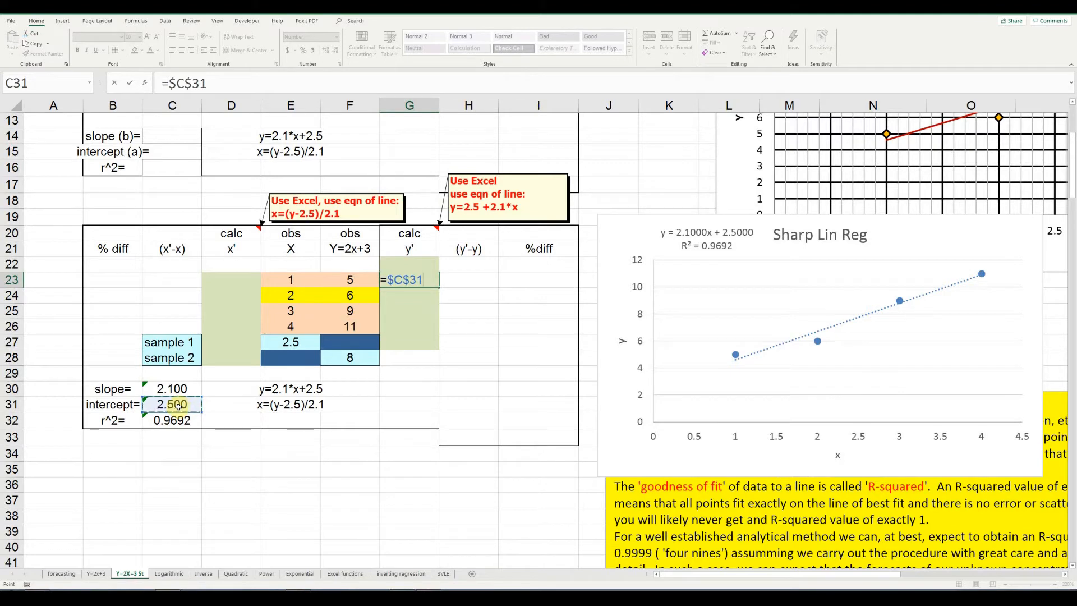
pyautogui.write('+')
pyautogui.click(173, 389)
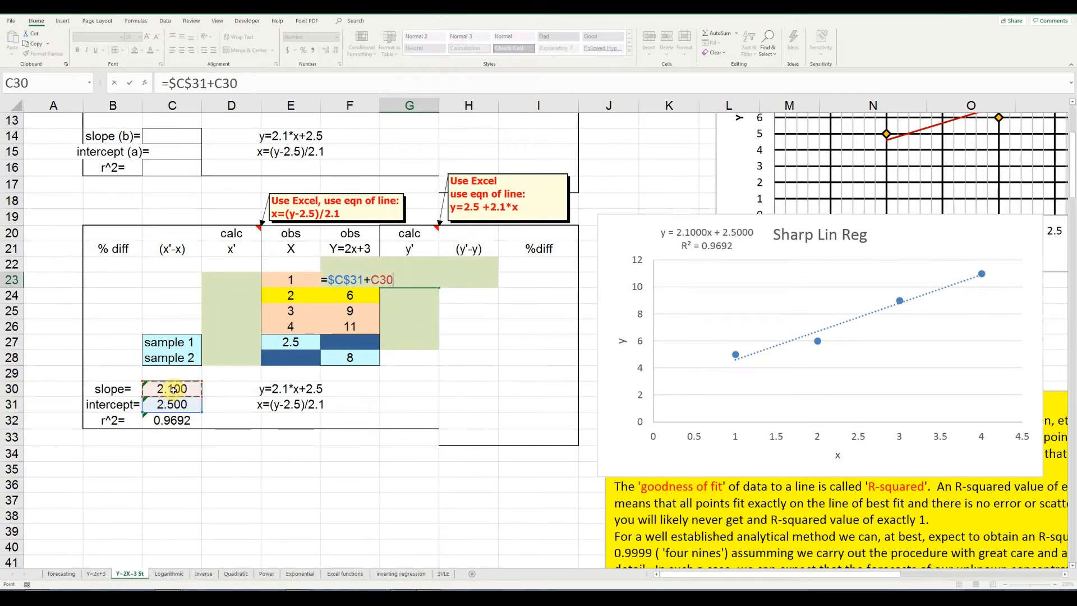
pyautogui.press('F4')
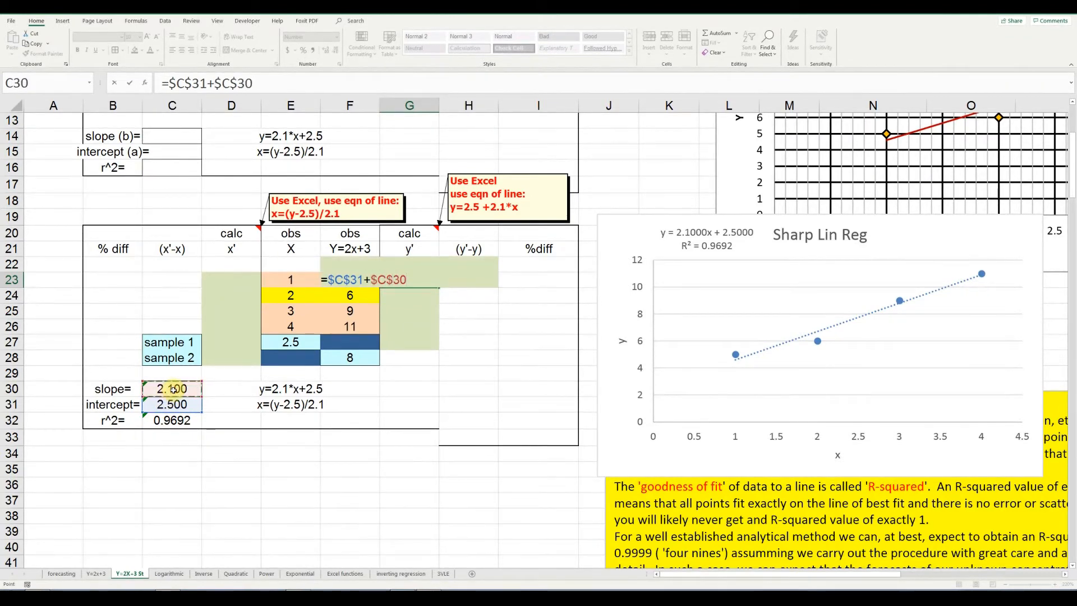
pyautogui.write('*')
pyautogui.click(311, 280)
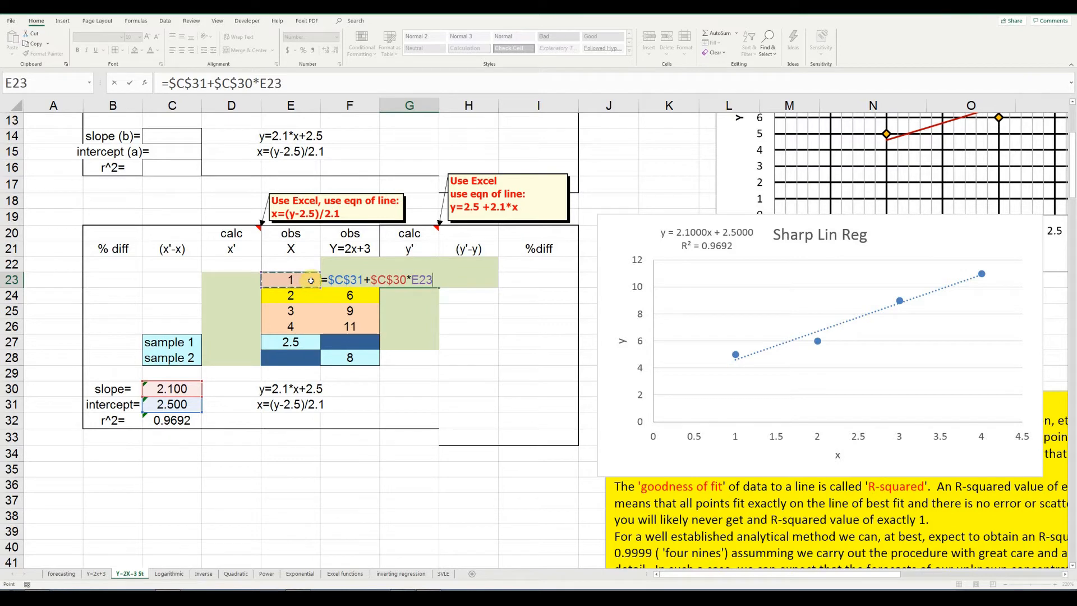
pyautogui.press('Return')
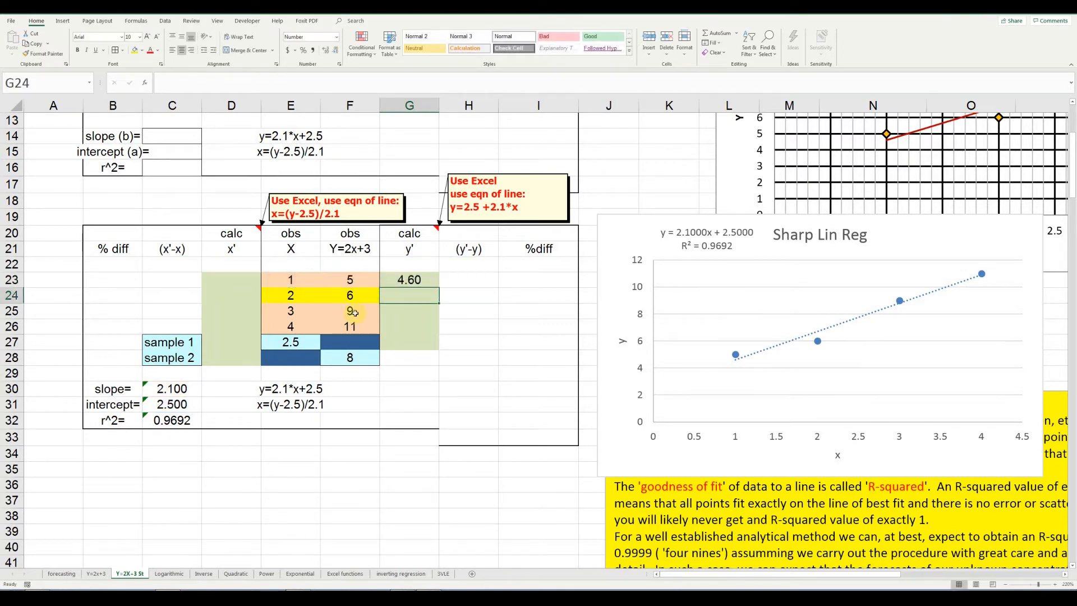
pyautogui.click(412, 284)
pyautogui.moveTo(439, 287); pyautogui.dragTo(434, 346)
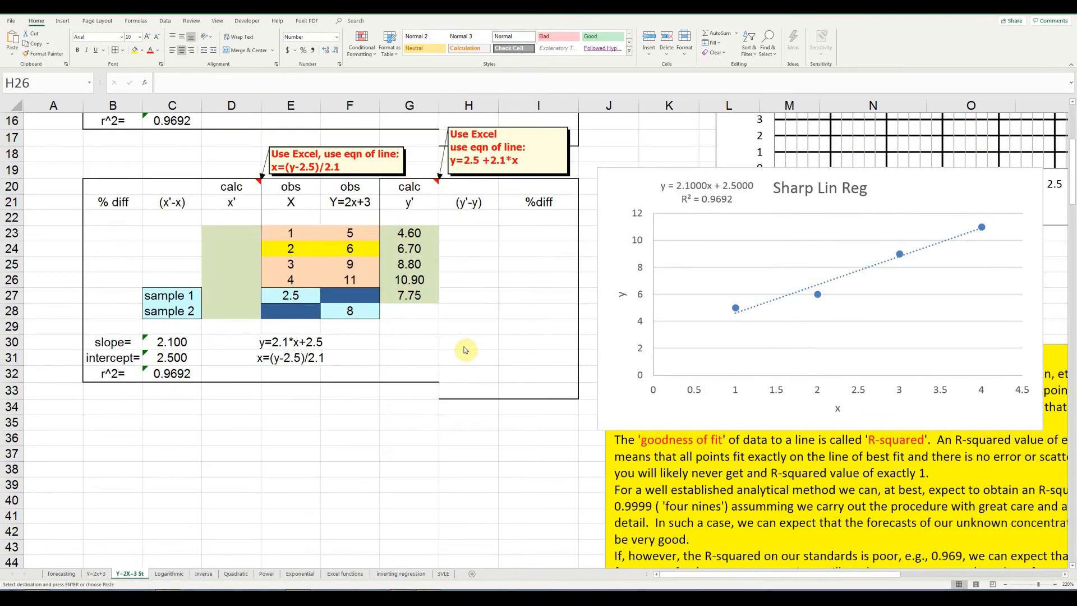
# Enter the y'-y difference formula =G23-F23 in H23 and fill it down through H27.
pyautogui.scroll(5, 498, 362)
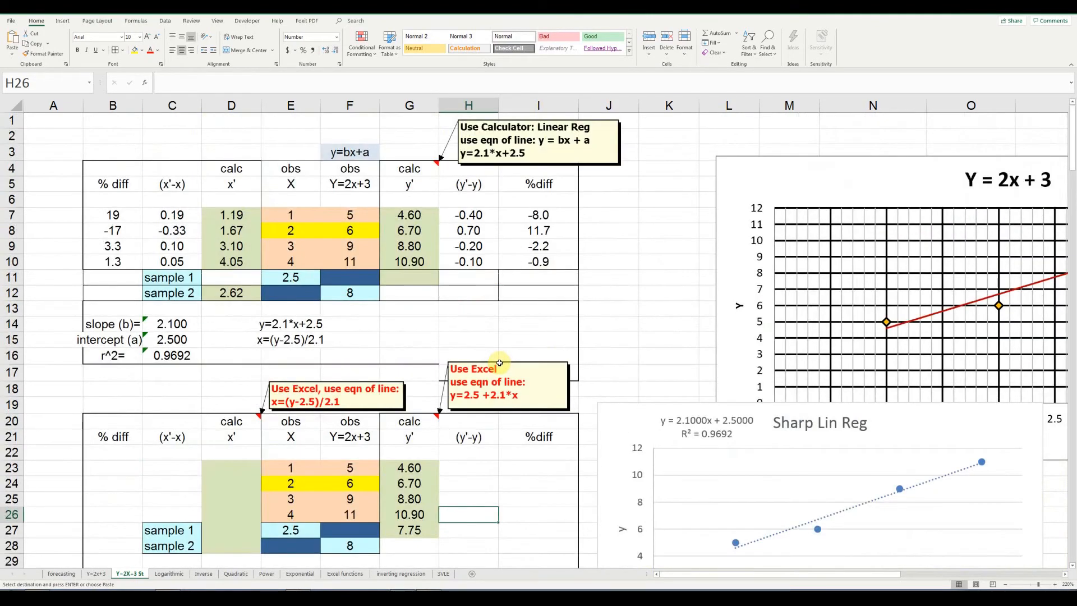
pyautogui.scroll(-5, 499, 363)
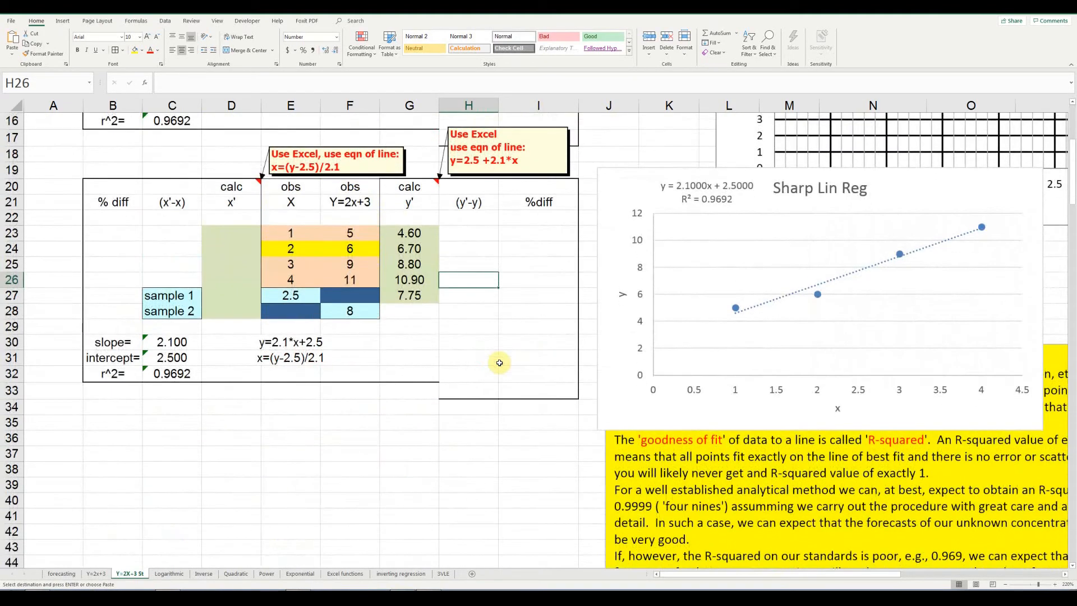
pyautogui.scroll(-1, 500, 363)
pyautogui.click(473, 184)
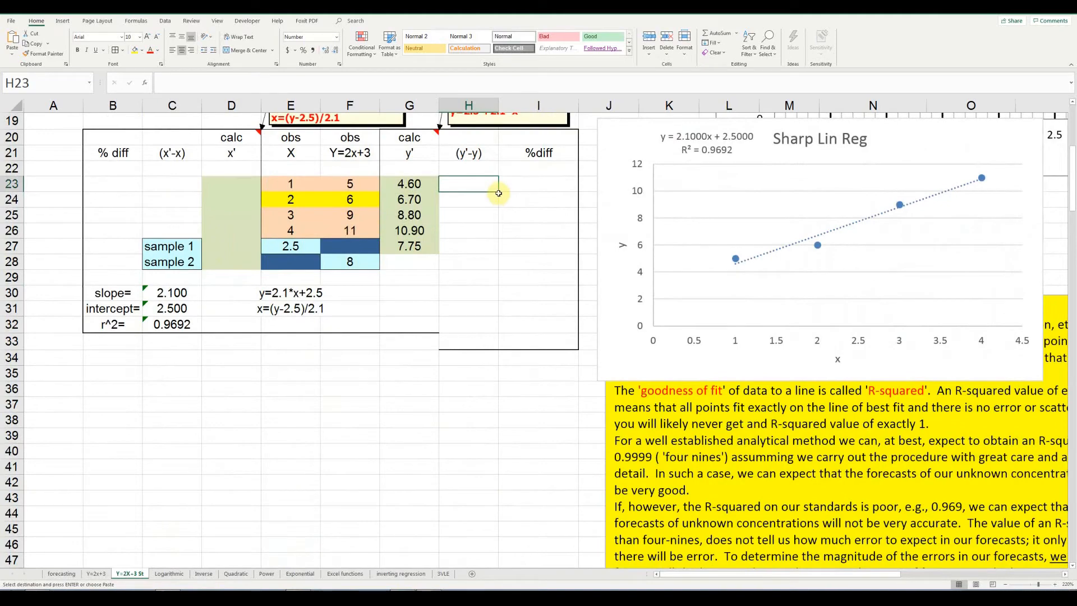
pyautogui.write('=')
pyautogui.scroll(1, 496, 193)
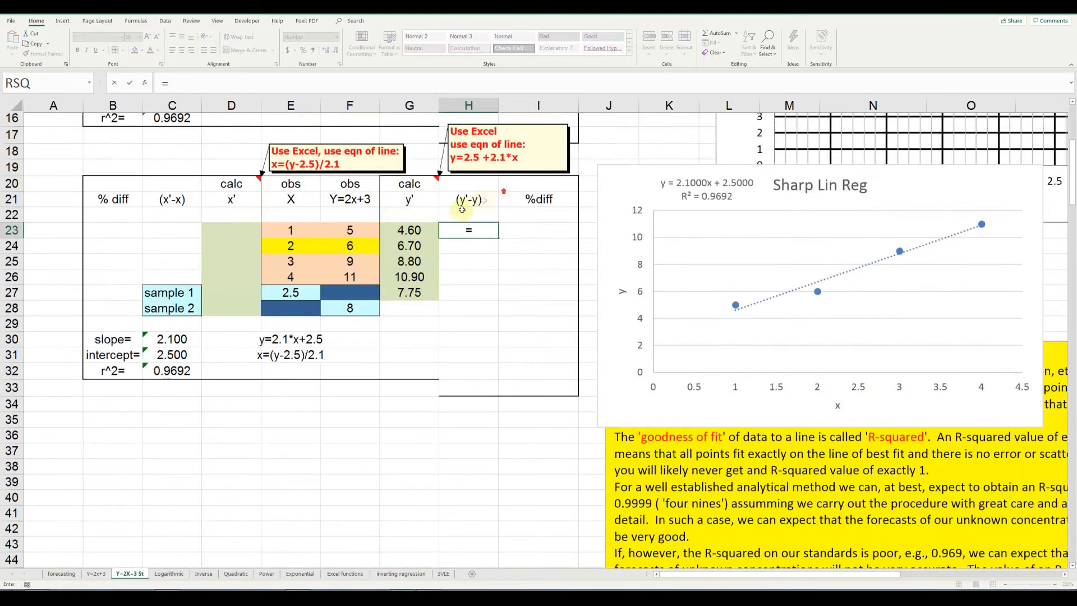
pyautogui.click(410, 229)
pyautogui.write('-')
pyautogui.click(358, 236)
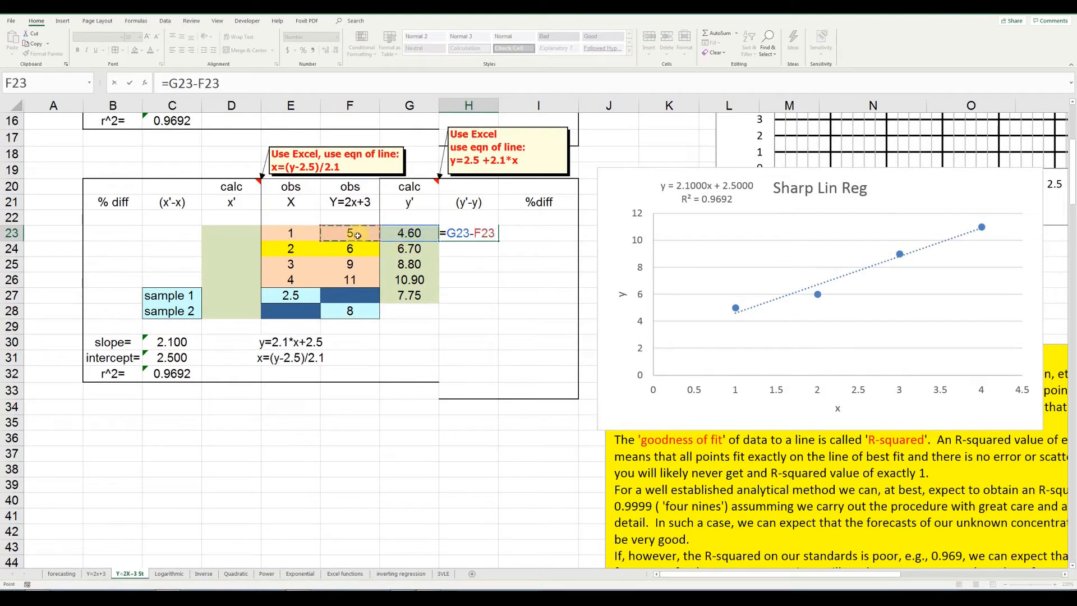
pyautogui.press('Return')
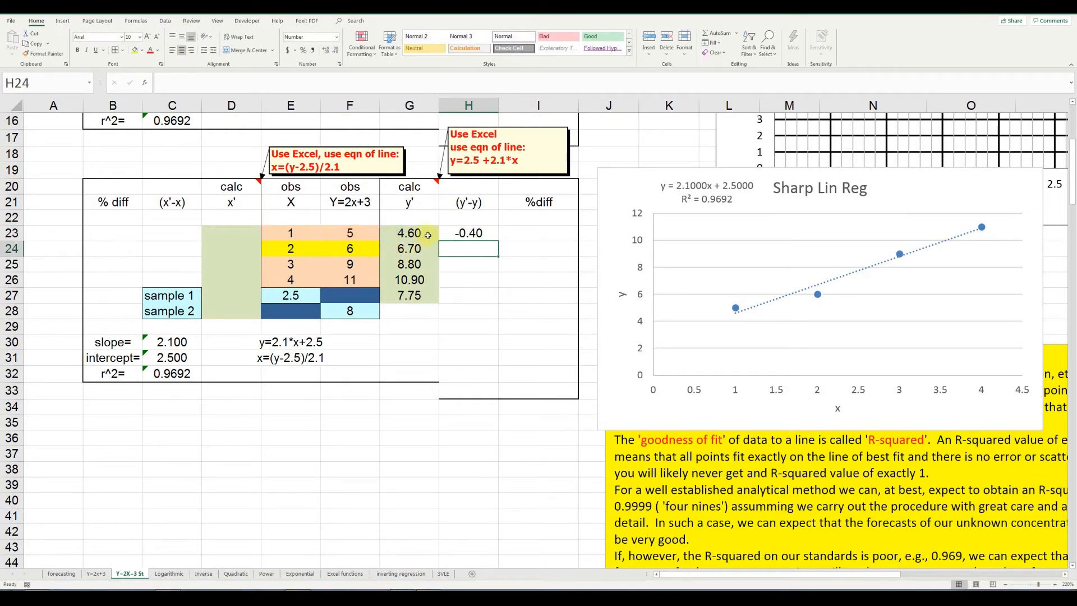
pyautogui.click(460, 235)
pyautogui.moveTo(498, 241); pyautogui.dragTo(499, 300)
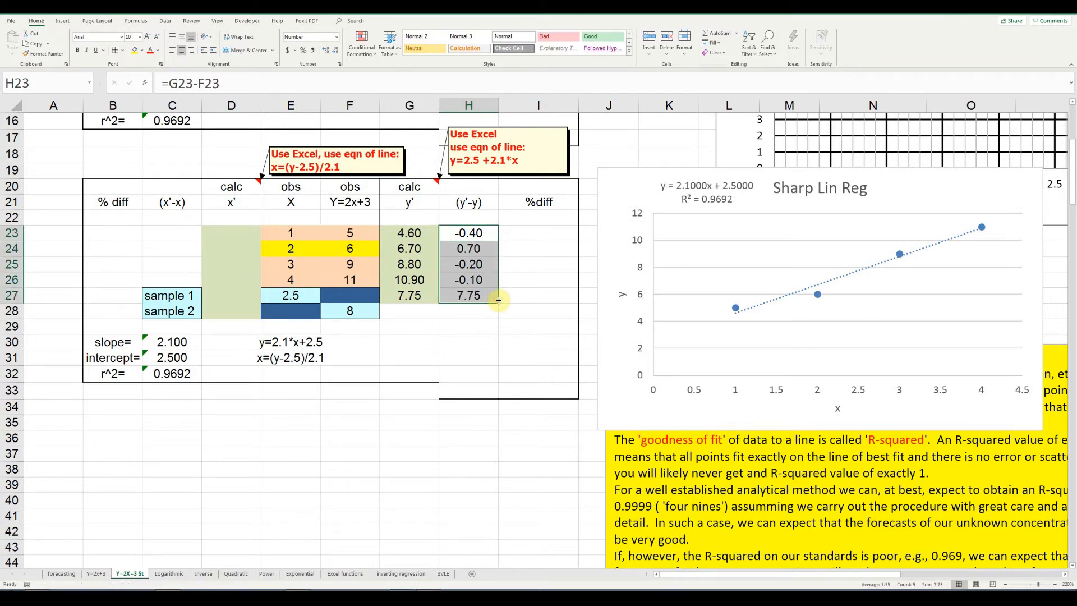
# Enter the y percent difference formula =H23/F23*100 in I23.
pyautogui.click(528, 233)
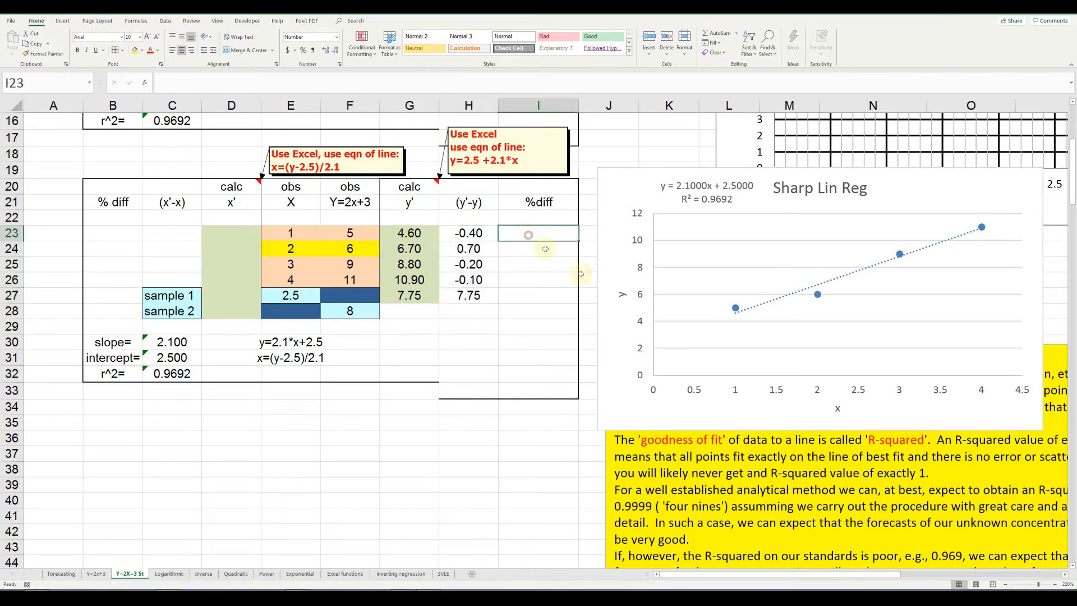
pyautogui.write('=')
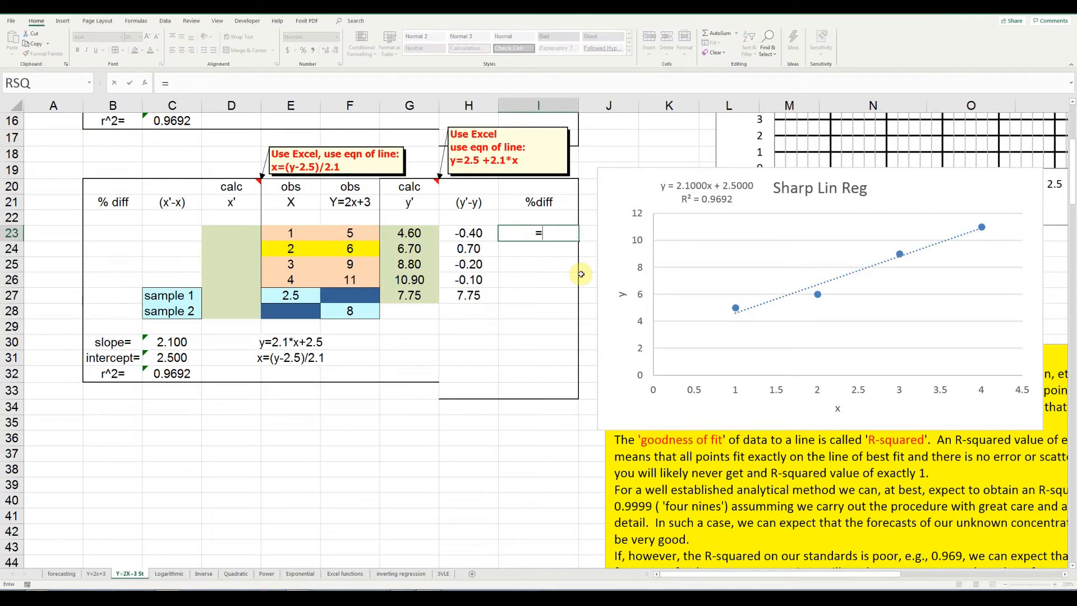
pyautogui.click(485, 238)
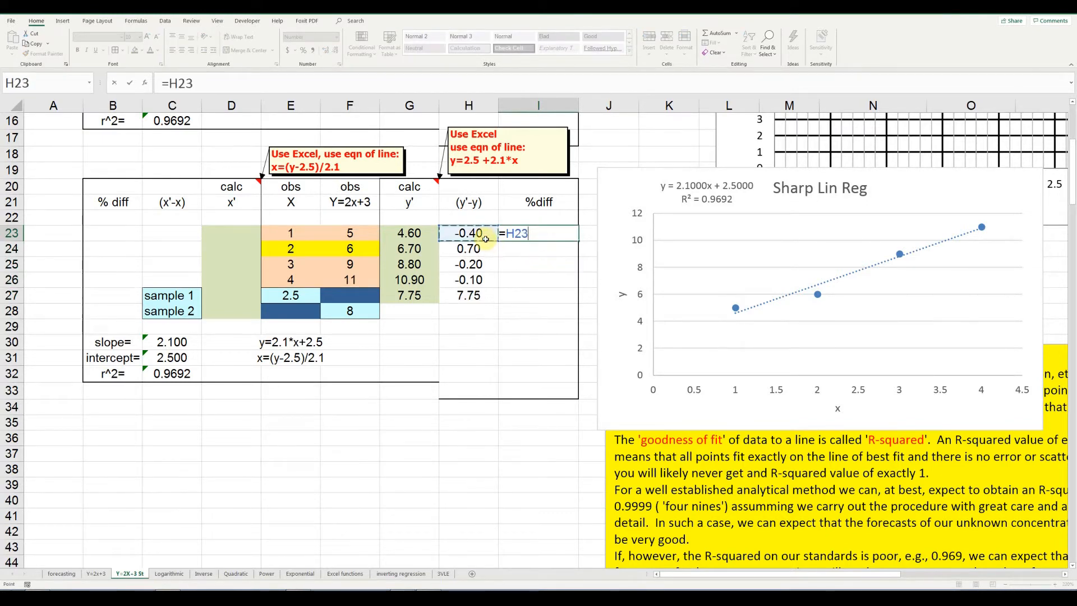
pyautogui.write('/')
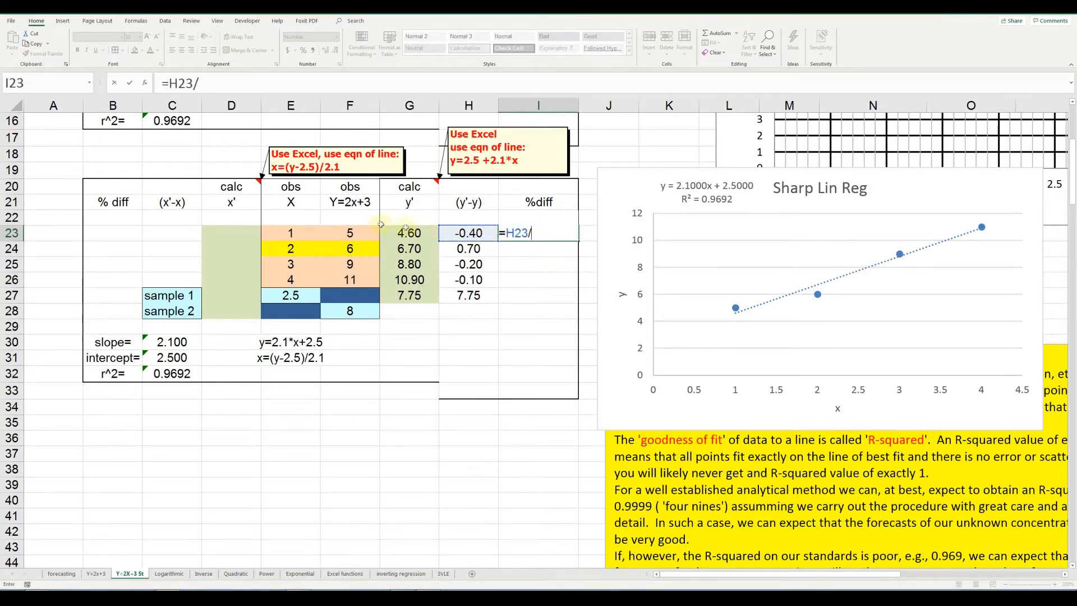
pyautogui.click(358, 232)
pyautogui.write('*100')
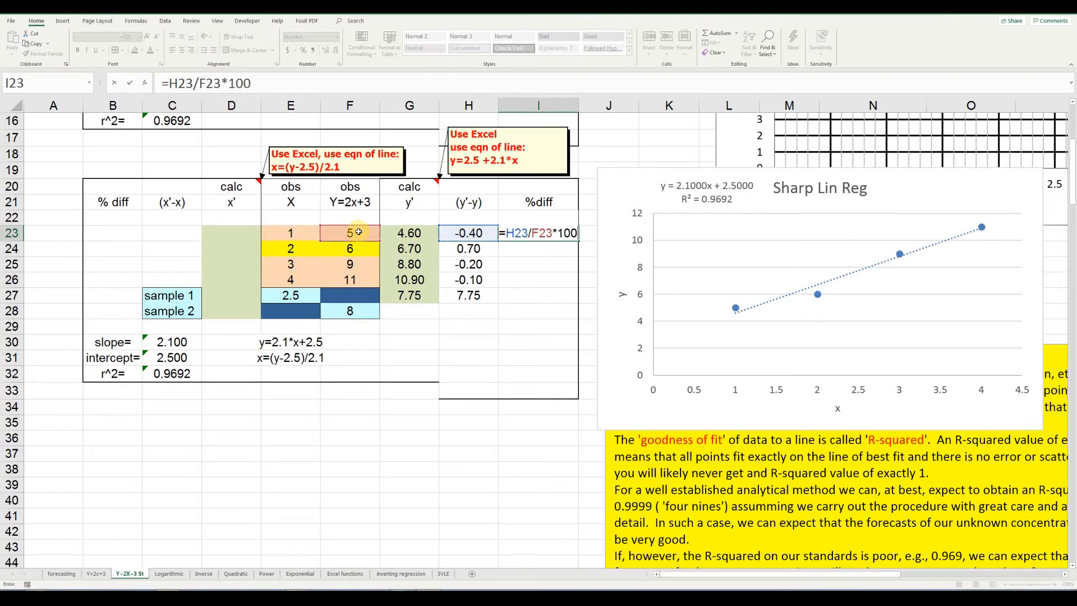
pyautogui.press('Return')
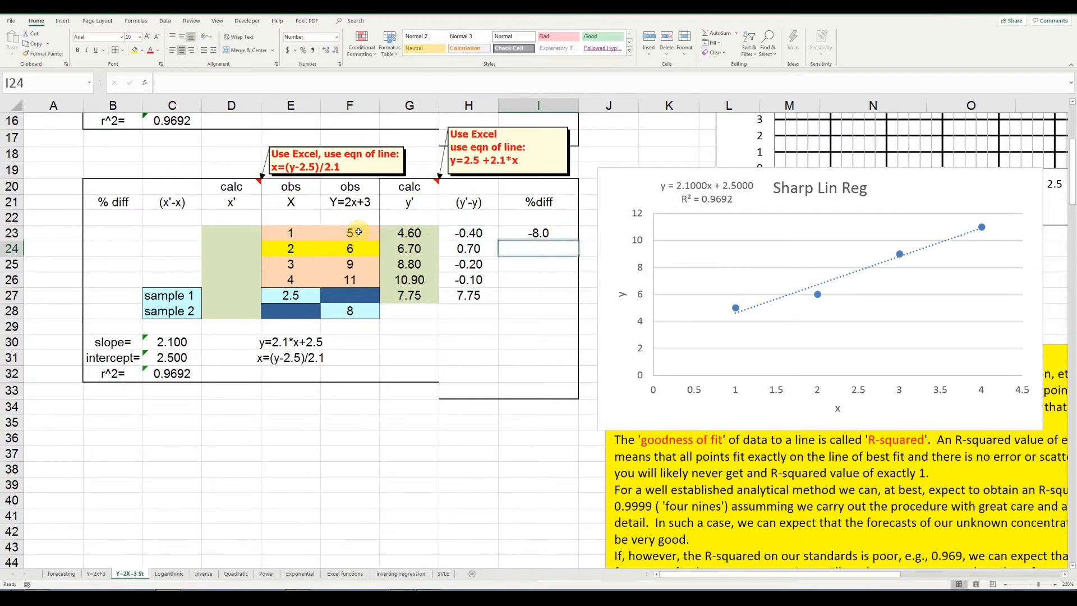
# Fill the percent difference formula from I23 down through I27 and clear the sample 1 cell I27.
pyautogui.click(533, 230)
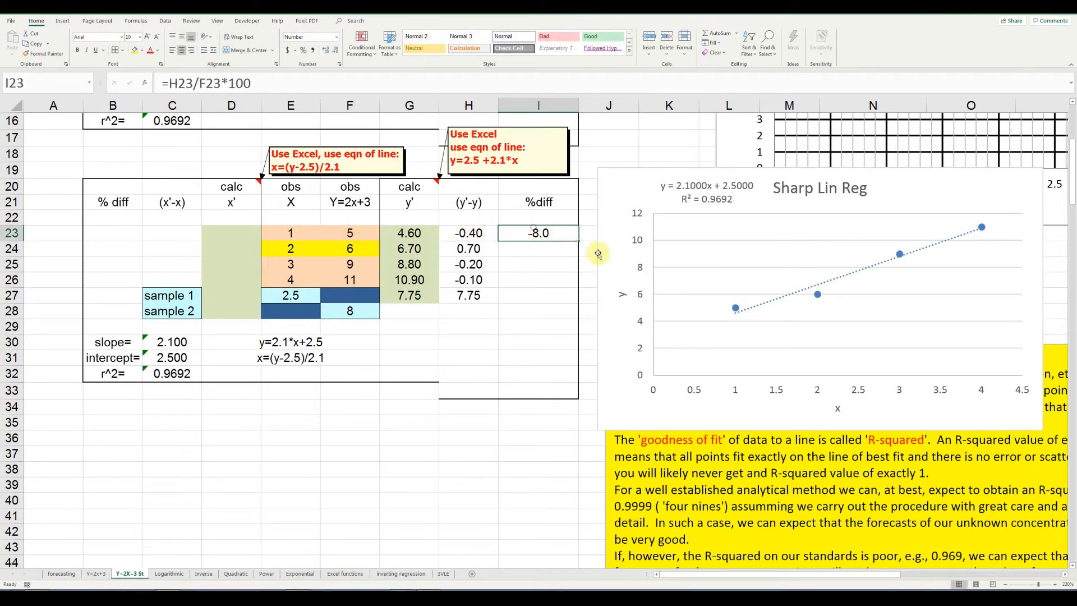
pyautogui.moveTo(577, 242); pyautogui.dragTo(578, 297)
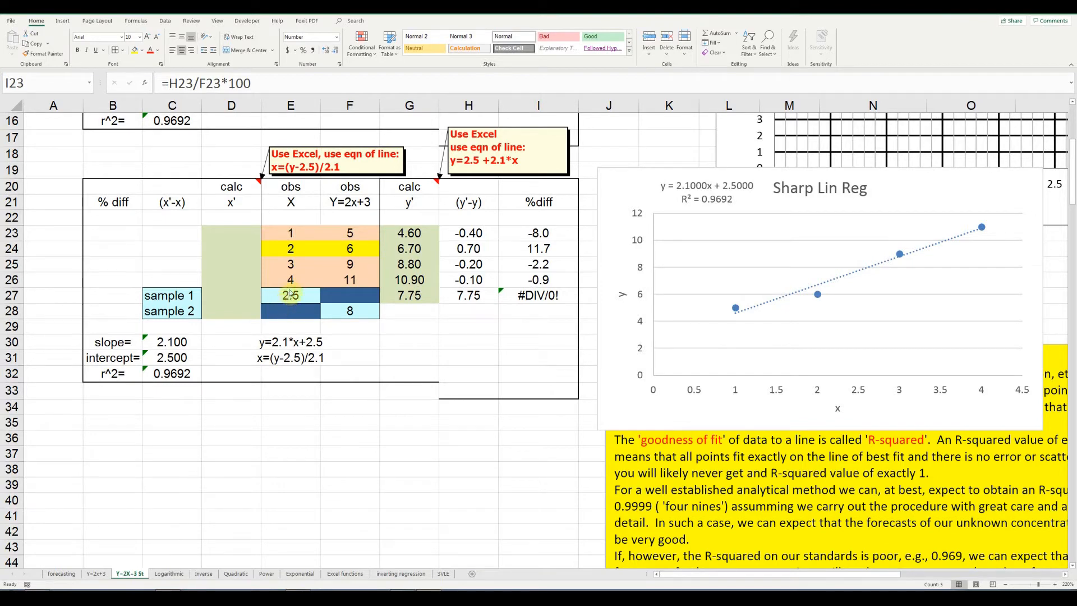
pyautogui.click(529, 295)
pyautogui.press('Delete')
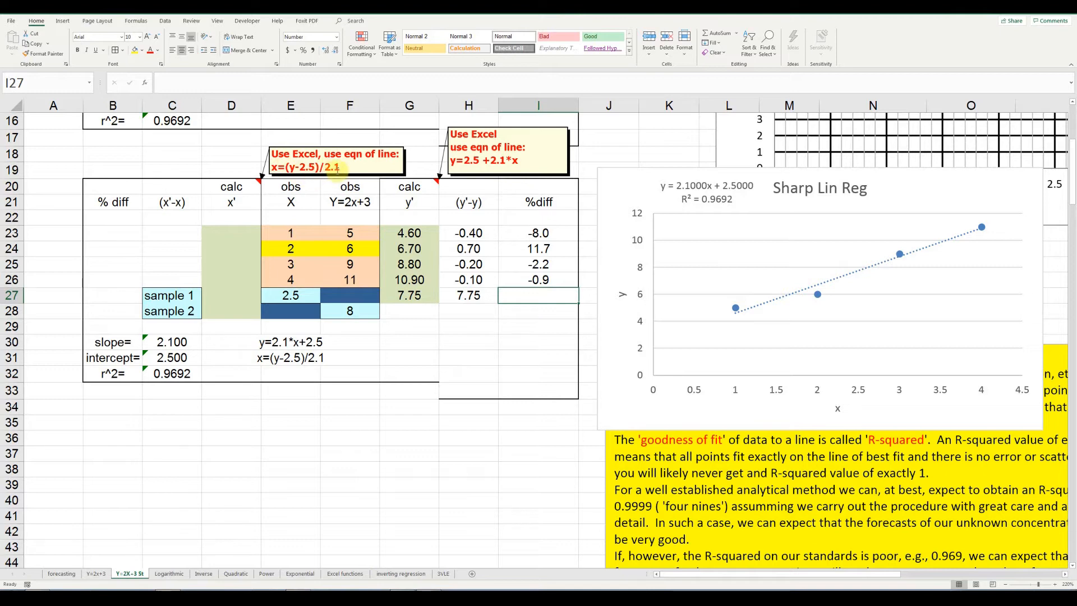
# Enter the calculated x' formula =(F23-$C$31)/$C$30 in D23, with absolute references to the intercept and slope.
pyautogui.click(224, 234)
pyautogui.write('=(')
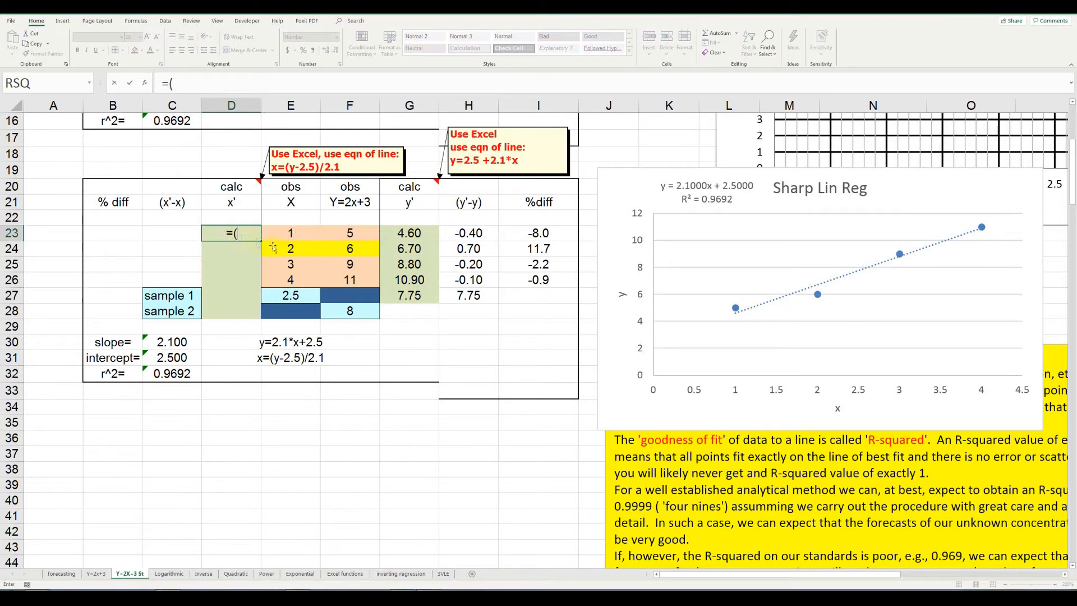
pyautogui.click(344, 233)
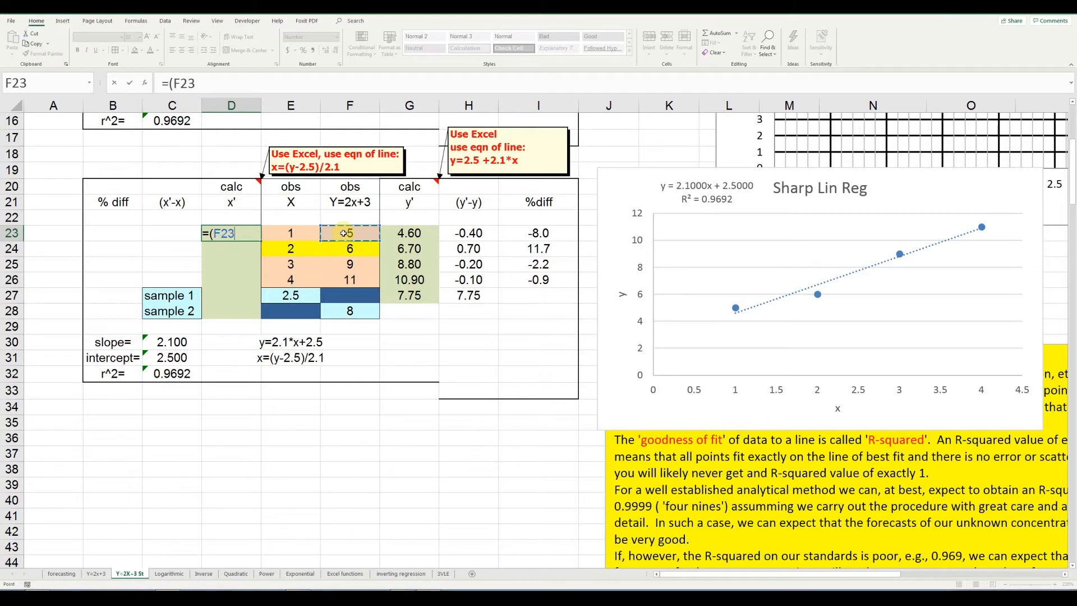
pyautogui.write('-')
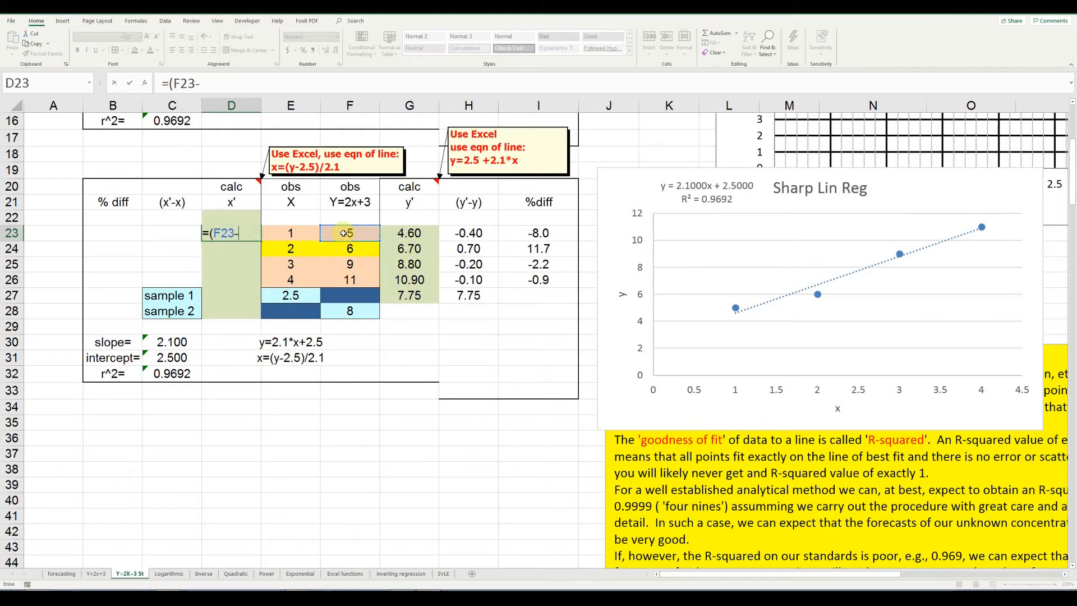
pyautogui.click(171, 358)
pyautogui.press('F4')
pyautogui.write(')/')
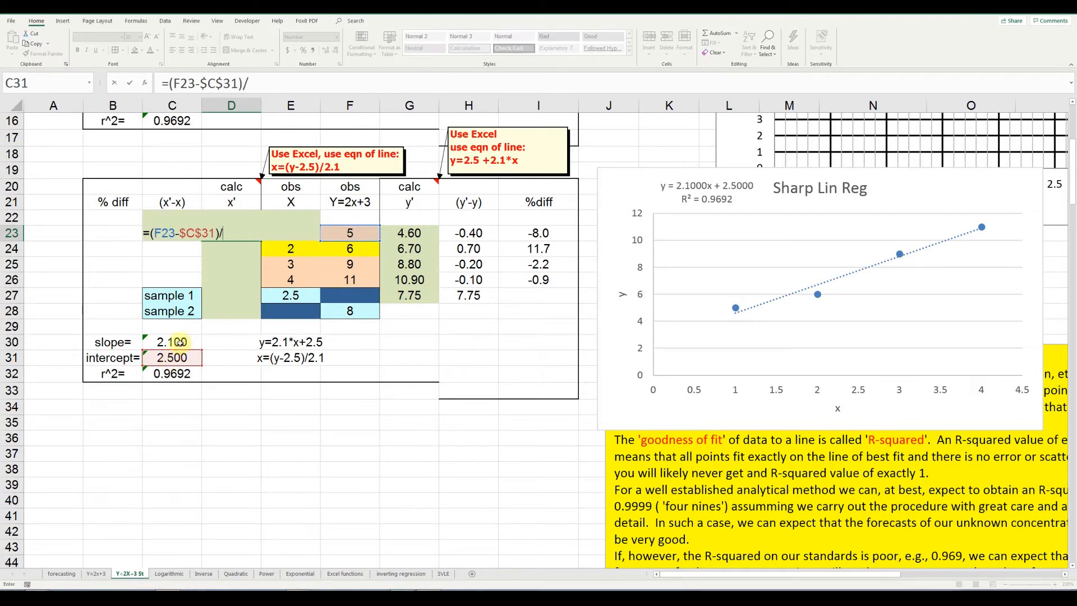
pyautogui.click(179, 342)
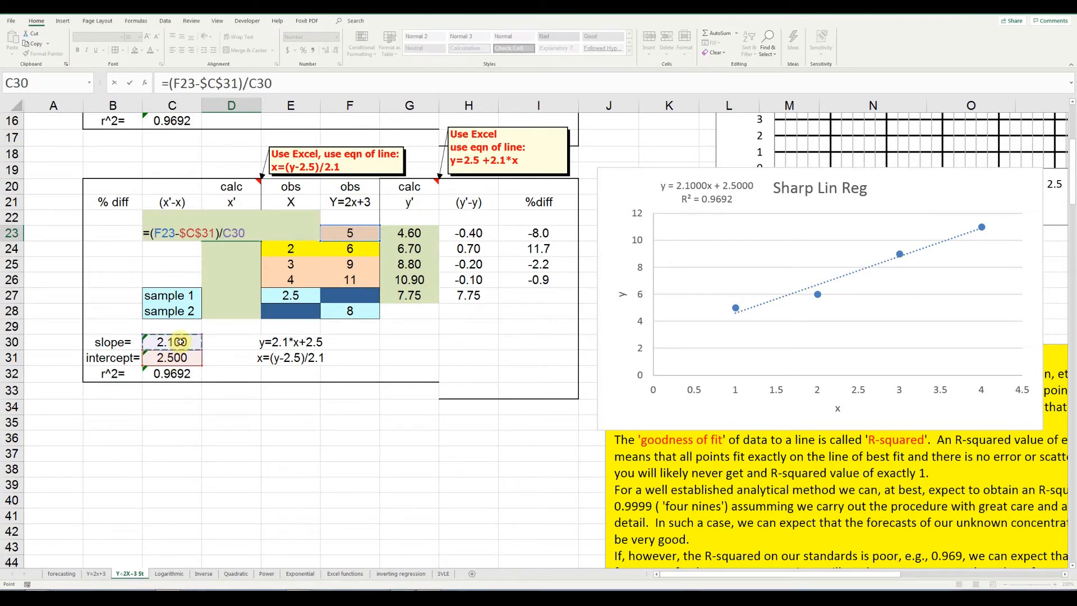
pyautogui.press('Return')
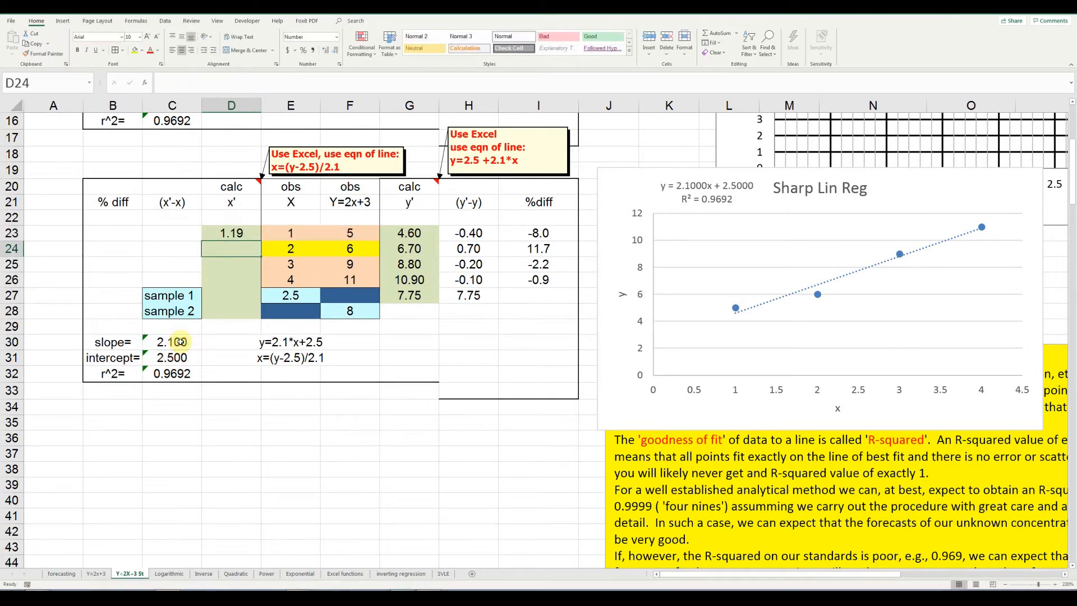
# Enter the x'-x difference formula =D23-E23 in C23.
pyautogui.scroll(3, 250, 375)
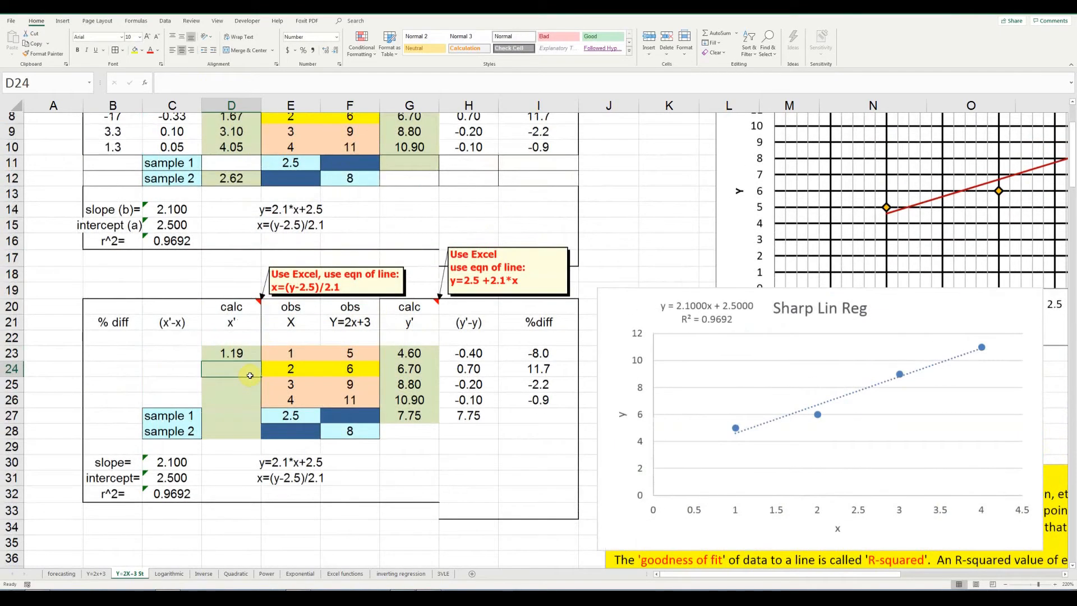
pyautogui.scroll(-3, 250, 375)
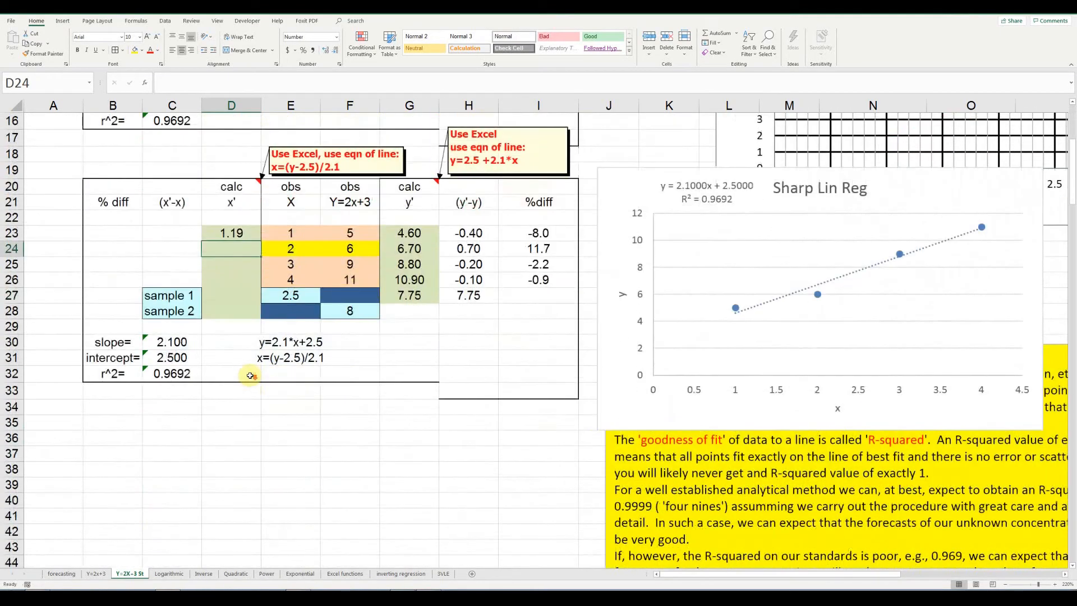
pyautogui.click(170, 233)
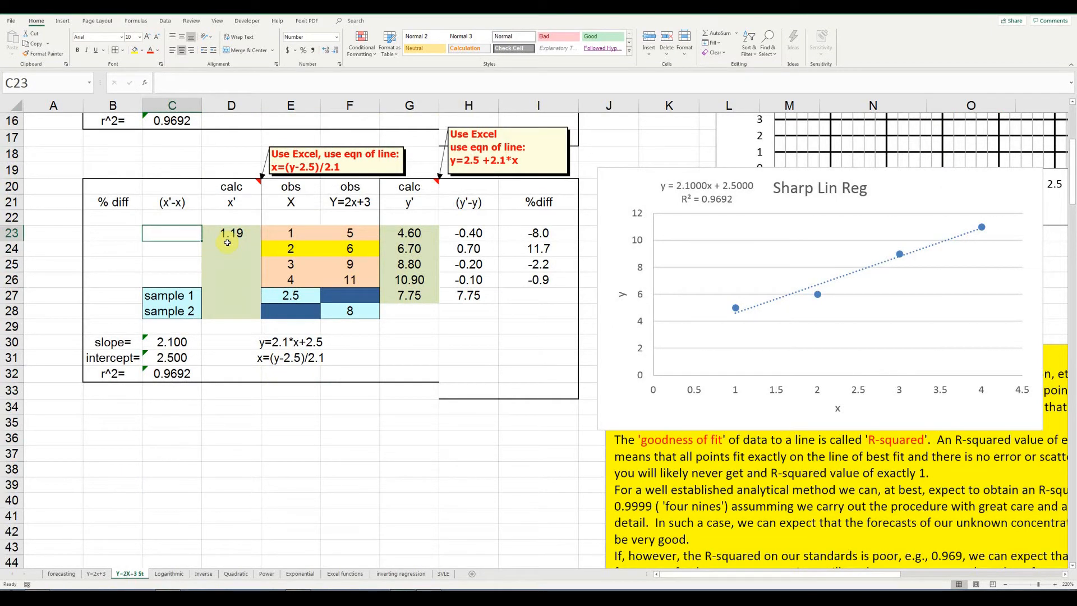
pyautogui.write('=')
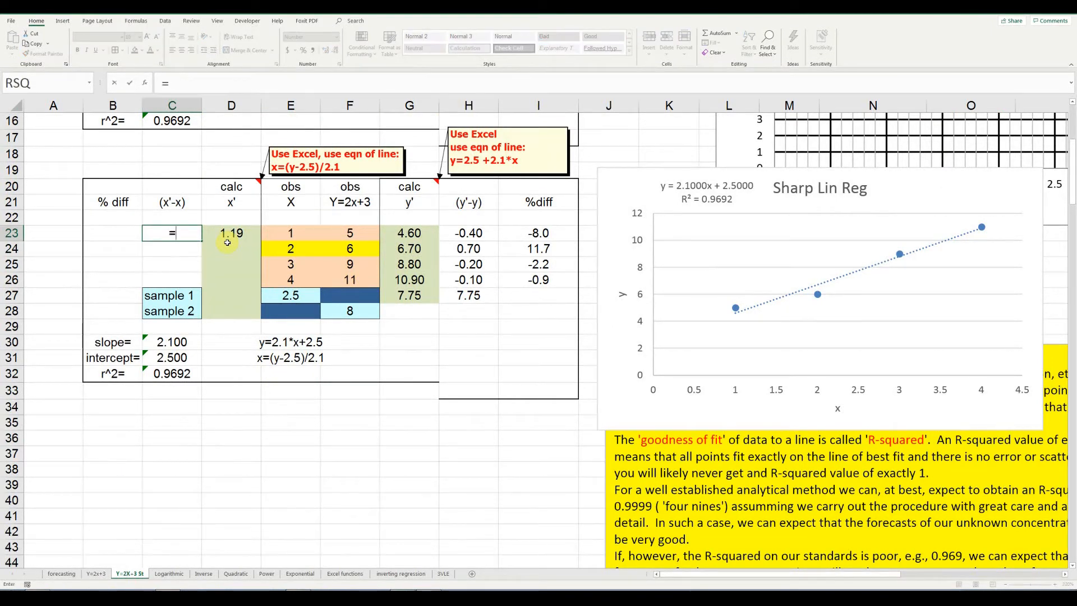
pyautogui.click(235, 232)
pyautogui.write('-')
pyautogui.click(291, 233)
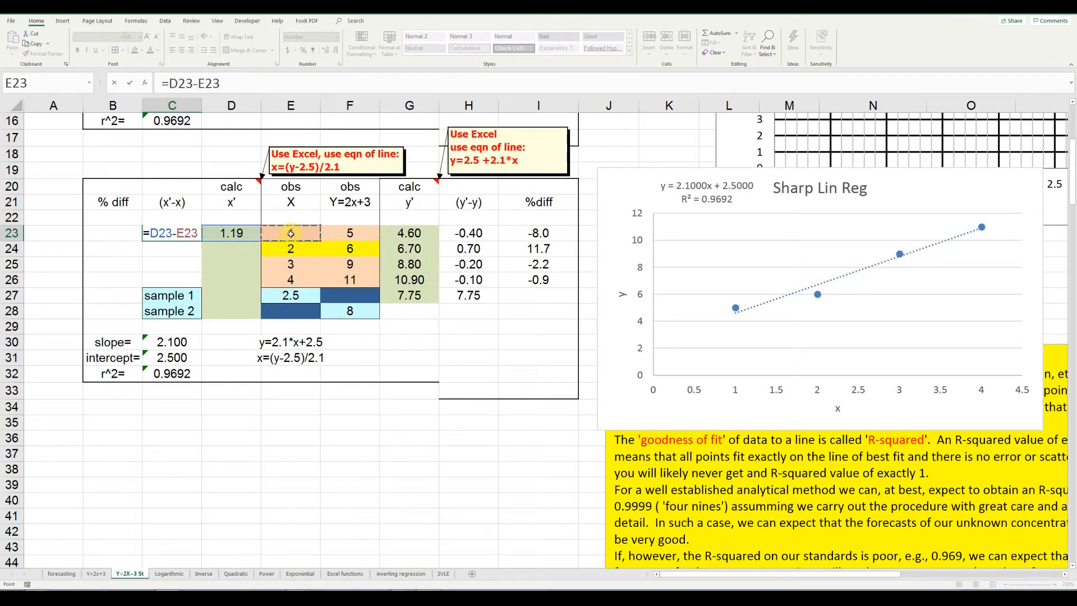
pyautogui.press('Return')
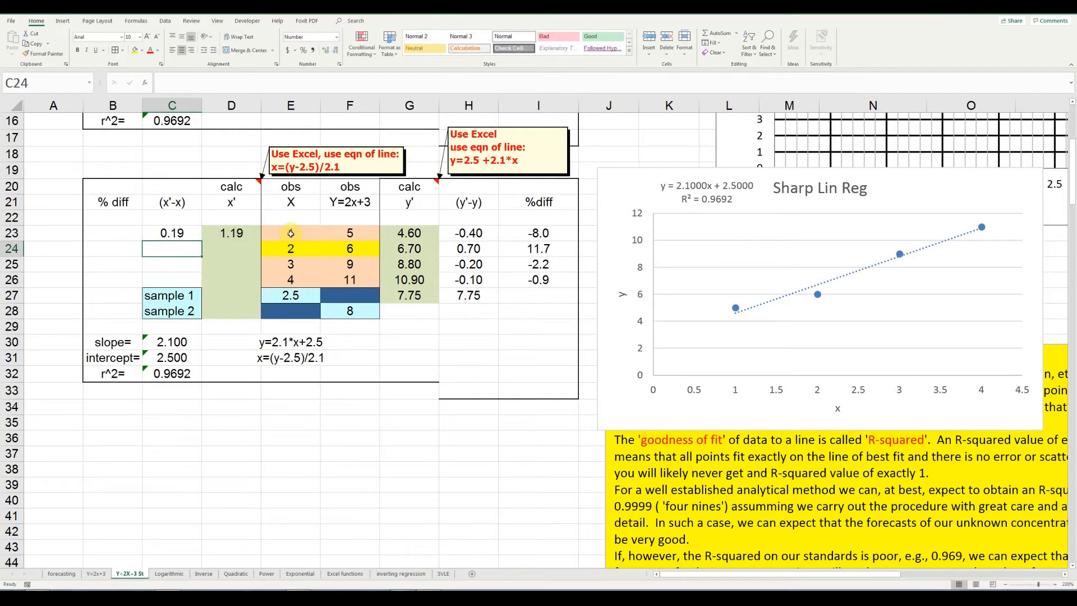
# Enter the x percent difference formula =C23/E23*100 in B23.
pyautogui.click(130, 231)
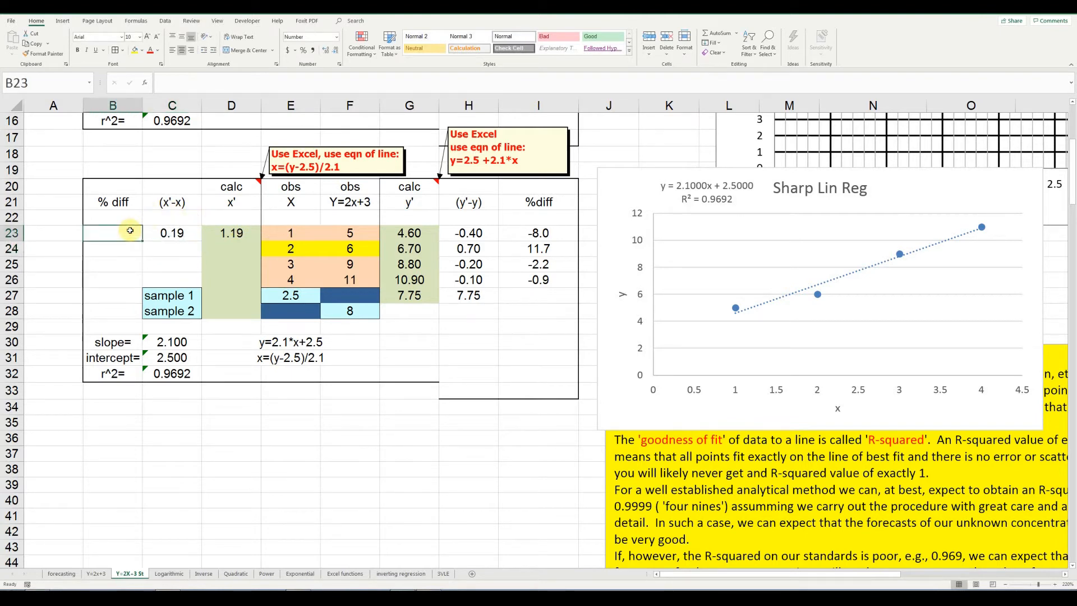
pyautogui.write('=')
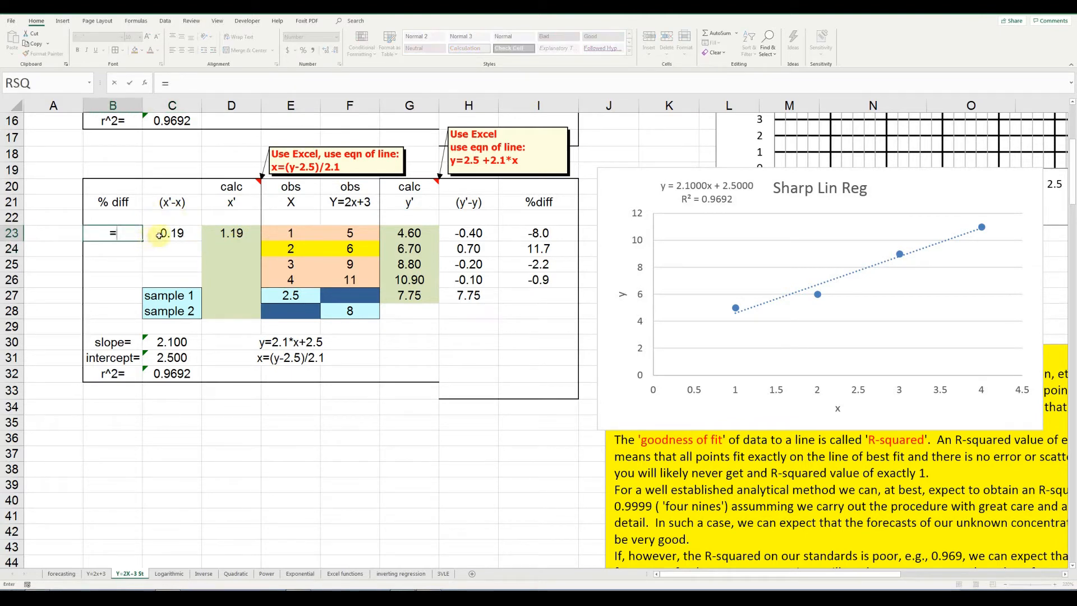
pyautogui.click(160, 234)
pyautogui.write('/')
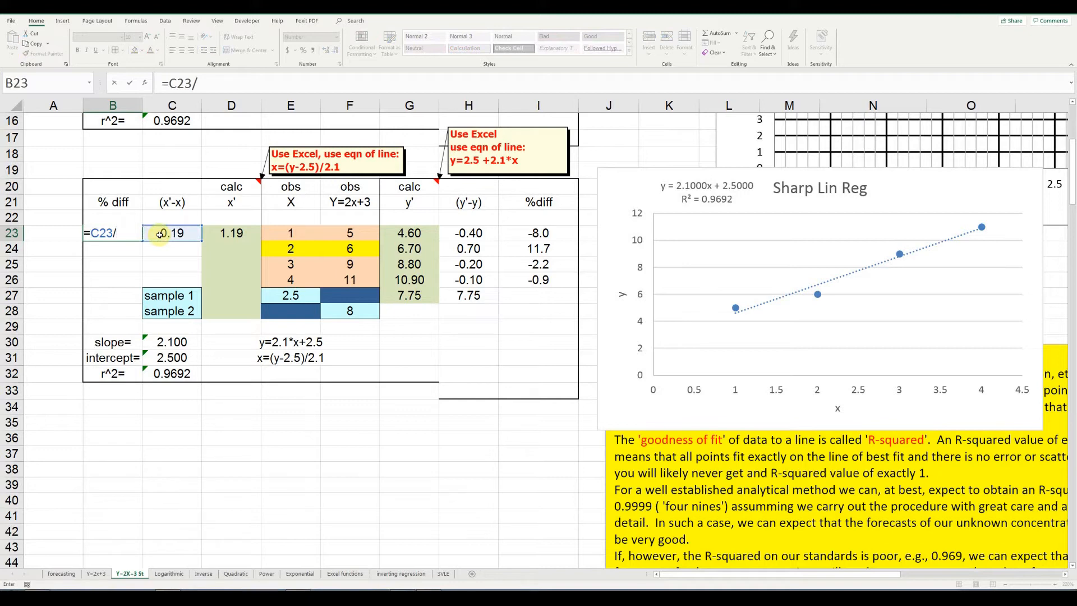
pyautogui.click(282, 234)
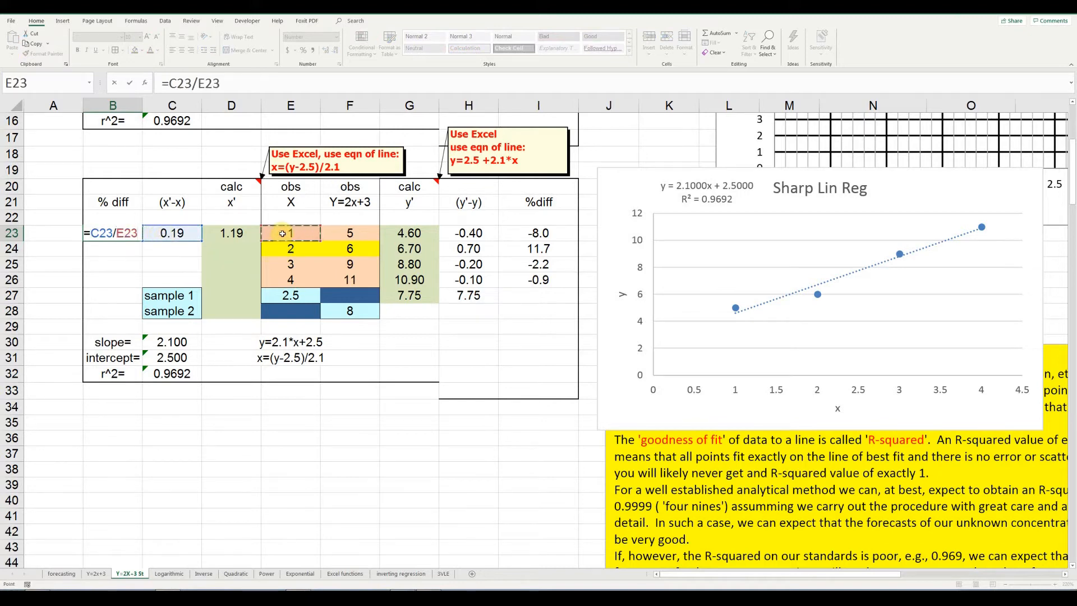
pyautogui.write('*100')
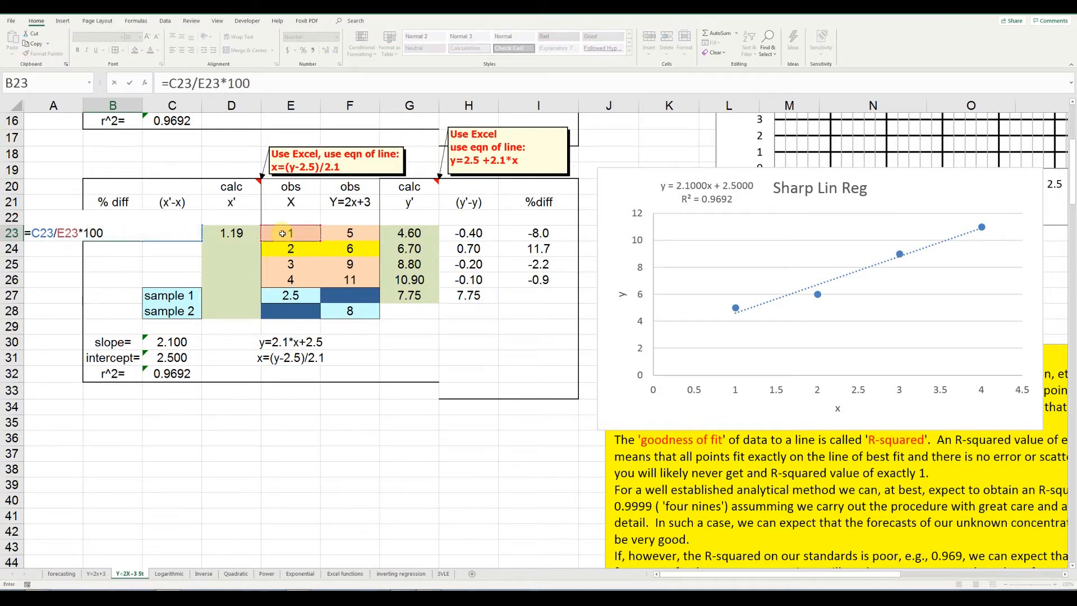
pyautogui.press('Return')
# Fill the formulas in B23:D23 down through row 26 and extend the x' formula through D28.
pyautogui.moveTo(114, 233); pyautogui.dragTo(265, 317)
pyautogui.click(251, 281)
pyautogui.scroll(1, 303, 373)
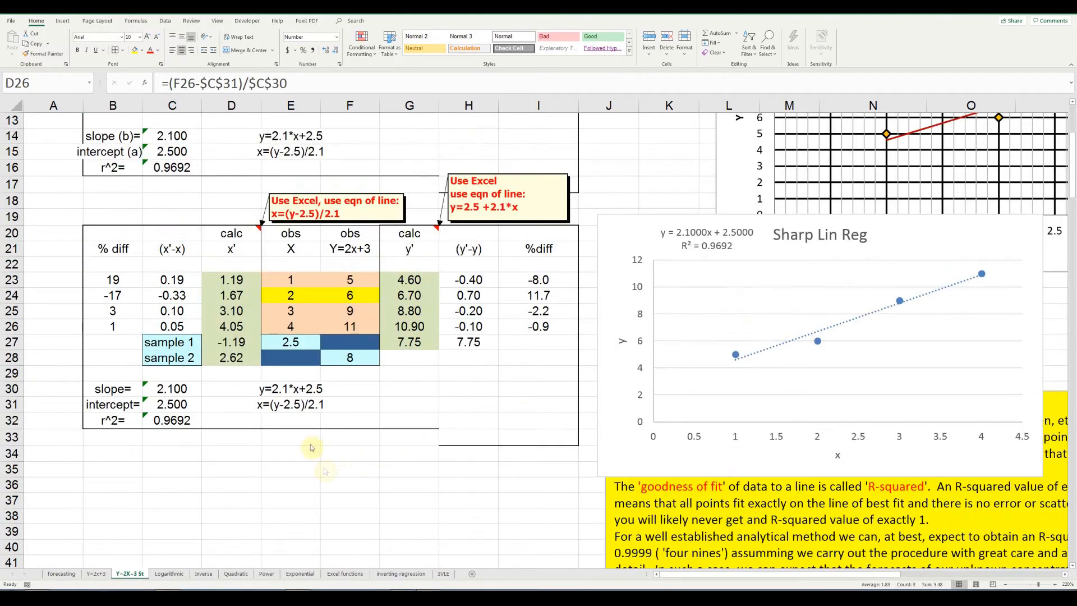
pyautogui.click(237, 343)
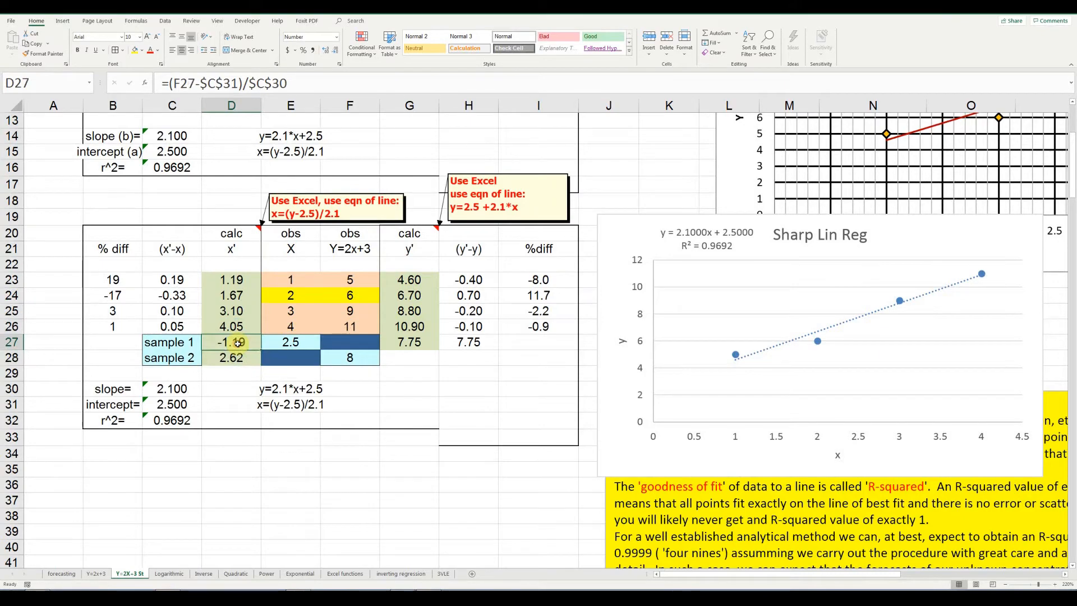
# Clear the calculated x' value for sample 1 in D27.
pyautogui.press('Delete')
pyautogui.scroll(3, 275, 403)
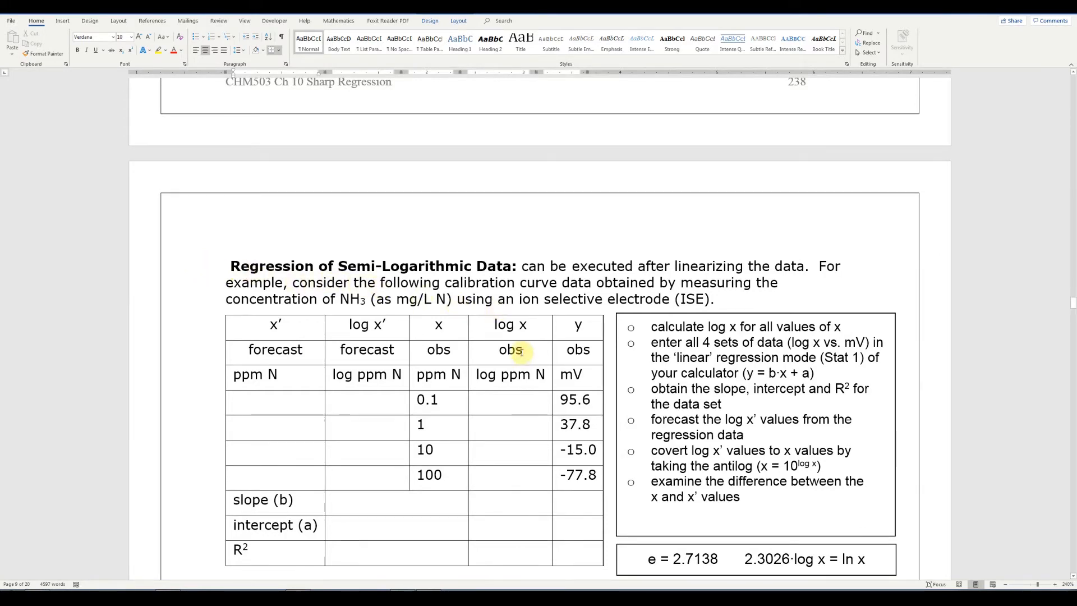
# Switch to the Word handout and review the semi-logarithmic regression exercise for the NH3 electrode data and its completed answer tables.
pyautogui.scroll(-3, 521, 352)
pyautogui.scroll(-8, 522, 352)
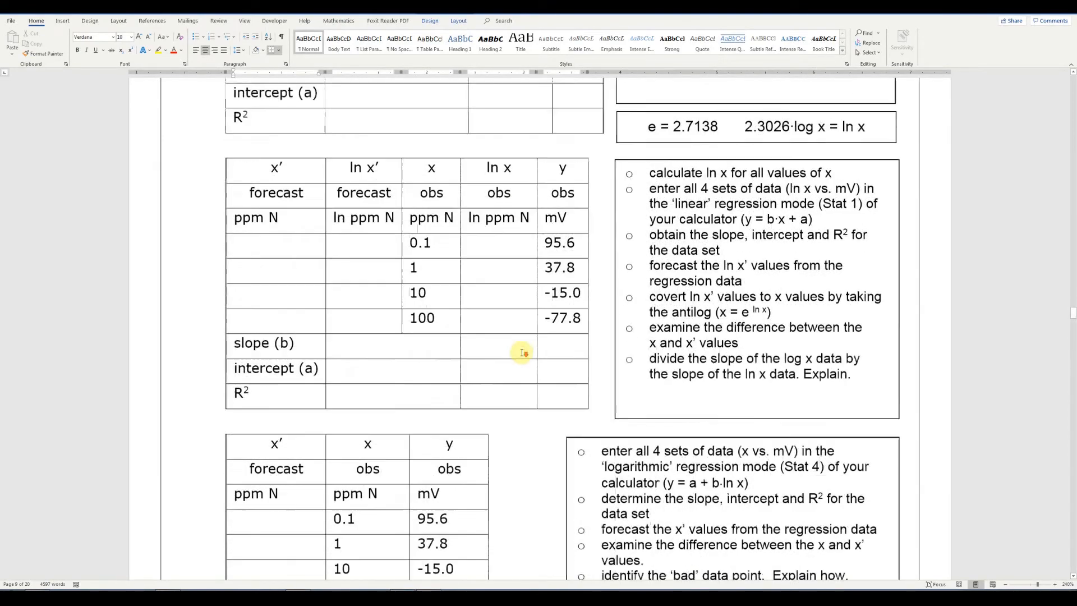
pyautogui.scroll(-10, 517, 352)
pyautogui.scroll(-3, 522, 353)
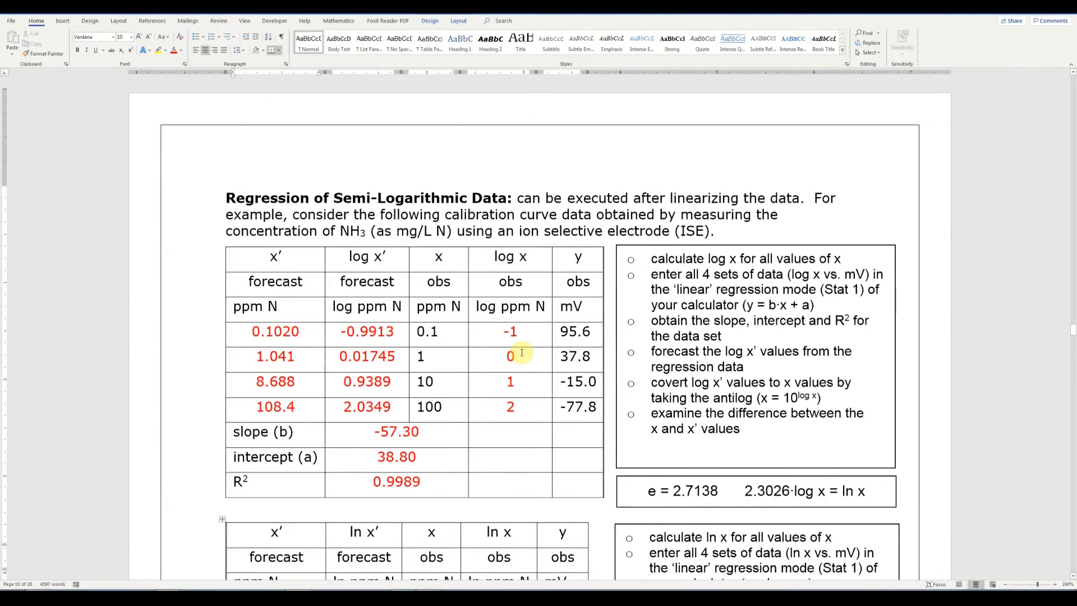
pyautogui.scroll(-20, 521, 352)
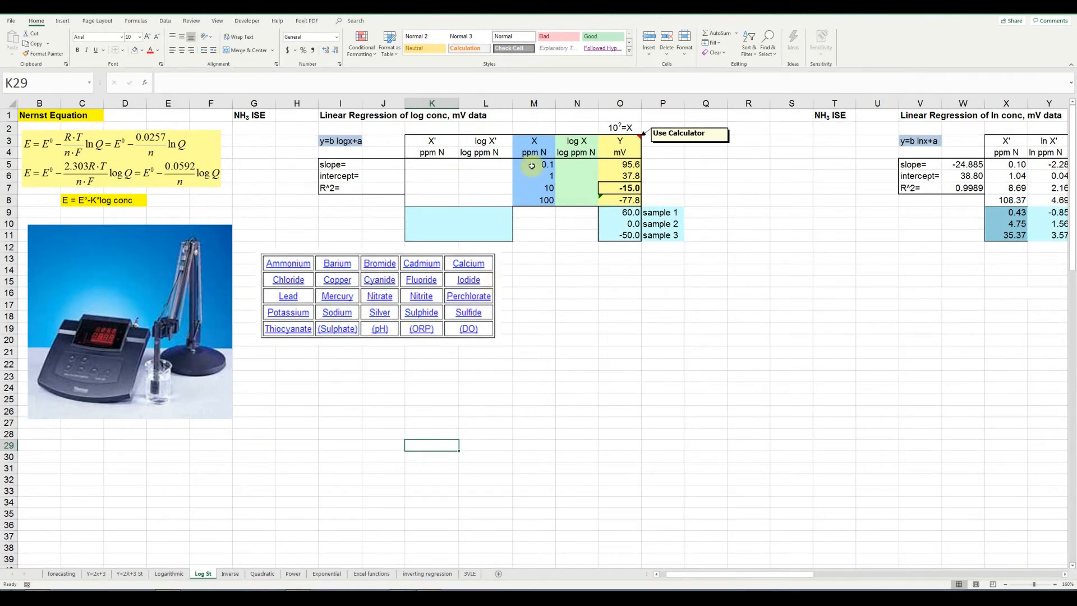
# Switch to the Log St sheet in Excel and examine the X ppm N standards in M5:M8.
pyautogui.moveTo(533, 166); pyautogui.dragTo(529, 197)
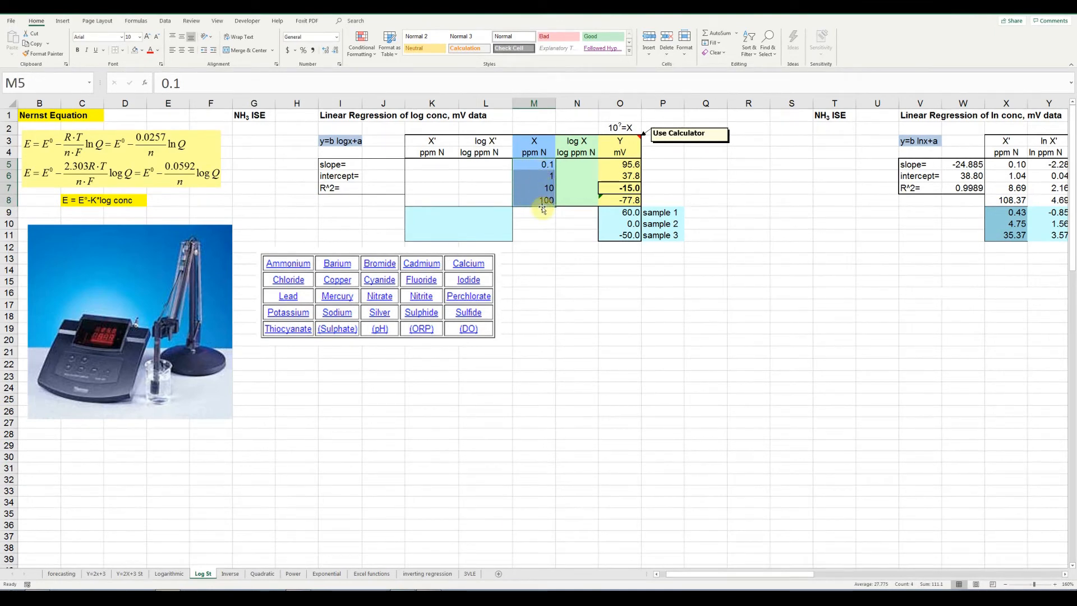
pyautogui.click(543, 177)
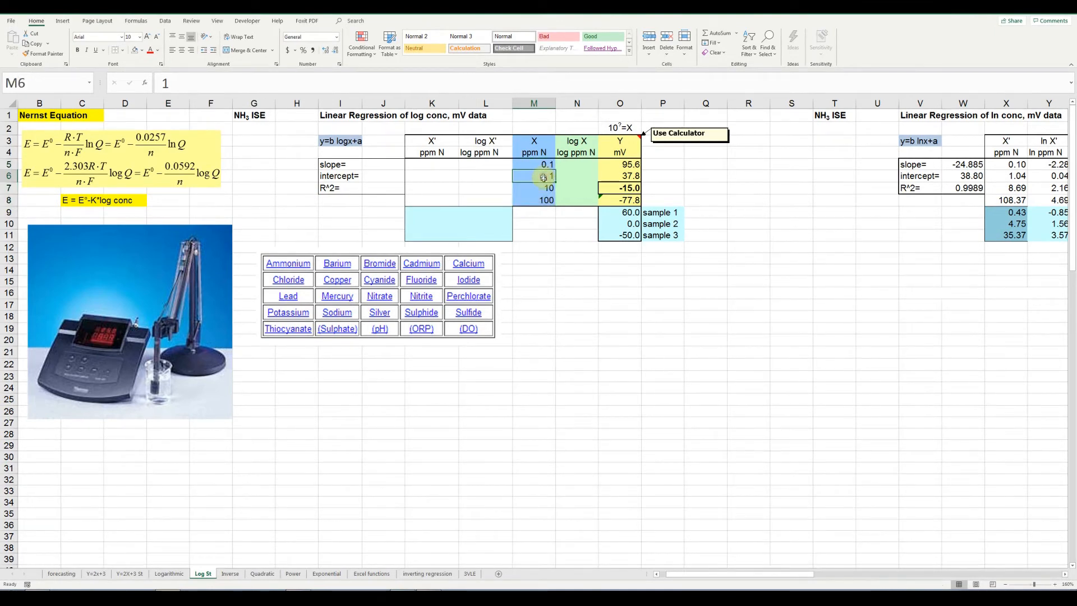
pyautogui.click(544, 191)
pyautogui.click(544, 199)
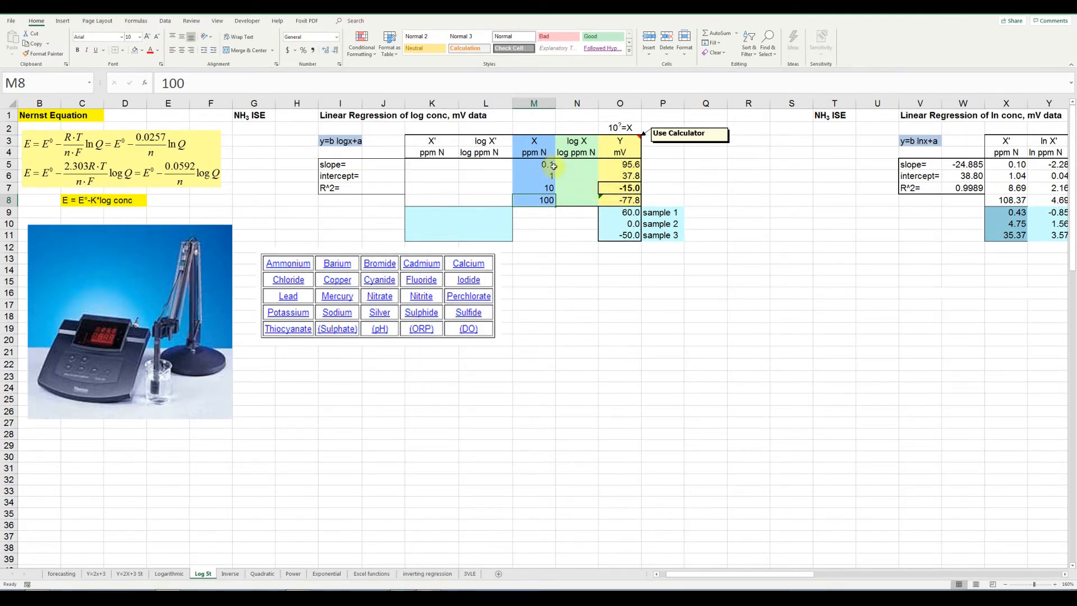
# Insert a scatter chart with smooth lines and markers from M5:M8 and O5:O8, and move it over the ion link table.
pyautogui.moveTo(541, 165); pyautogui.dragTo(537, 199)
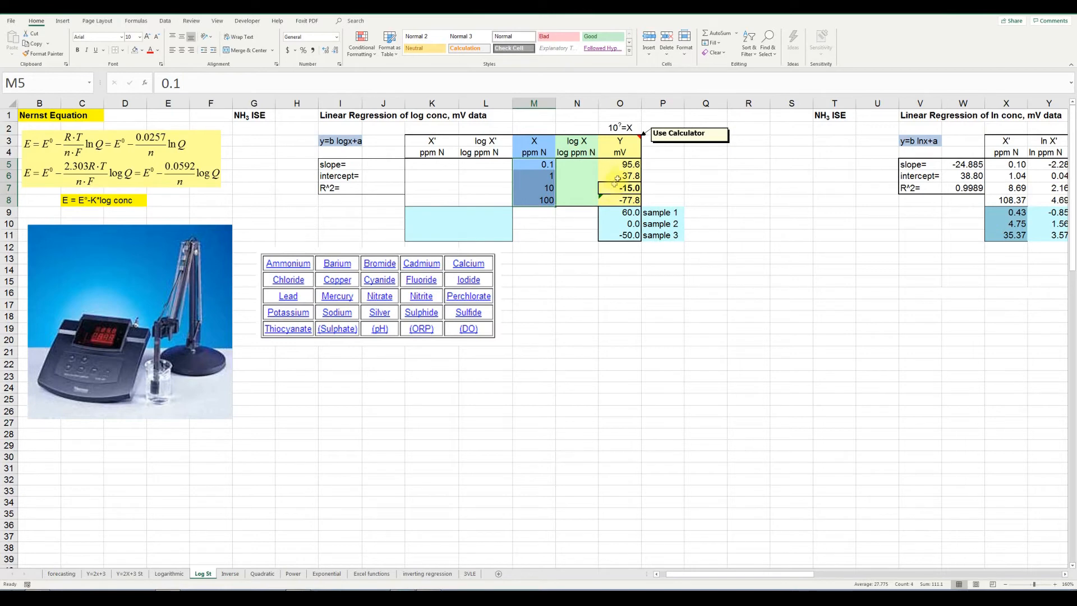
pyautogui.moveTo(624, 162); pyautogui.dragTo(616, 198)
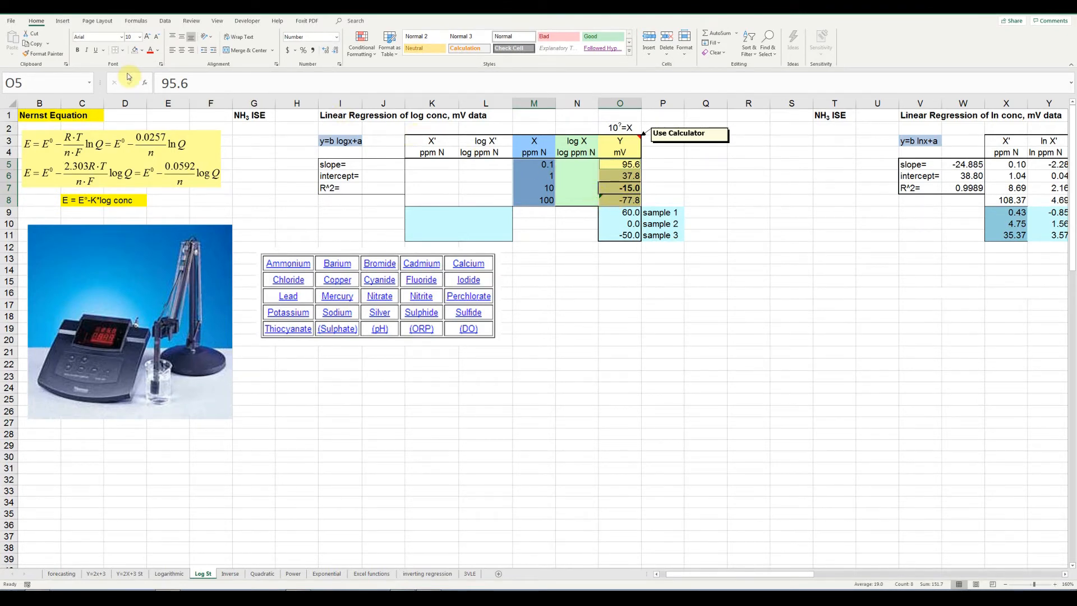
pyautogui.click(69, 22)
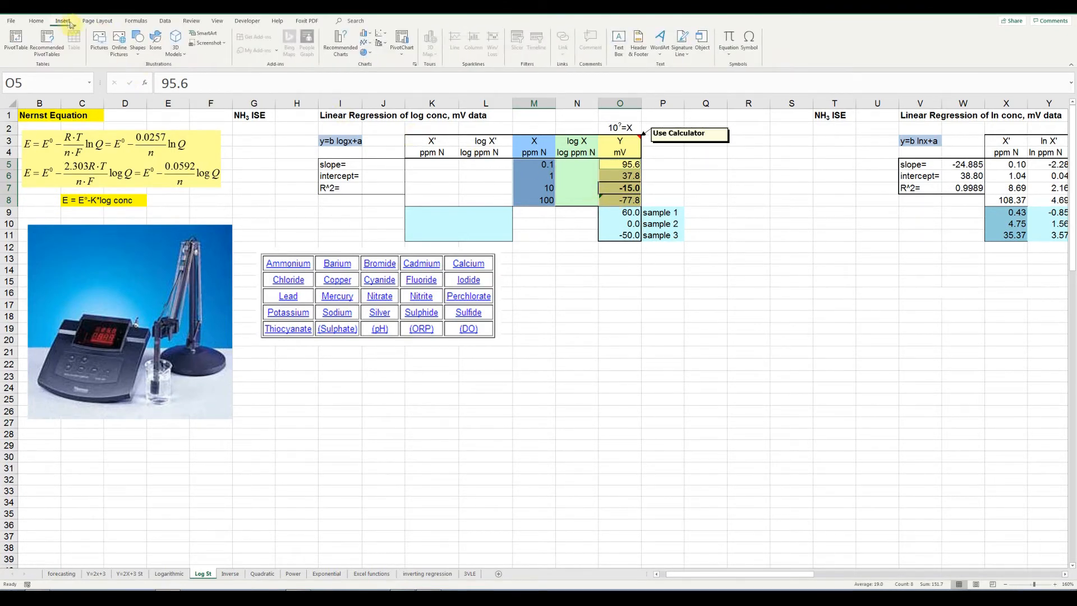
pyautogui.click(379, 37)
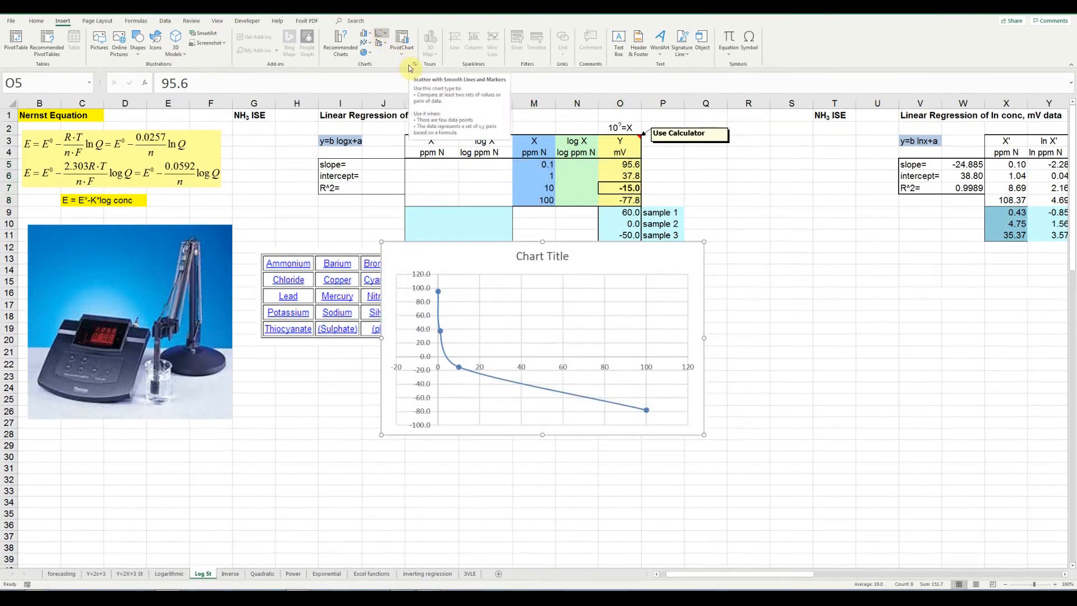
pyautogui.click(409, 68)
pyautogui.moveTo(434, 251); pyautogui.dragTo(314, 250)
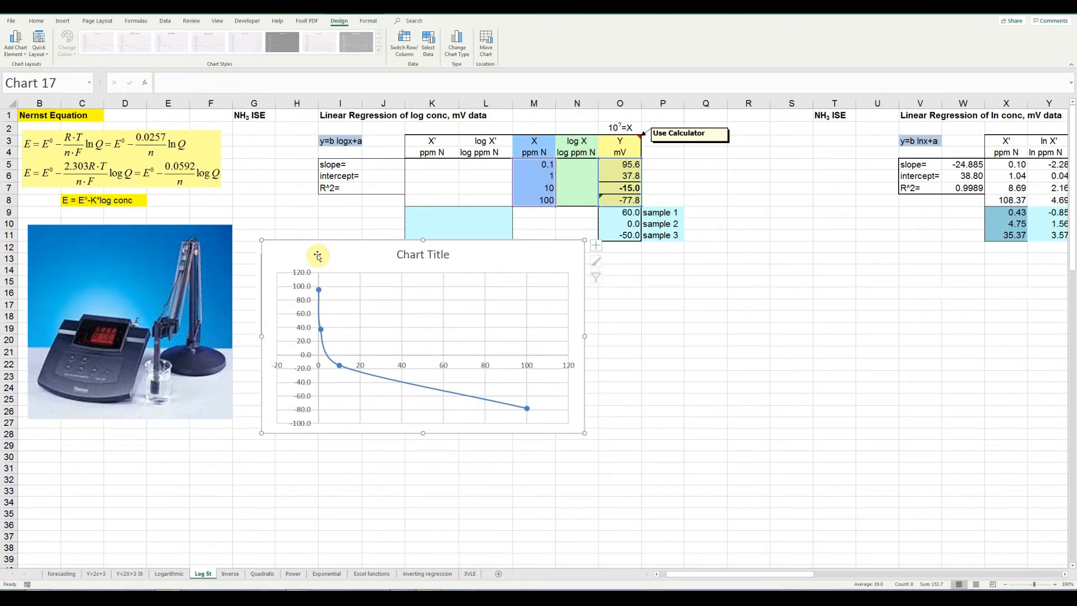
# Add a linear trendline to the ppm N versus mV series, displaying its equation and R-squared value on the chart.
pyautogui.click(342, 367)
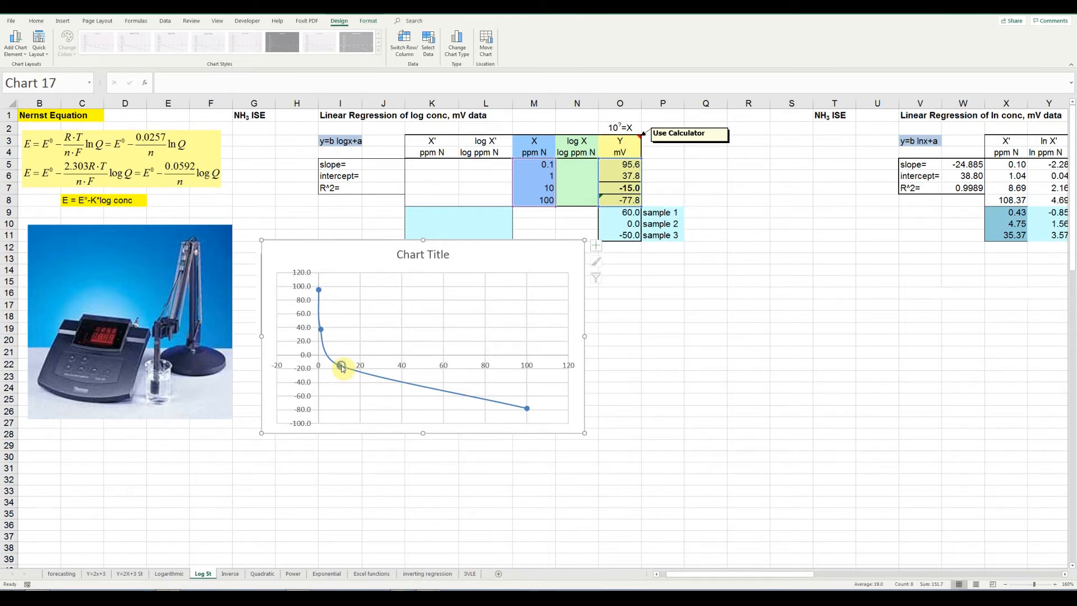
pyautogui.rightClick(342, 367)
pyautogui.click(370, 445)
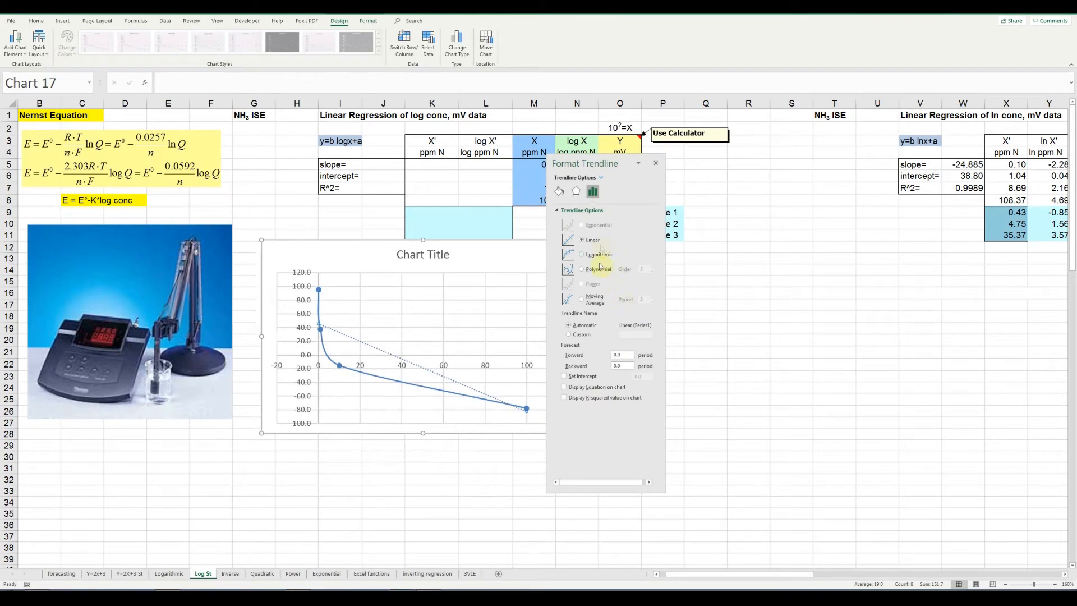
pyautogui.click(566, 387)
pyautogui.click(565, 397)
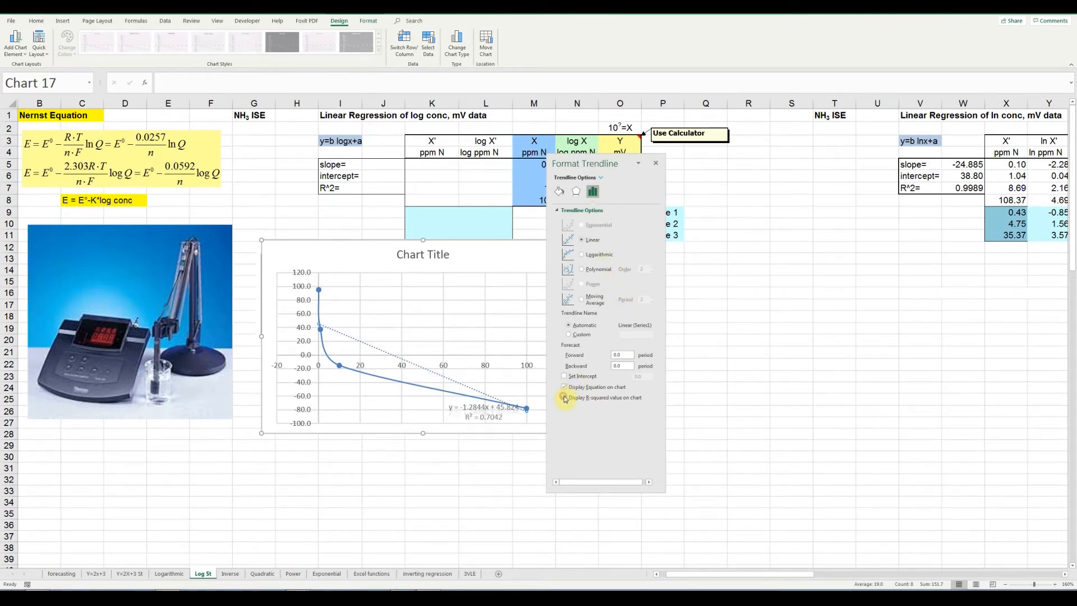
pyautogui.click(656, 163)
# Place the trendline equation label beside the chart title and move the chart down to about row 28, below the ion table.
pyautogui.click(481, 418)
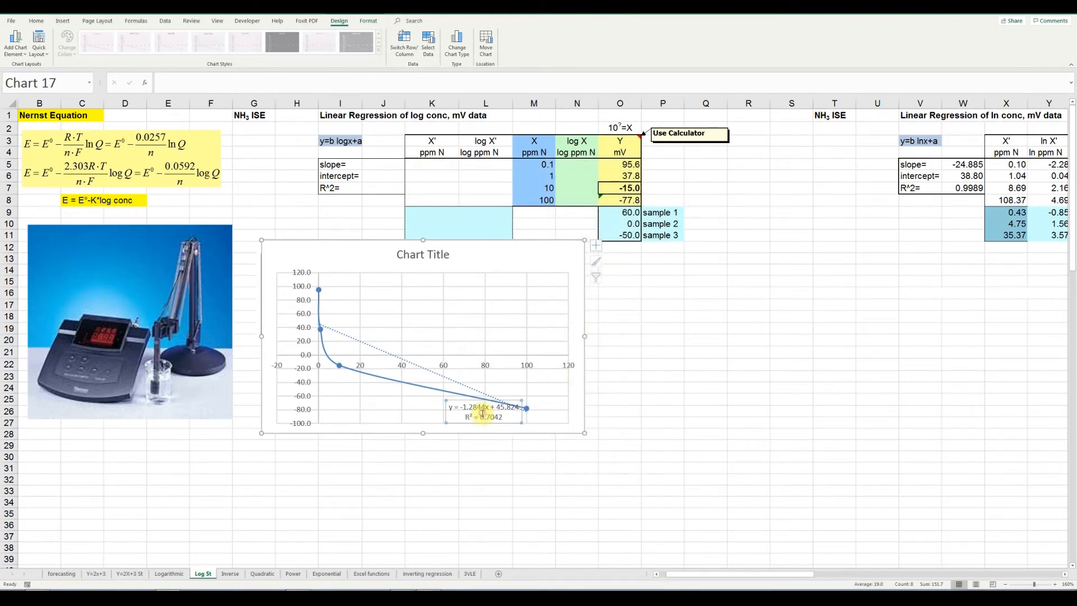
pyautogui.moveTo(482, 420); pyautogui.dragTo(493, 267)
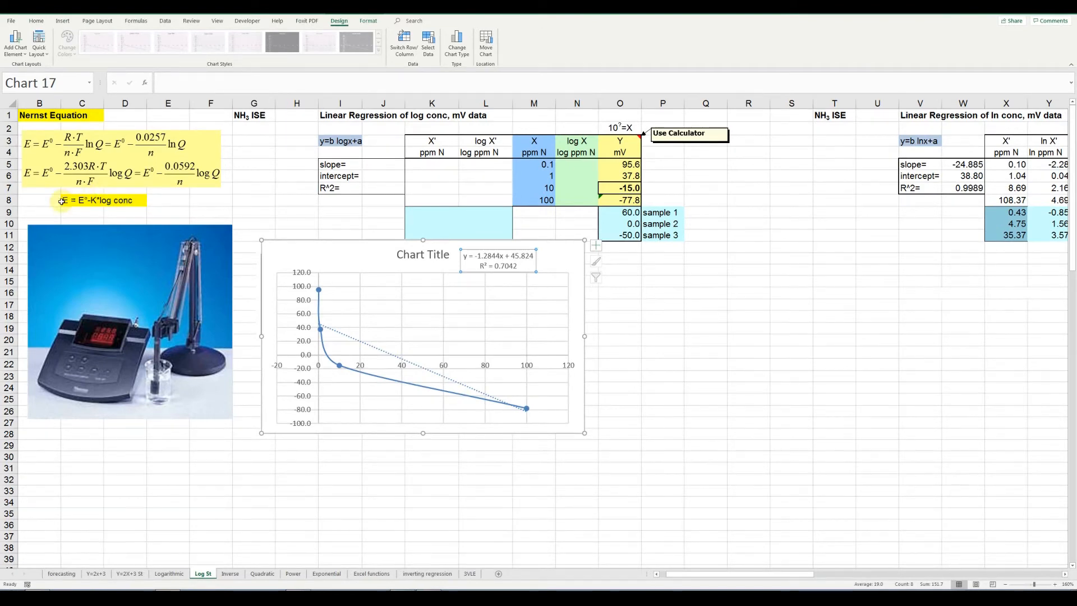
pyautogui.moveTo(328, 250); pyautogui.dragTo(302, 440)
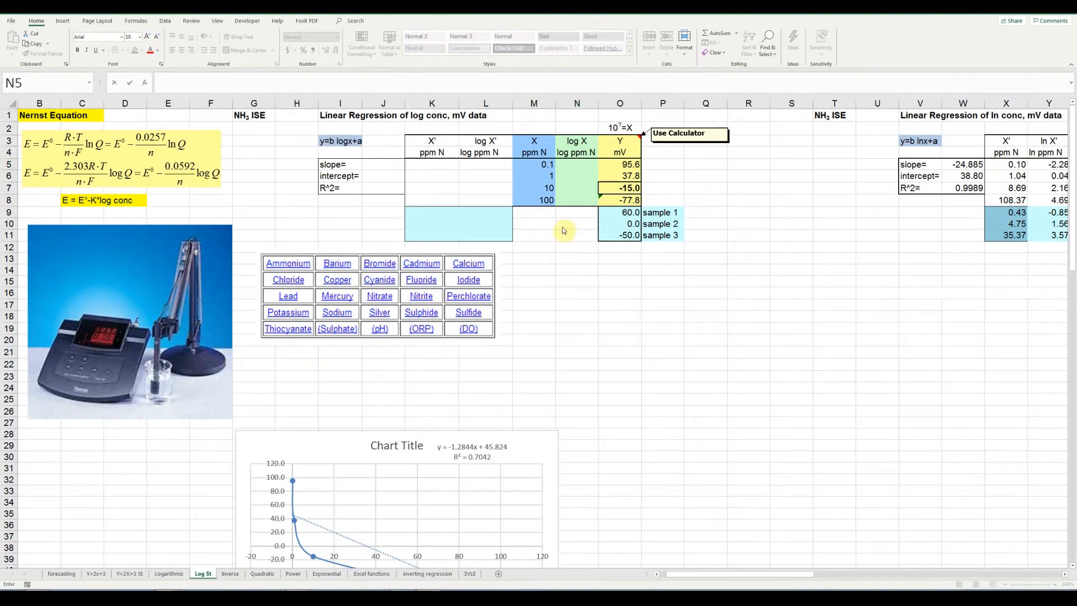
# Enter the log X values -1, 0, 1 and 2 in N5:N8.
pyautogui.click(577, 165)
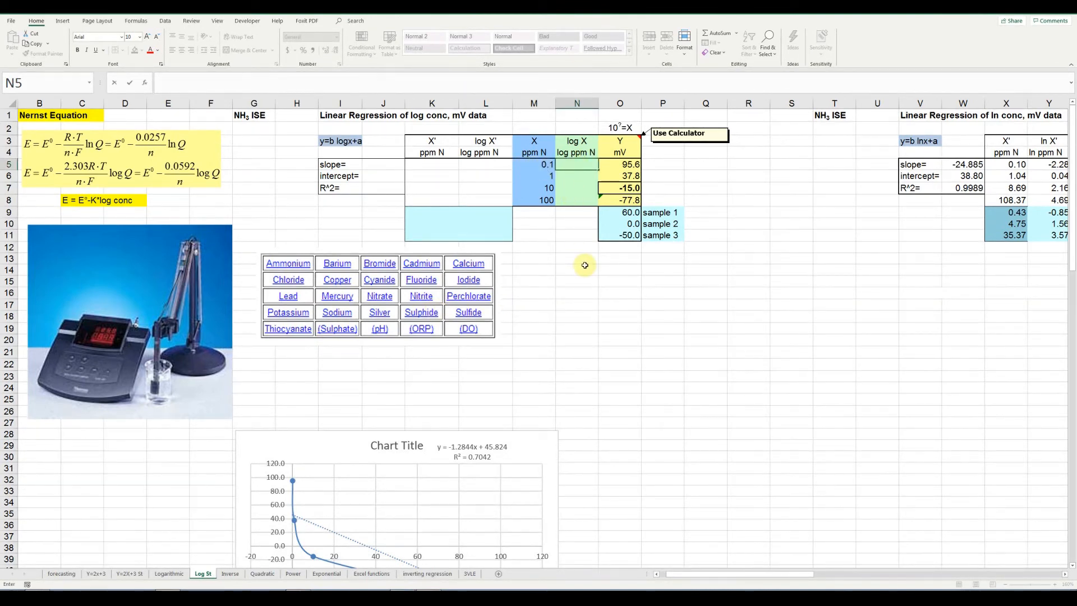
pyautogui.write('=-1')
pyautogui.press('Return')
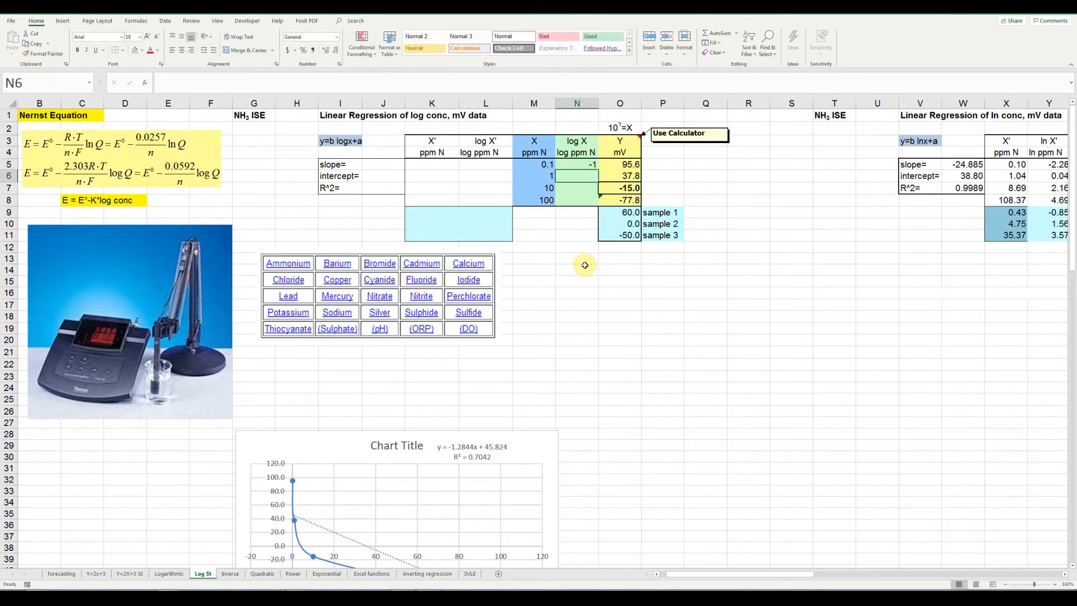
pyautogui.write('0')
pyautogui.press('Return')
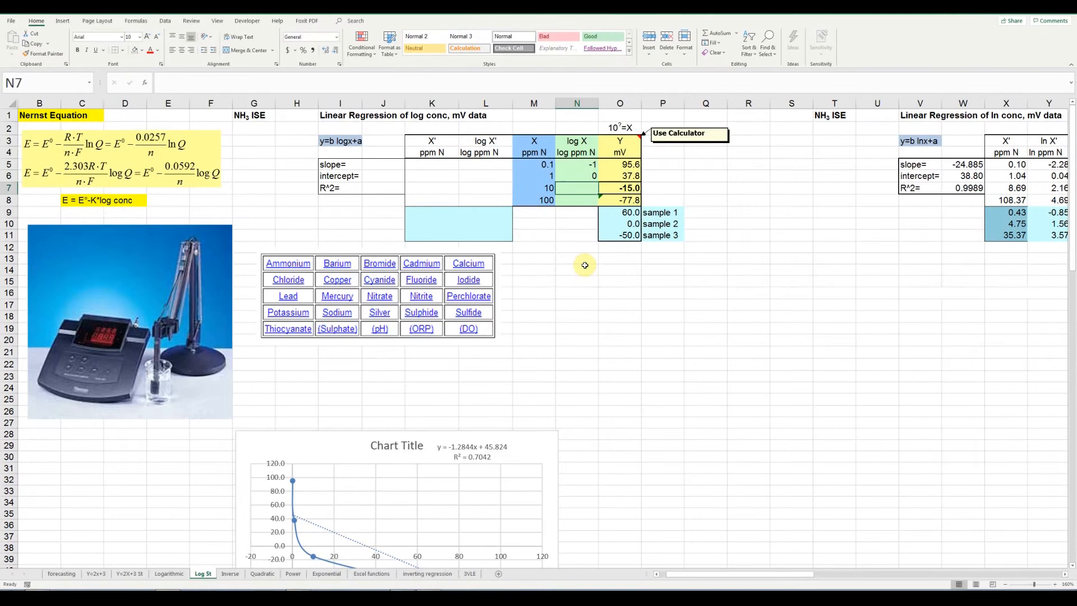
pyautogui.write('1')
pyautogui.press('Return')
pyautogui.write('2')
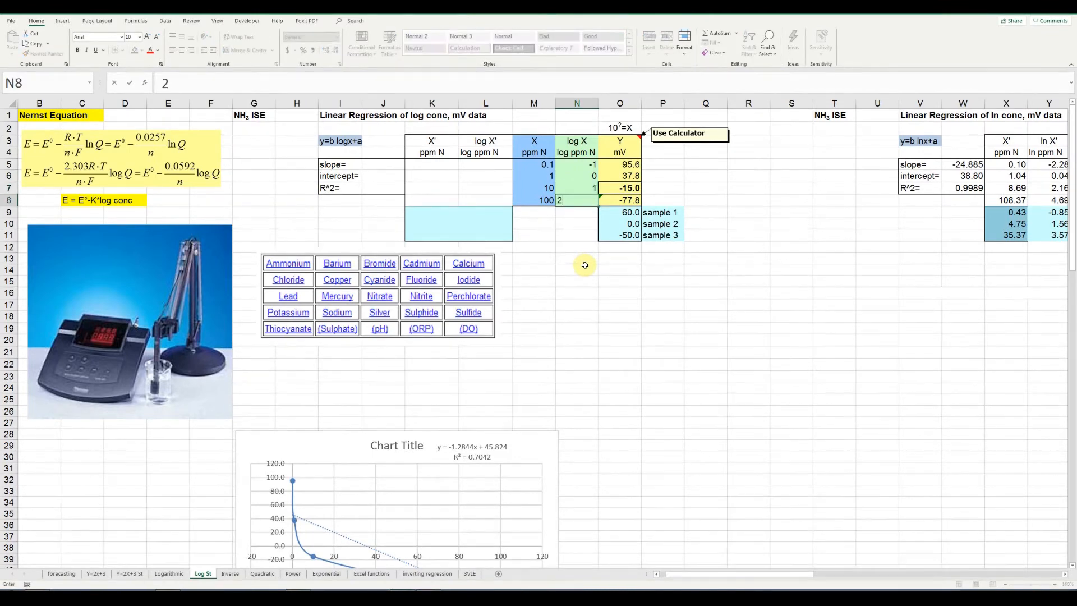
pyautogui.press('Return')
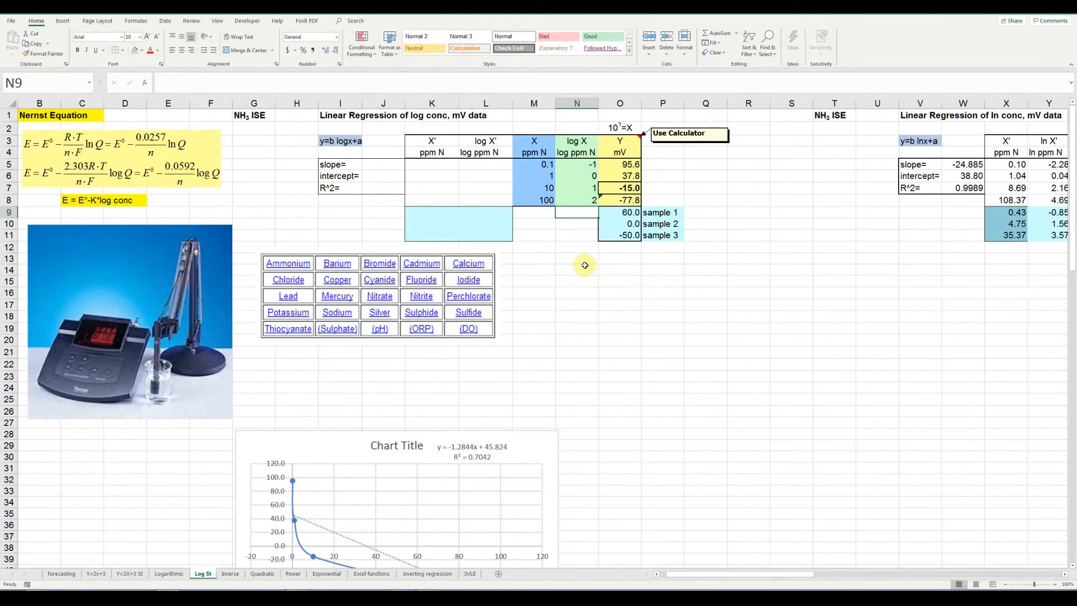
# Insert a scatter chart with smooth lines and markers of the log X and mV data in N5:O8.
pyautogui.moveTo(584, 165); pyautogui.dragTo(612, 200)
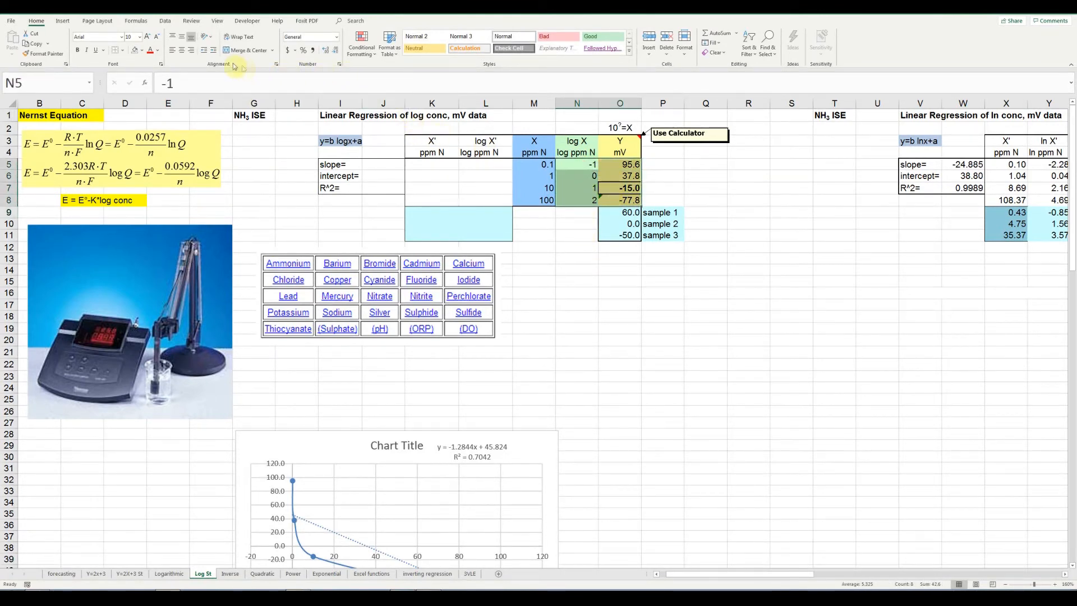
pyautogui.click(61, 21)
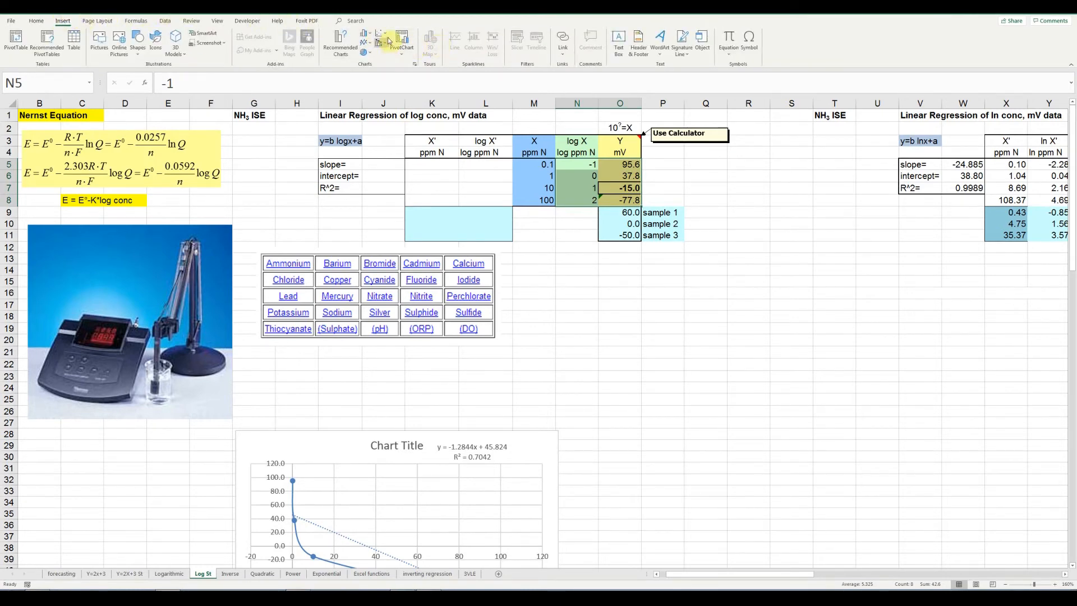
pyautogui.click(407, 69)
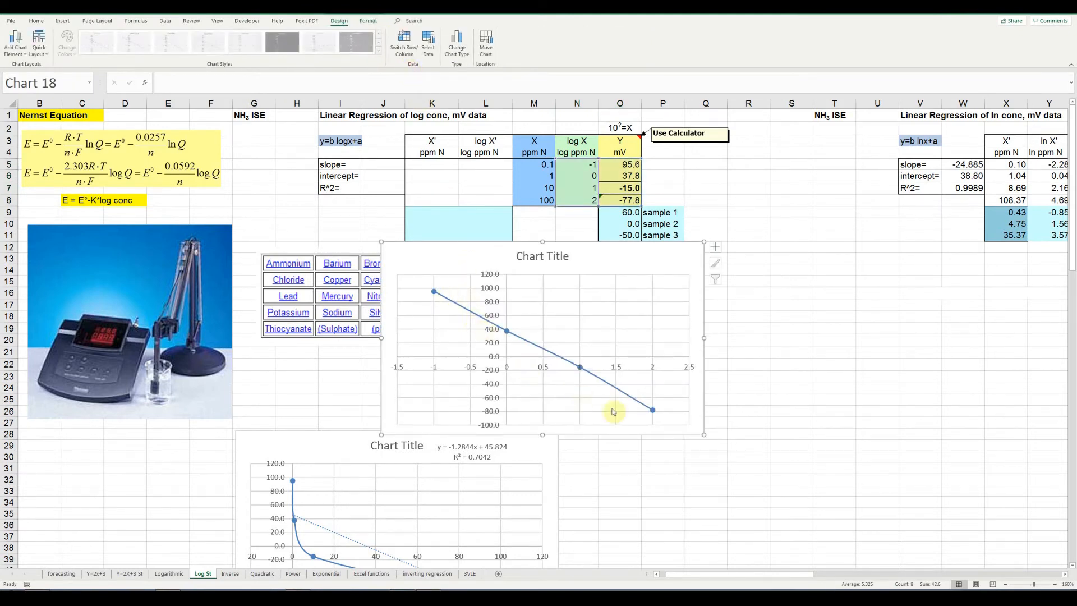
# Add a linear trendline to the log X versus mV series, displaying its equation and R-squared value on the chart.
pyautogui.click(649, 416)
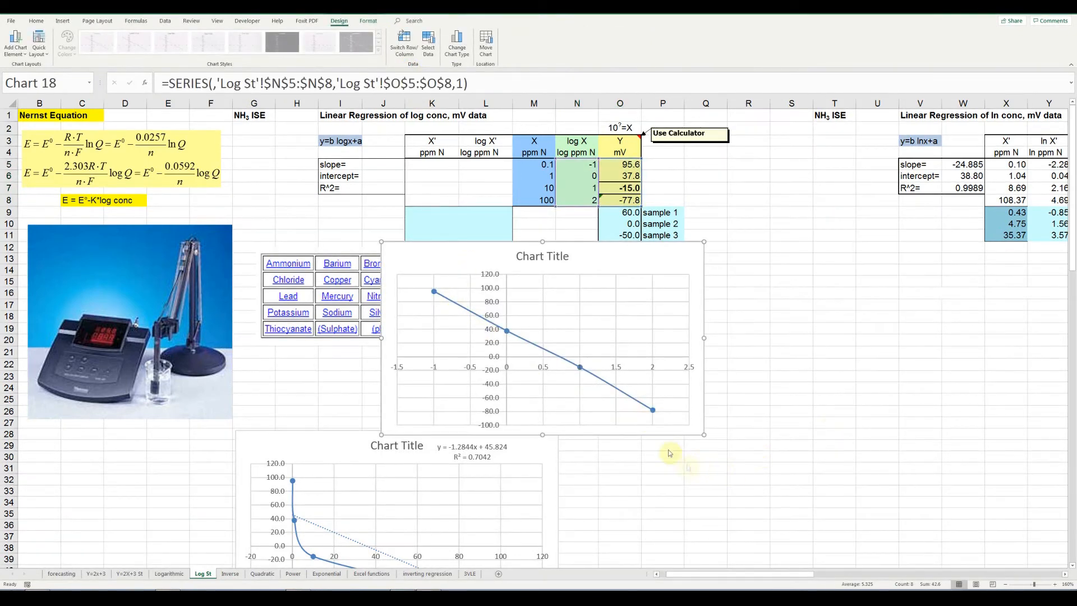
pyautogui.rightClick(653, 411)
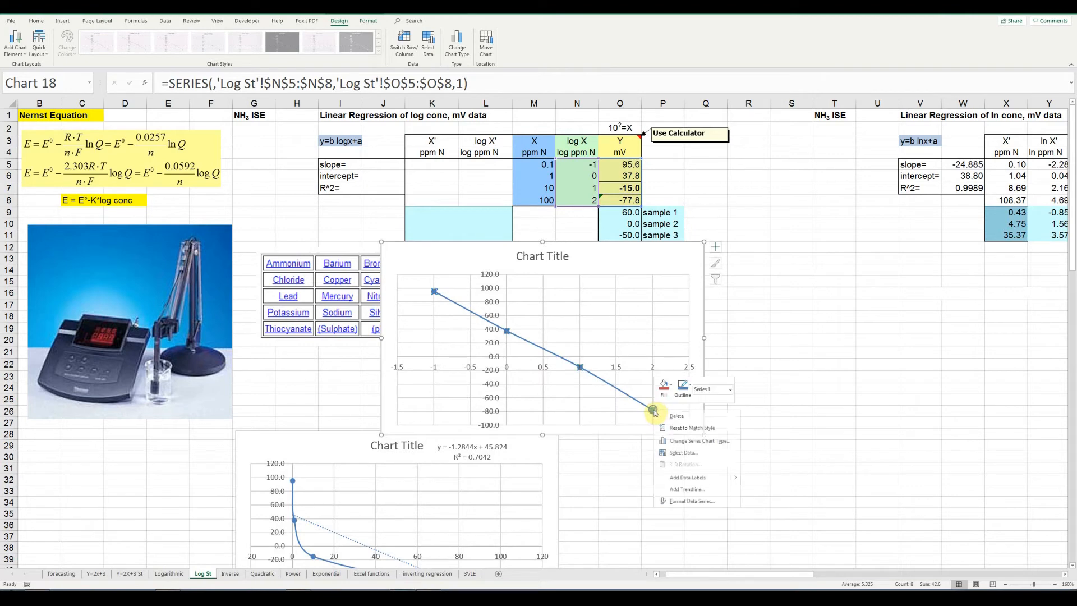
pyautogui.click(682, 489)
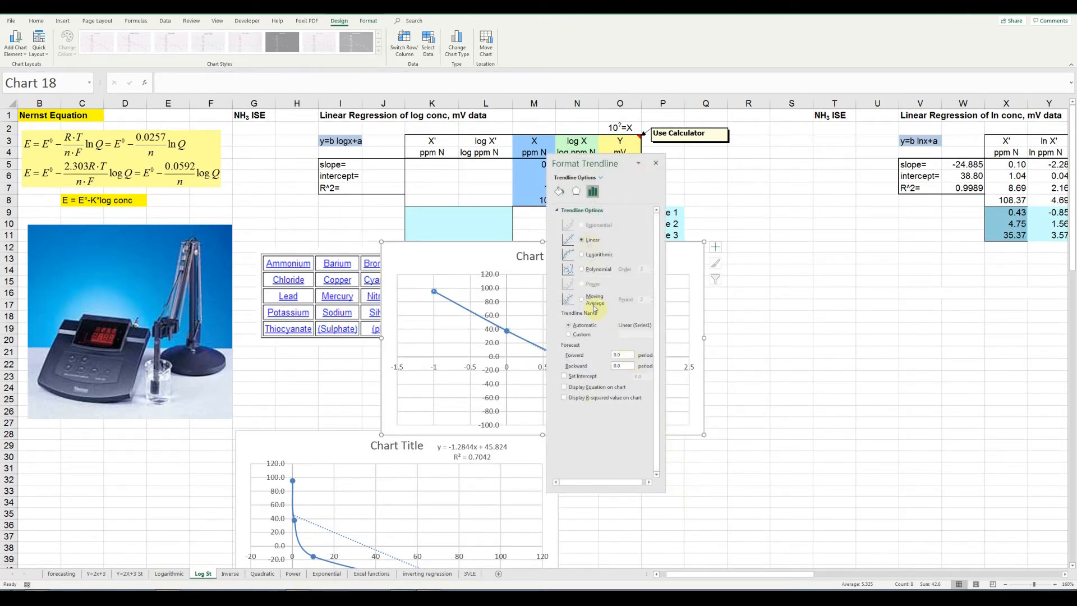
pyautogui.click(564, 387)
pyautogui.click(564, 397)
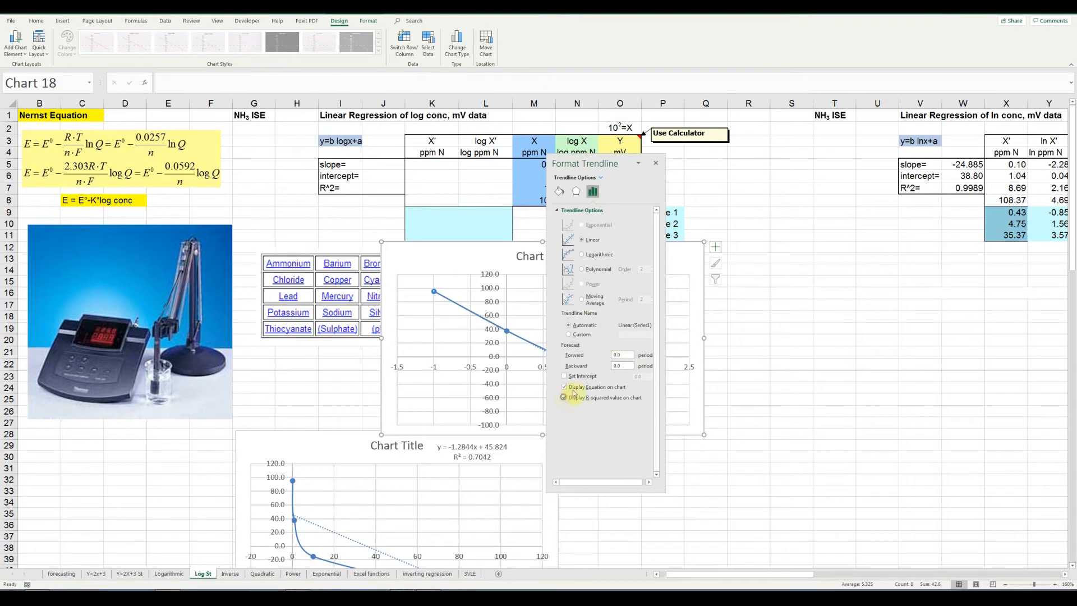
pyautogui.click(656, 163)
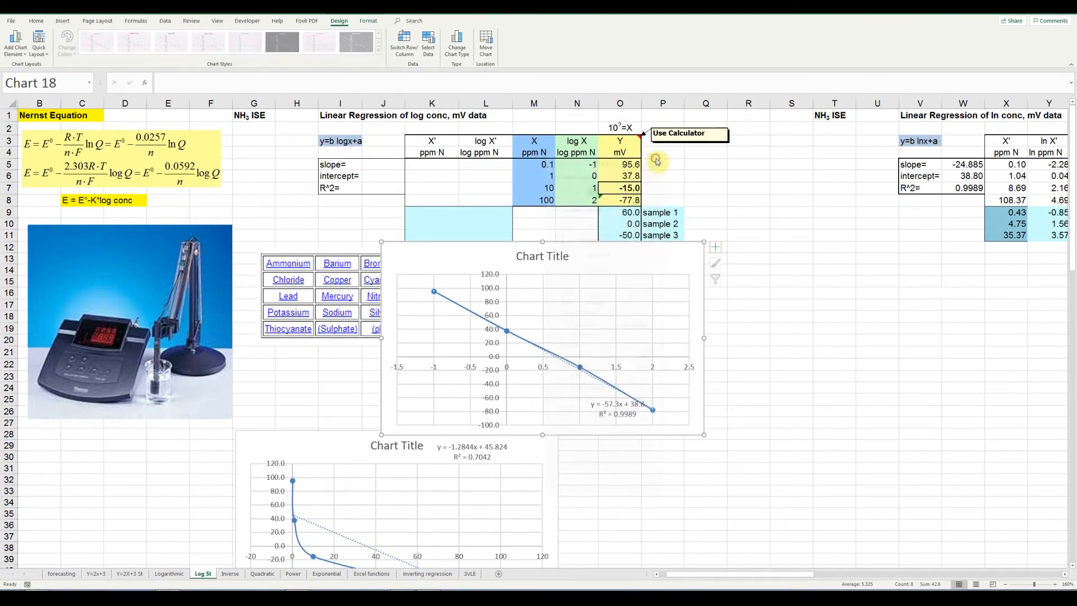
# Move the log X chart's equation label beside its title and place the chart next to the first chart, from about row 27.
pyautogui.moveTo(632, 412); pyautogui.dragTo(638, 269)
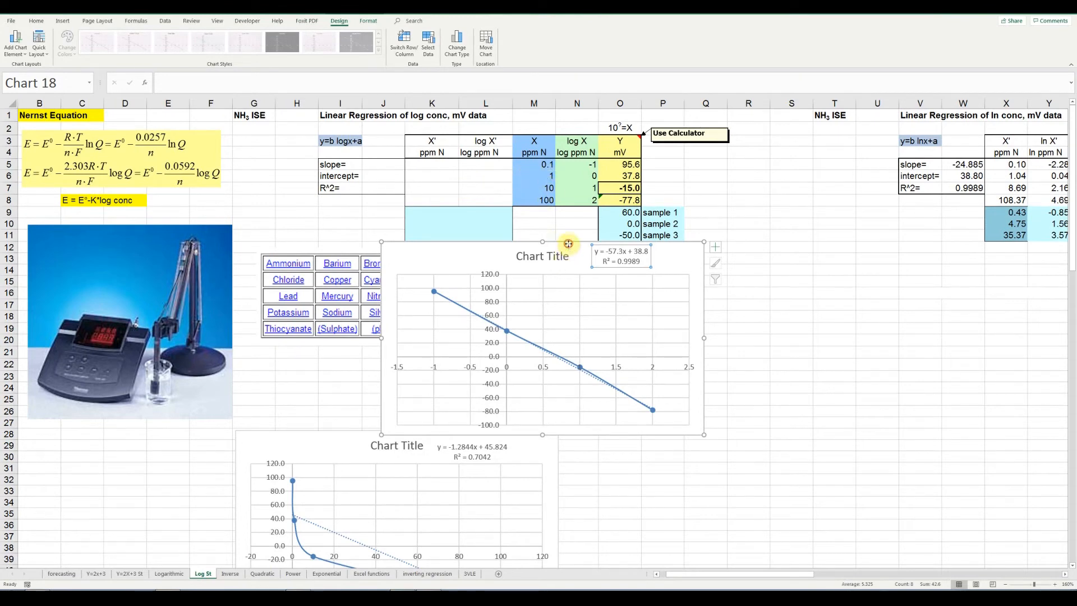
pyautogui.moveTo(567, 243); pyautogui.dragTo(671, 421)
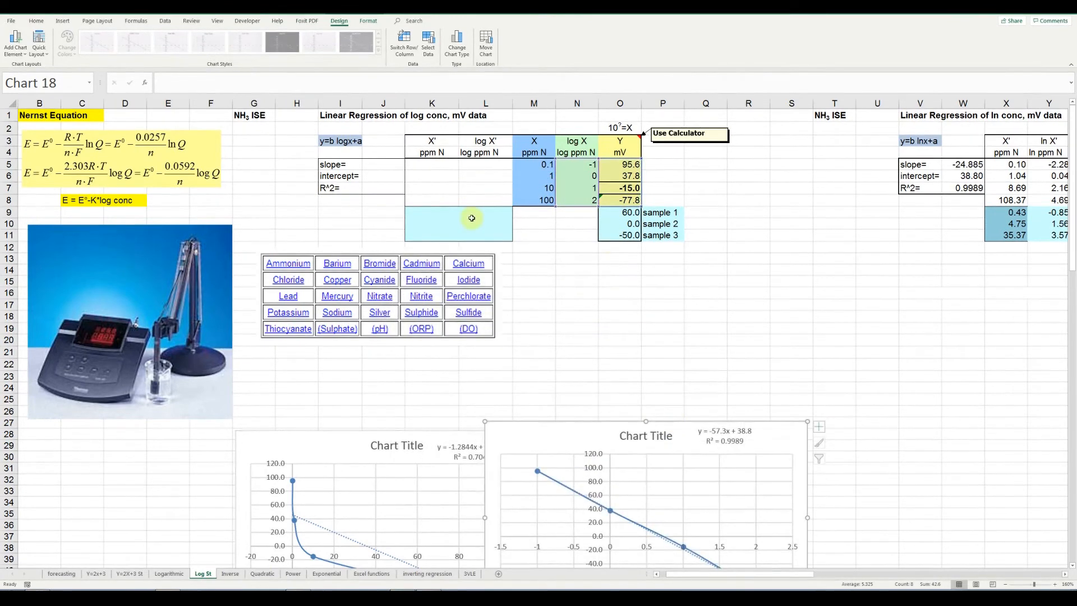
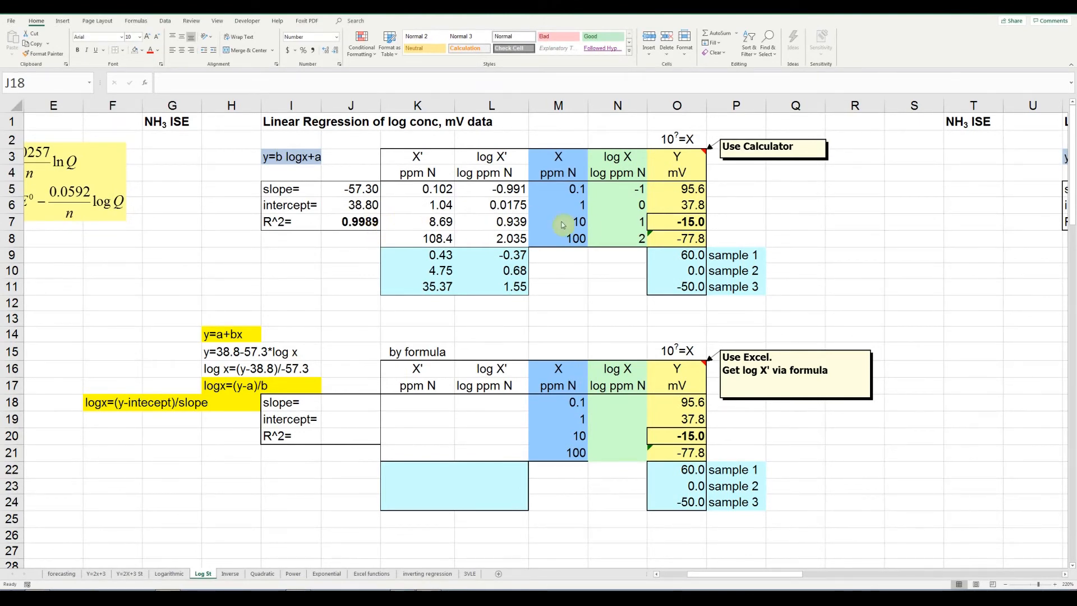
pyautogui.click(565, 191)
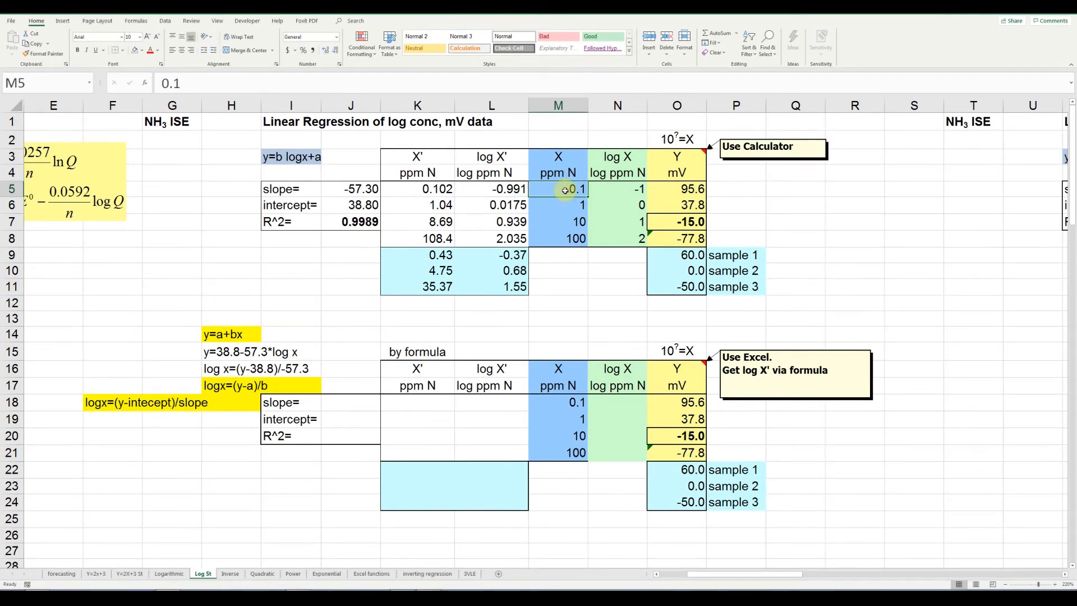
# Compare the calculated X' concentrations in K5:K8 with the known X standards in M5:M8.
pyautogui.click(417, 188)
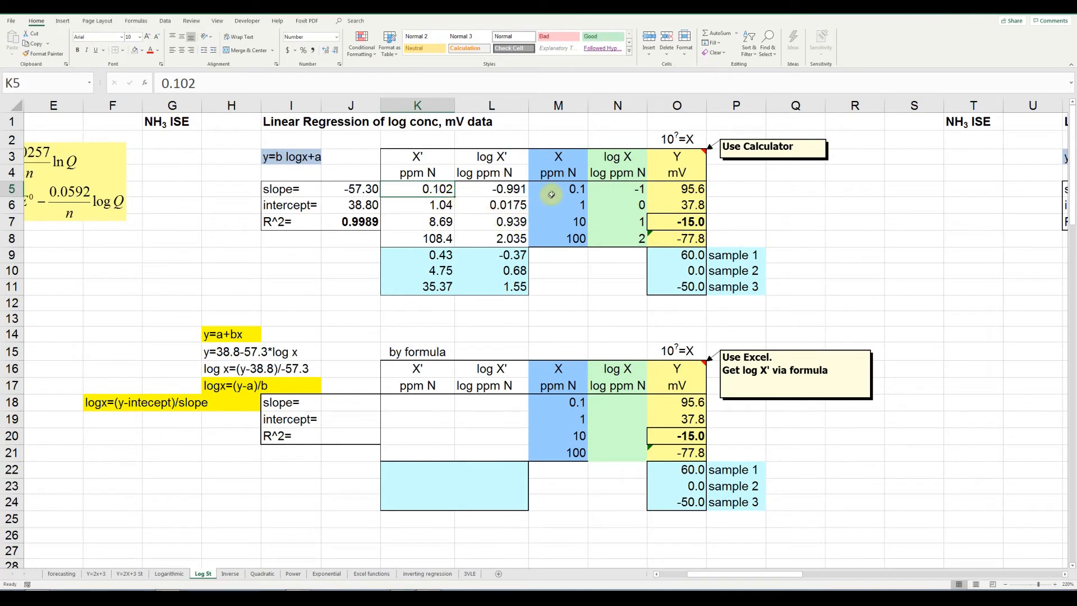
pyautogui.click(447, 205)
pyautogui.click(544, 207)
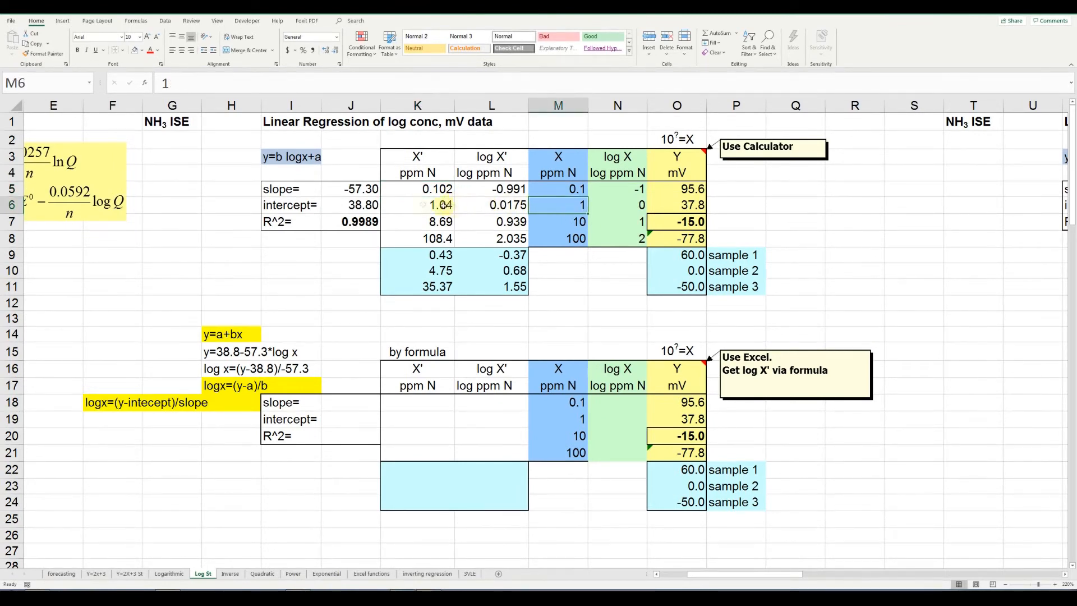
pyautogui.click(422, 205)
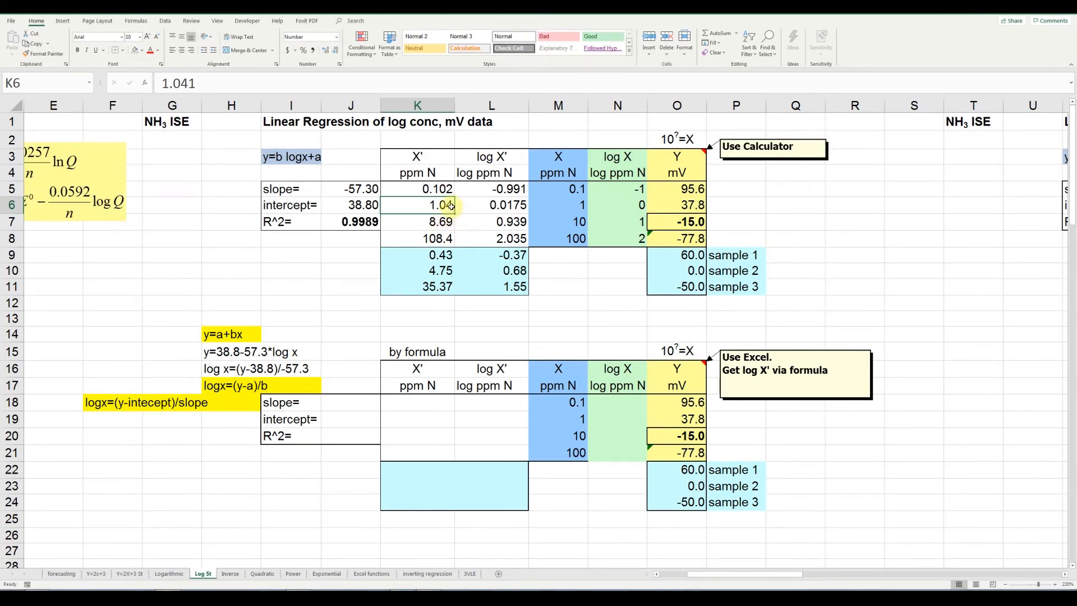
pyautogui.click(561, 227)
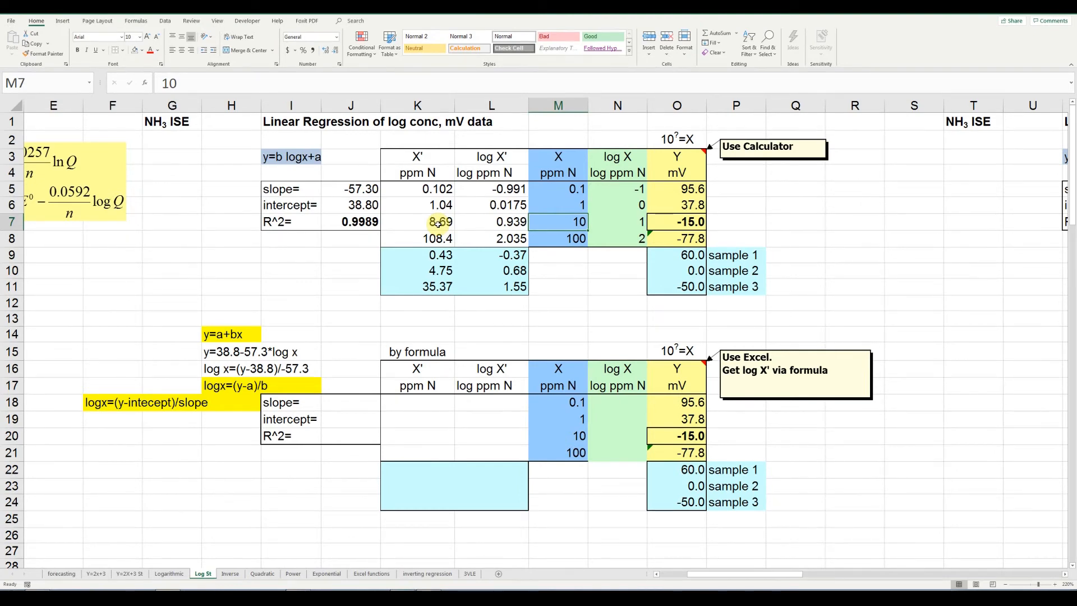
pyautogui.click(544, 236)
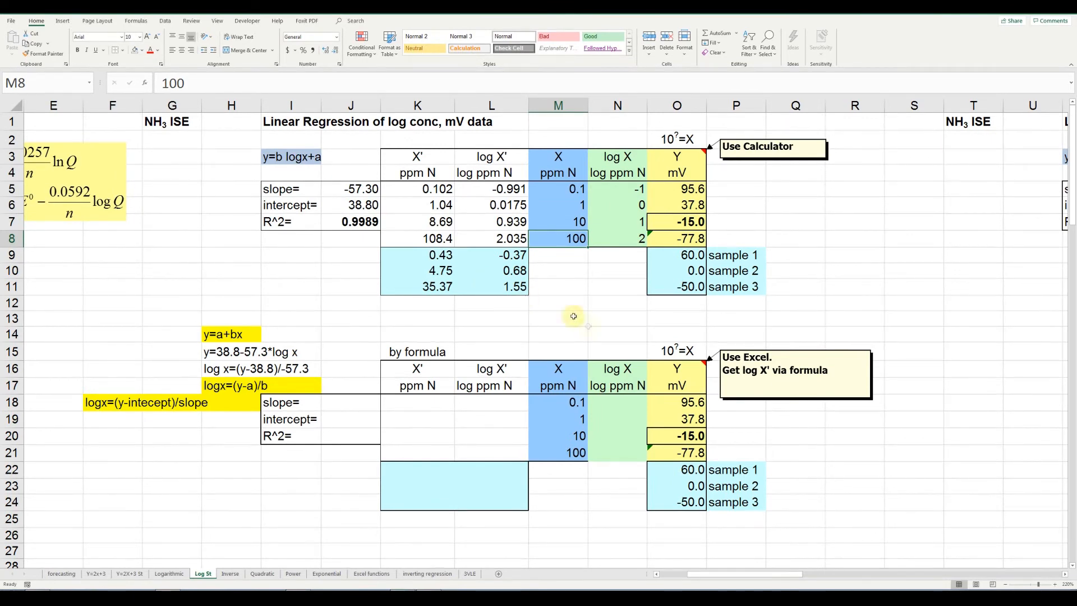
# Calculate log X in N18 with =LOG(M18) and fill the formula down through N21.
pyautogui.click(625, 402)
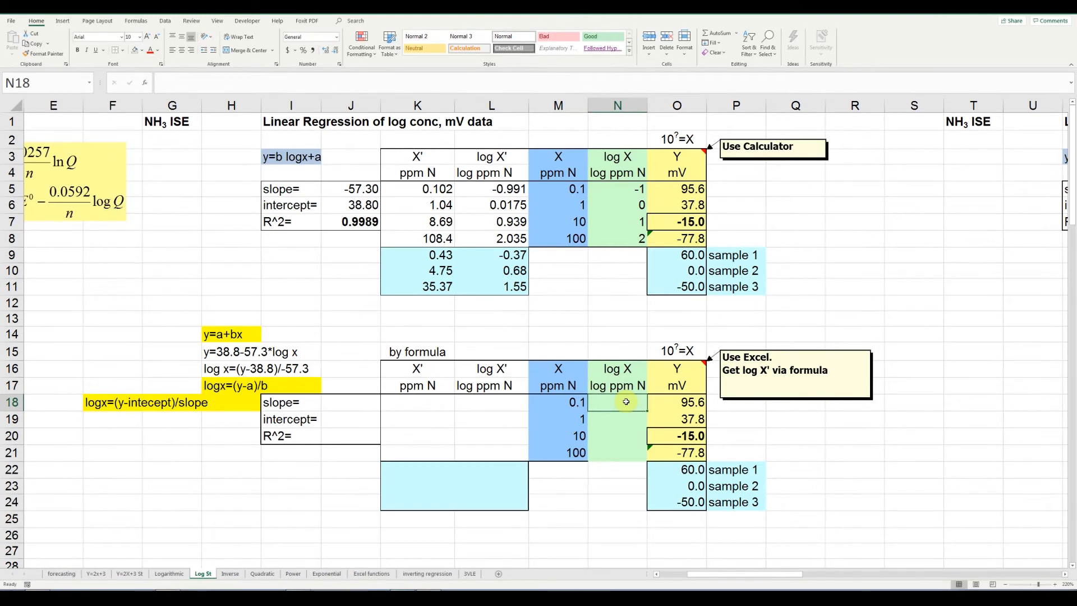
pyautogui.write('=')
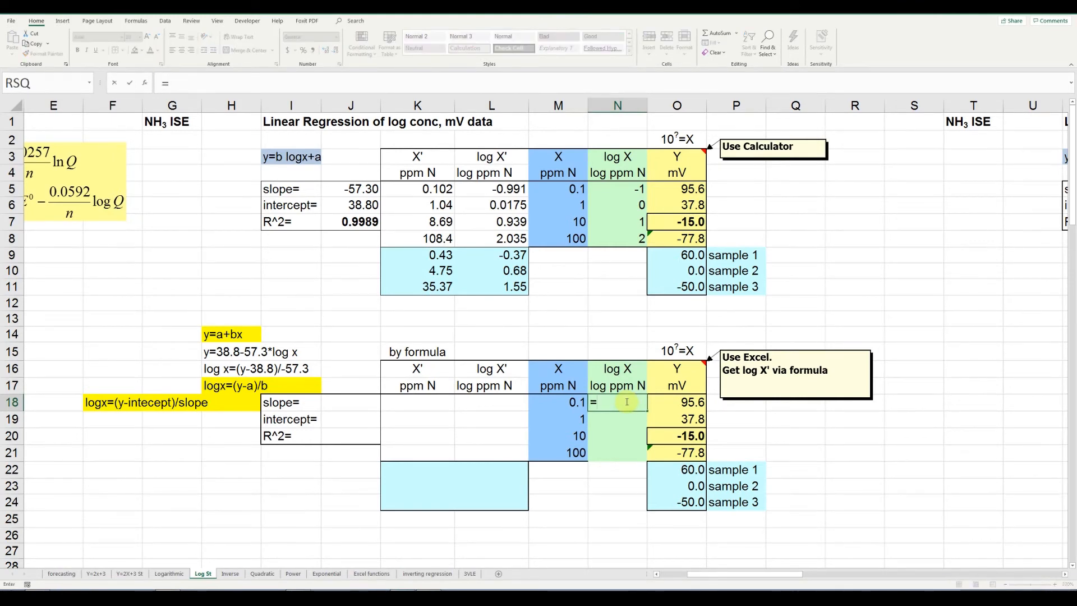
pyautogui.write('log')
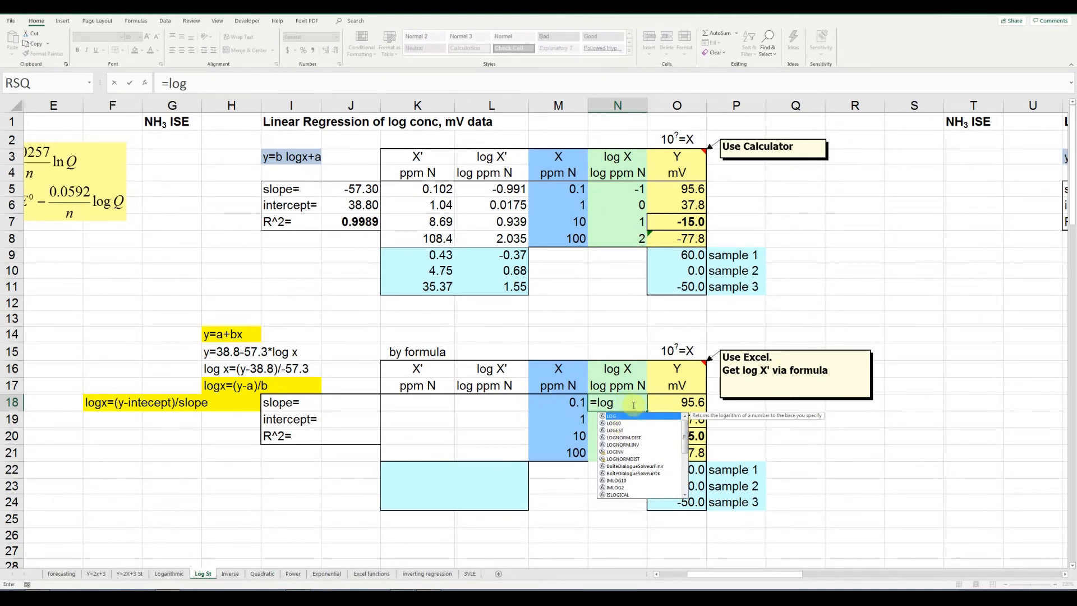
pyautogui.press('Tab')
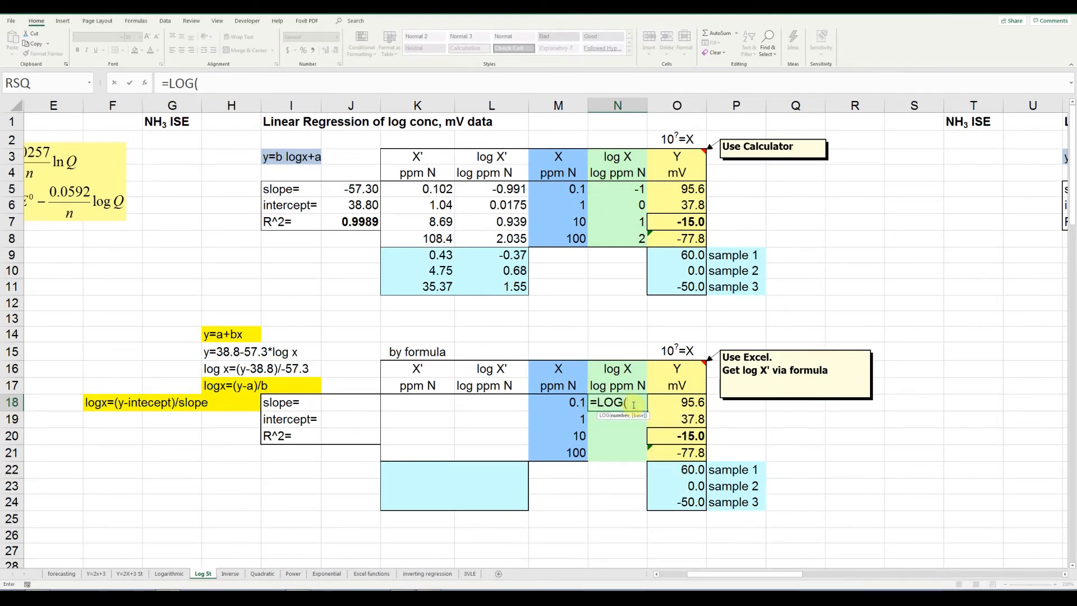
pyautogui.click(556, 399)
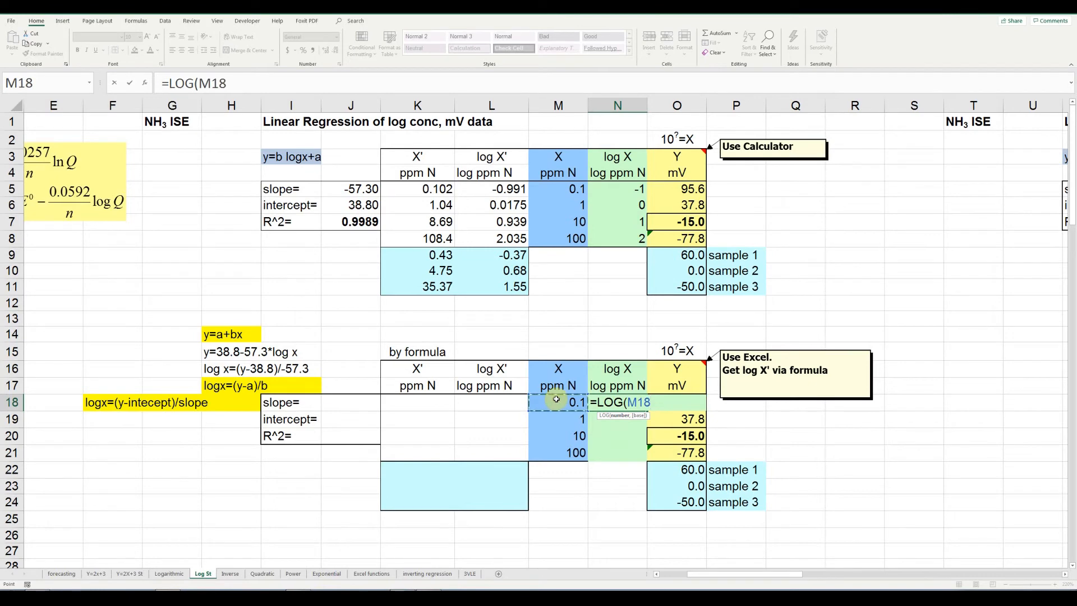
pyautogui.write(')')
pyautogui.press('Return')
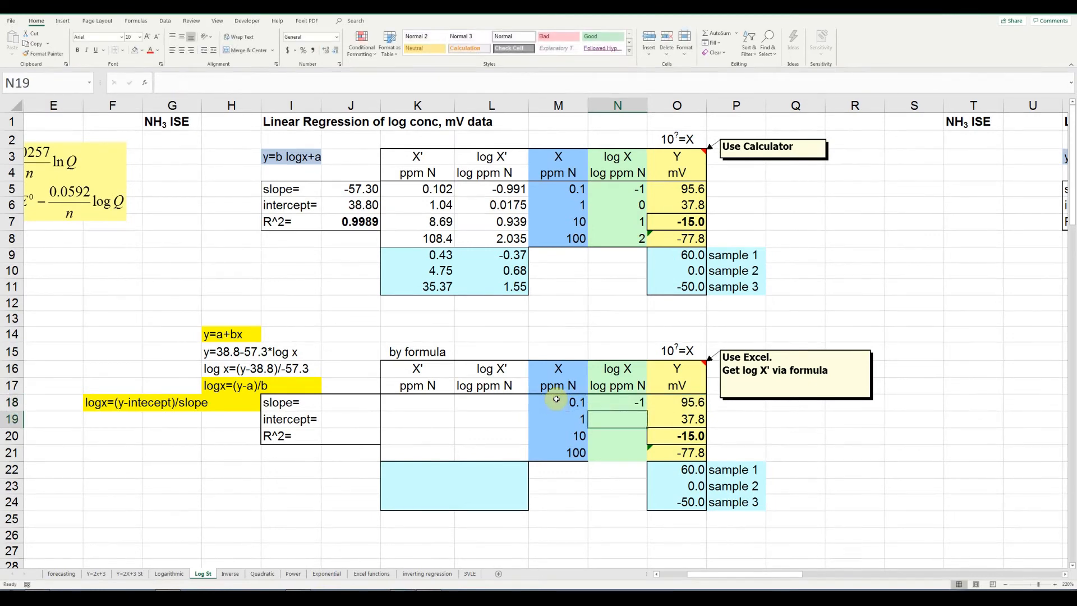
pyautogui.click(608, 402)
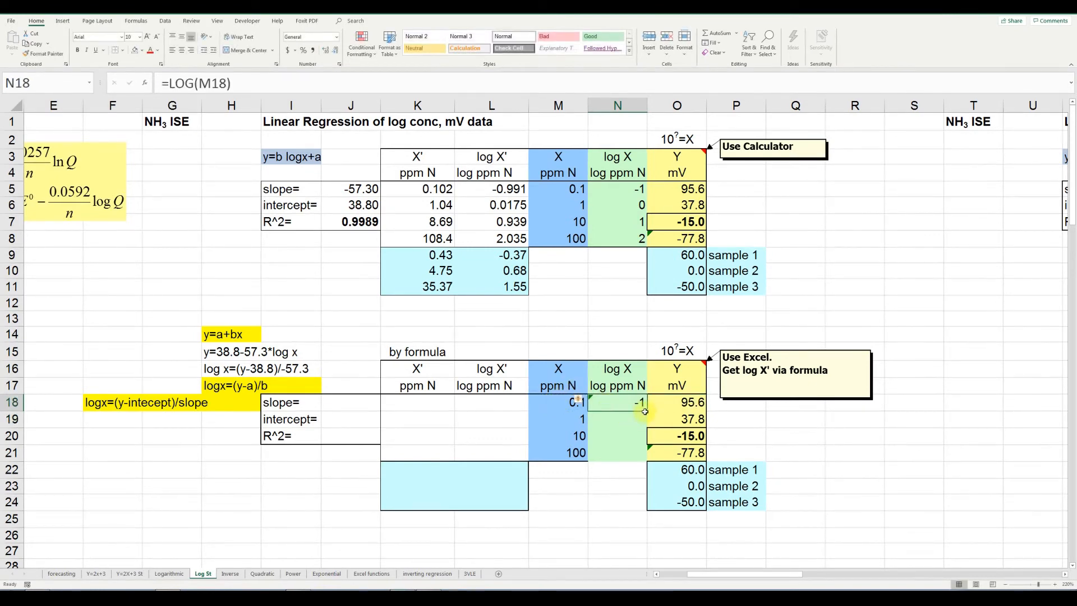
pyautogui.moveTo(647, 411); pyautogui.dragTo(644, 457)
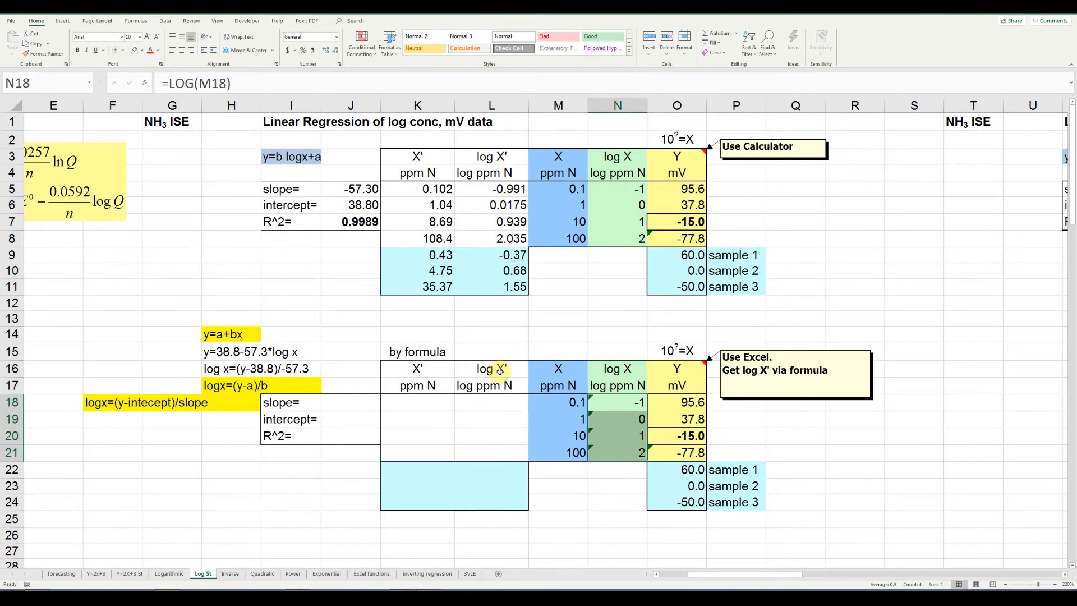
# Calculate the slope in J18 with SLOPE, using O18:O21 as known y's and N18:N21 as known x's.
pyautogui.click(348, 403)
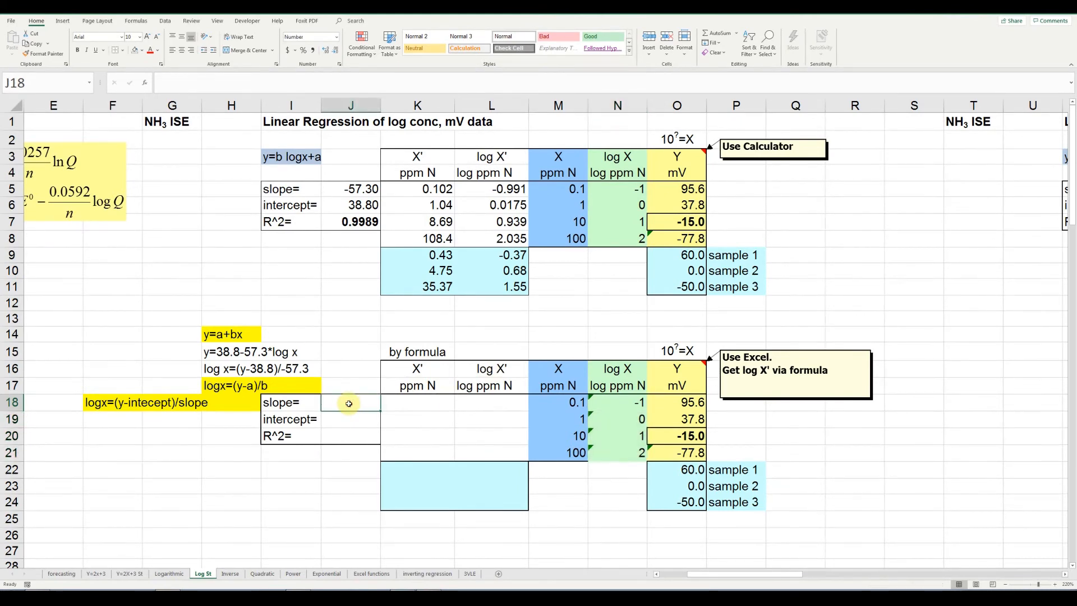
pyautogui.click(143, 84)
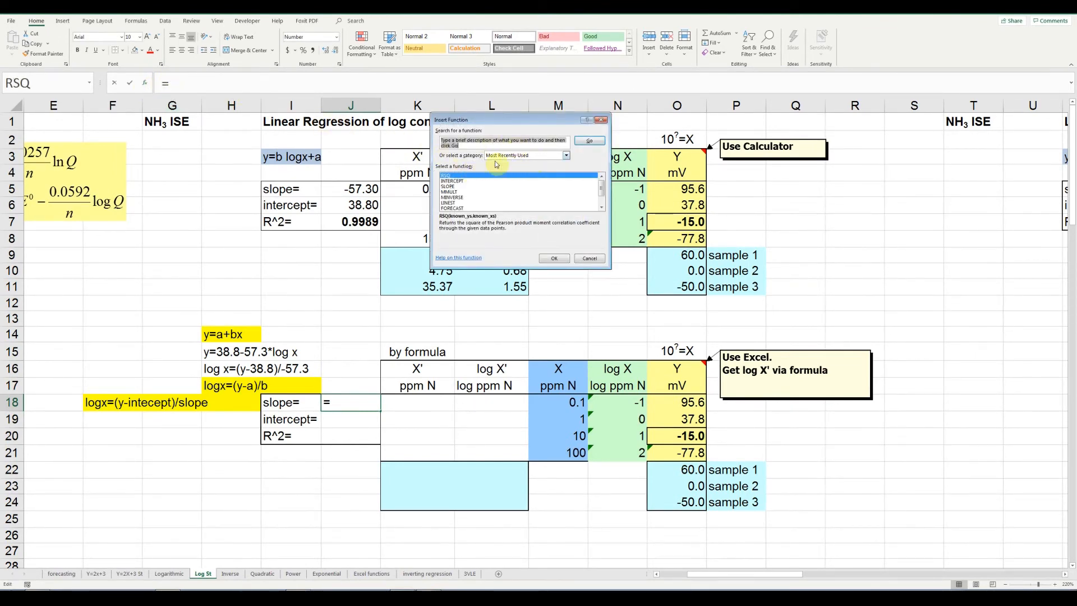
pyautogui.click(463, 187)
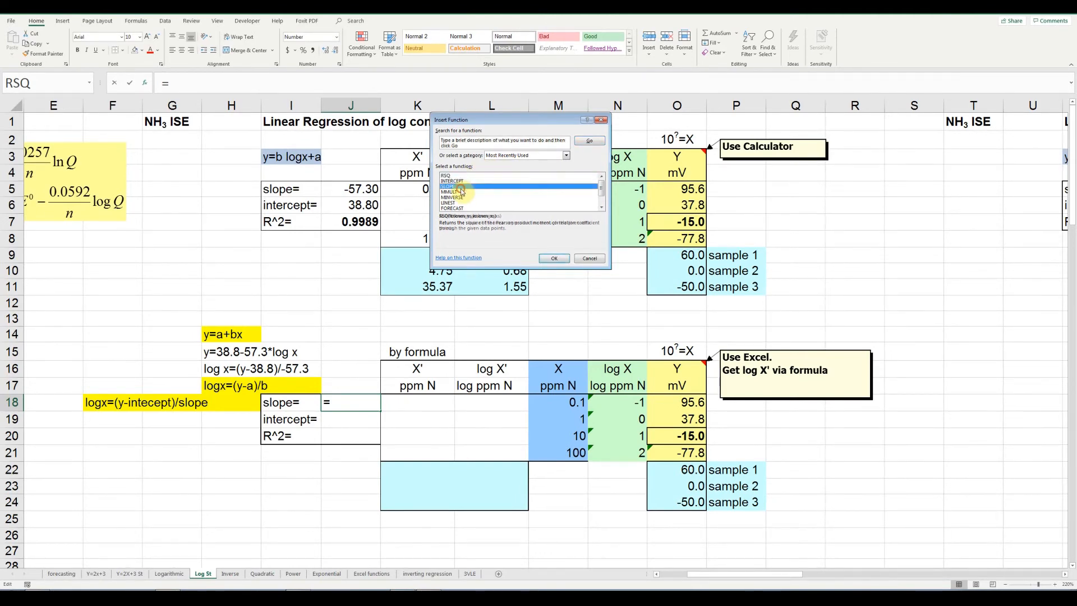
pyautogui.click(543, 257)
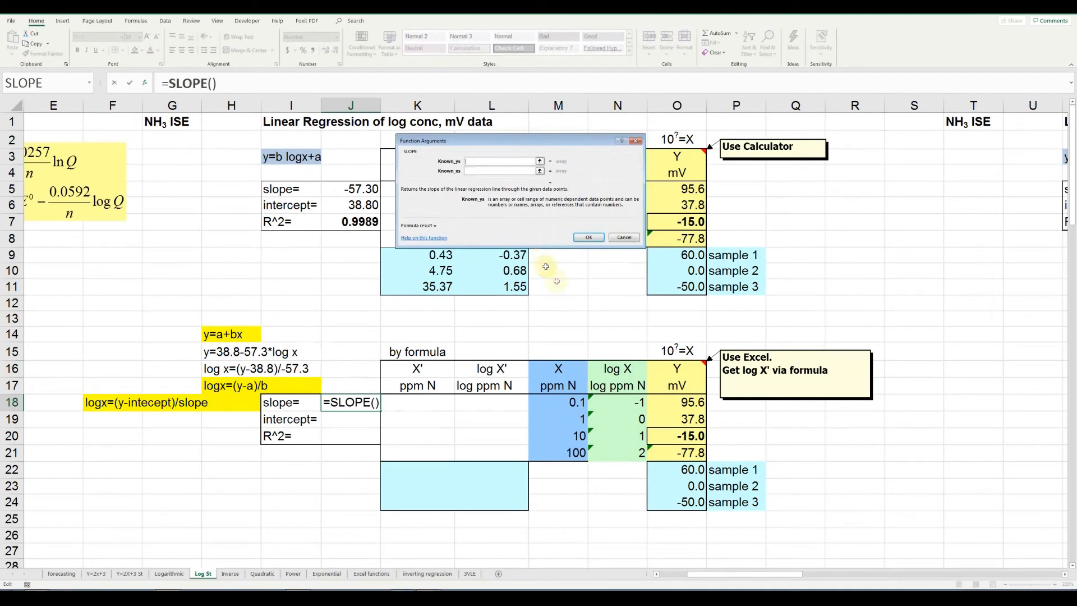
pyautogui.moveTo(675, 409); pyautogui.dragTo(677, 451)
pyautogui.click(482, 171)
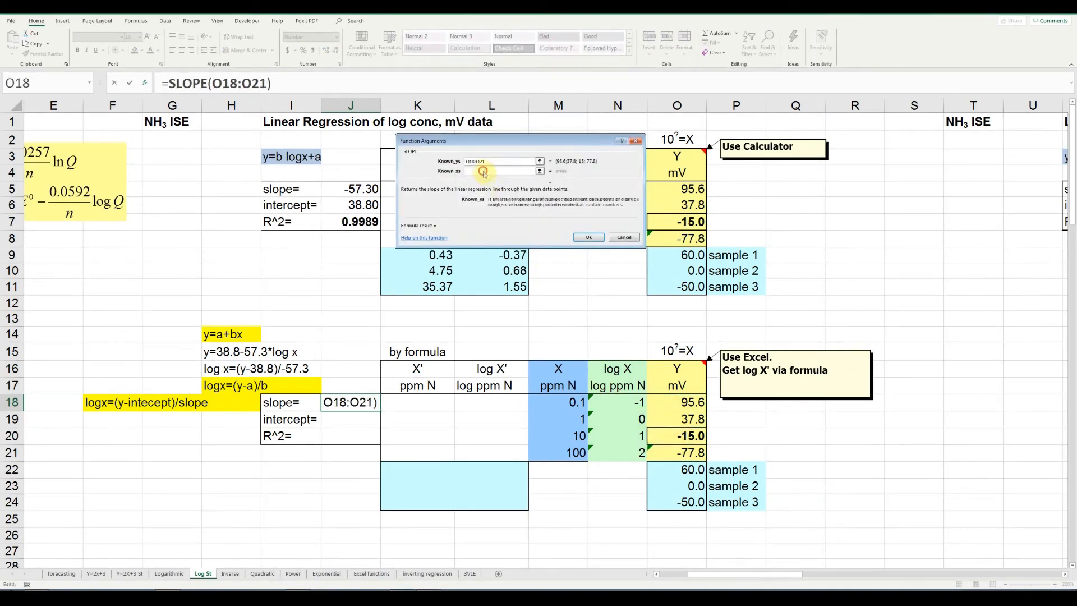
pyautogui.moveTo(640, 403); pyautogui.dragTo(638, 452)
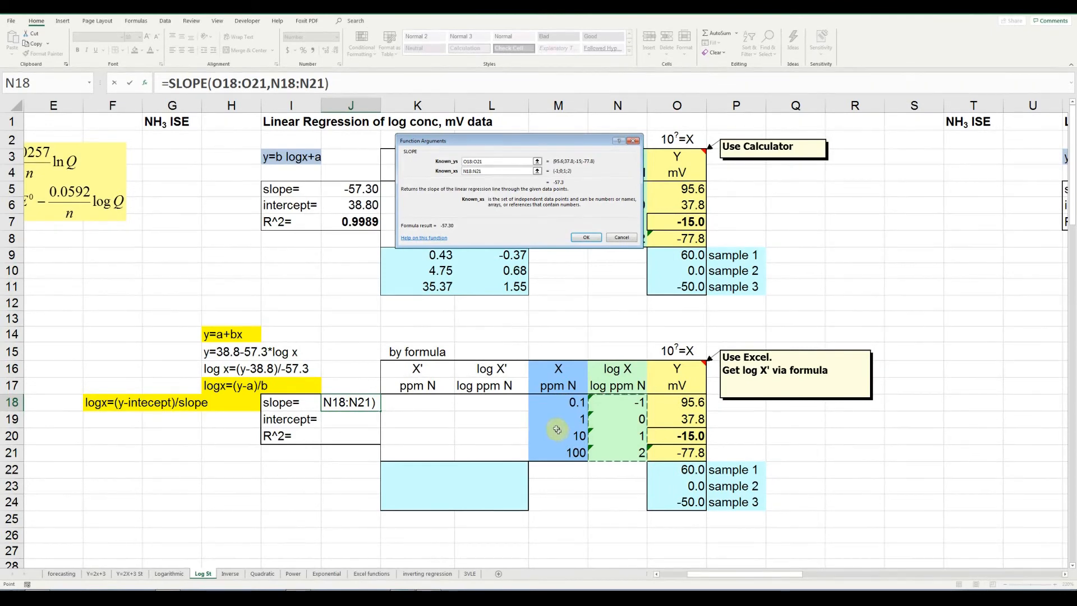
pyautogui.click(586, 237)
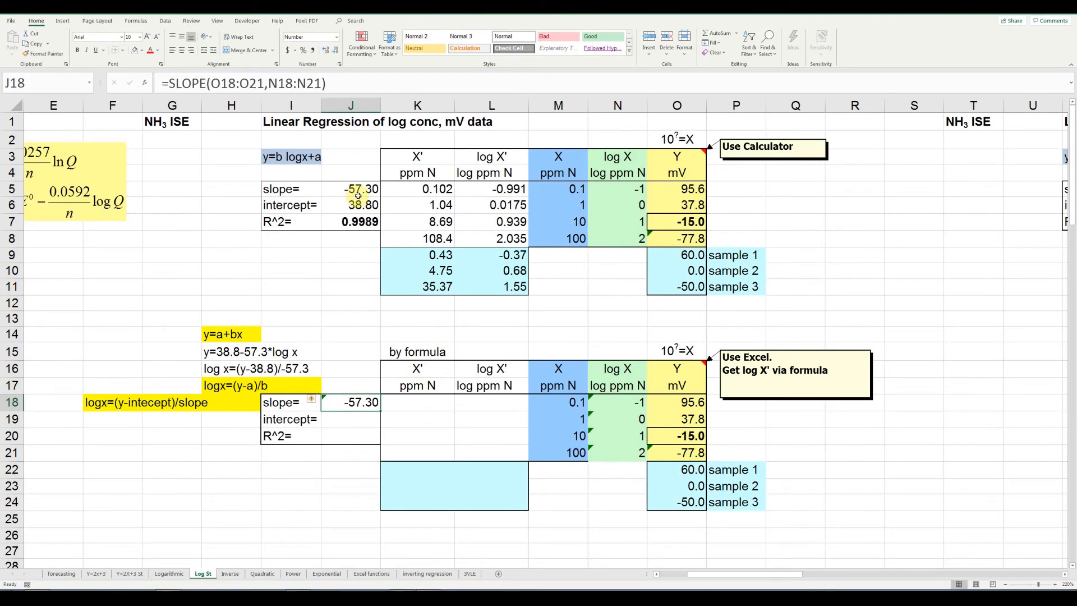
# Calculate the intercept in J19 with INTERCEPT, using O18:O21 as known y's and N18:N21 as known x's.
pyautogui.click(358, 425)
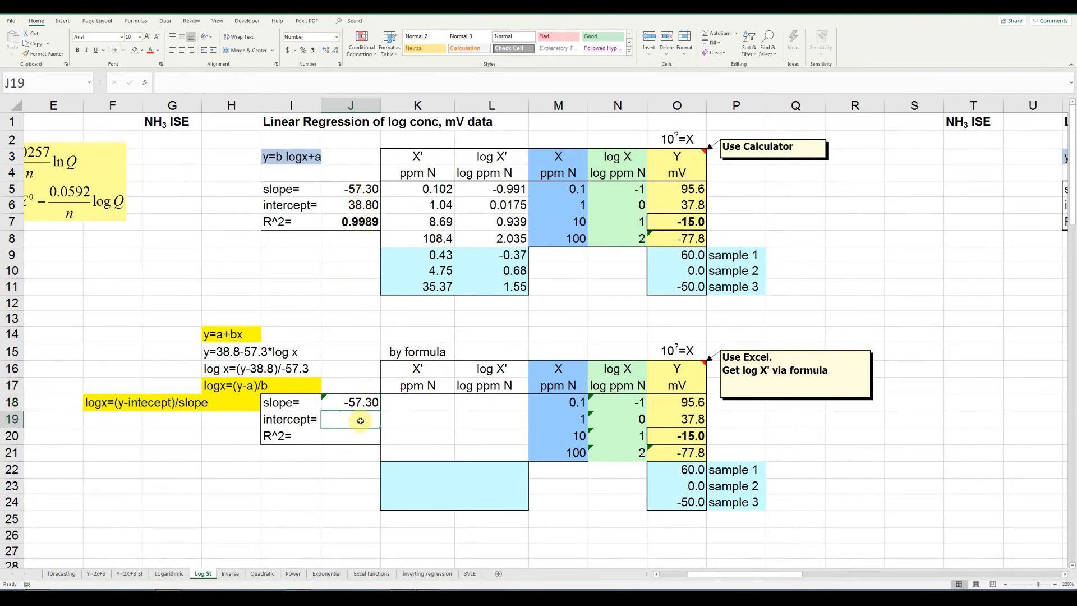
pyautogui.click(143, 83)
pyautogui.click(466, 186)
pyautogui.click(556, 258)
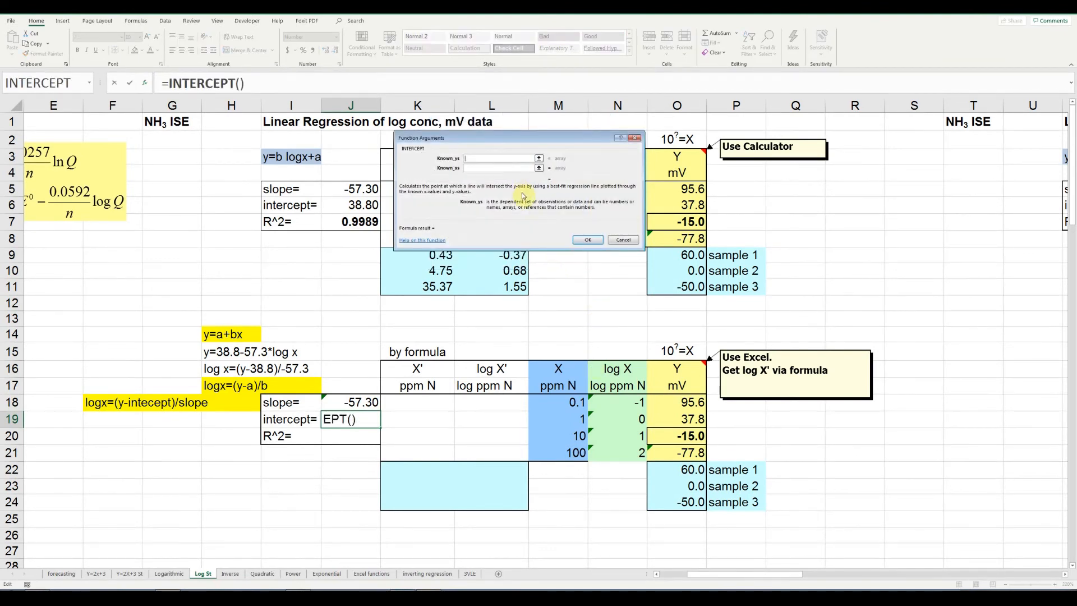
pyautogui.moveTo(673, 403); pyautogui.dragTo(677, 452)
pyautogui.click(470, 168)
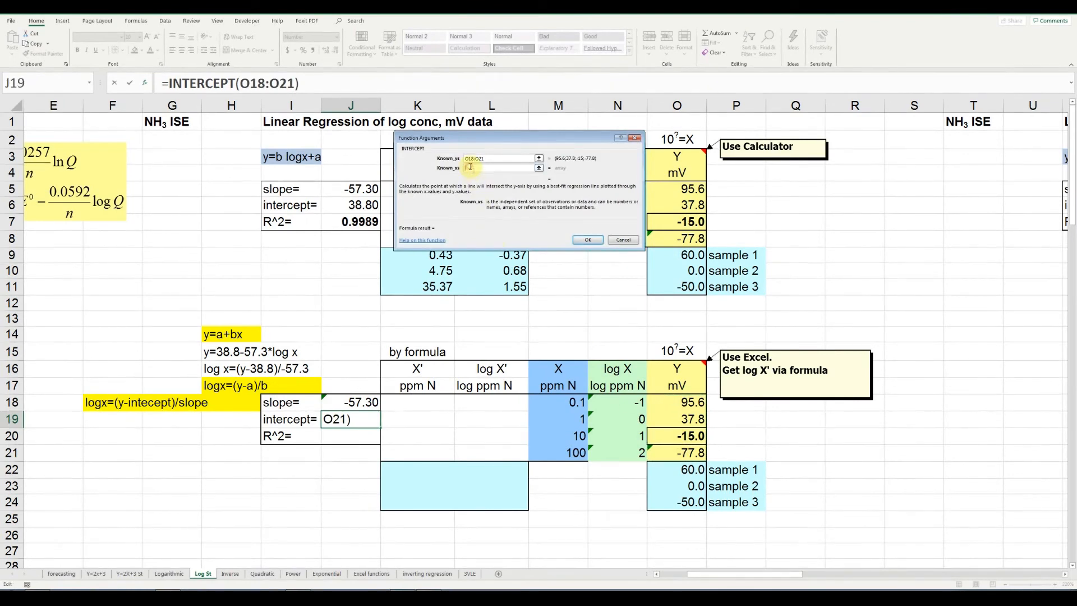
pyautogui.moveTo(619, 399); pyautogui.dragTo(635, 449)
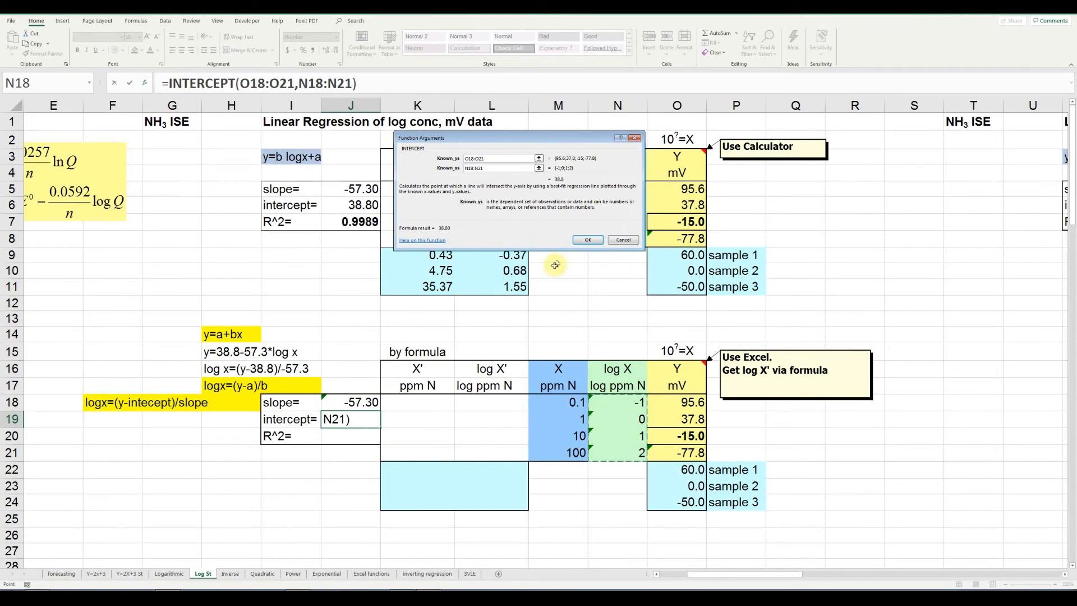
pyautogui.click(587, 239)
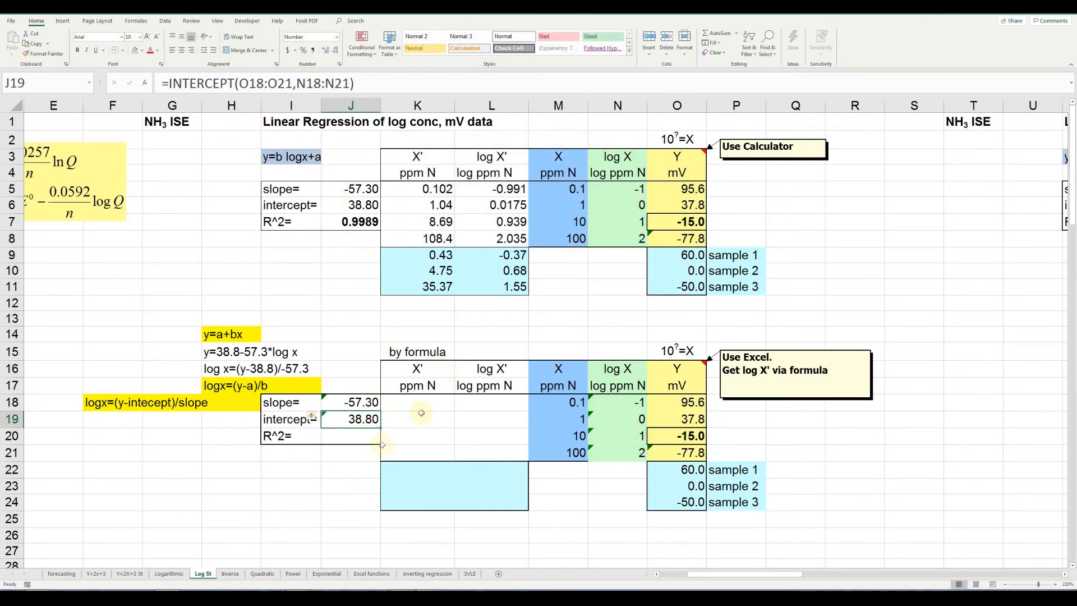
# Calculate R^2 in J20 with RSQ, using O18:O21 as known y's and N18:N21 as known x's.
pyautogui.click(363, 437)
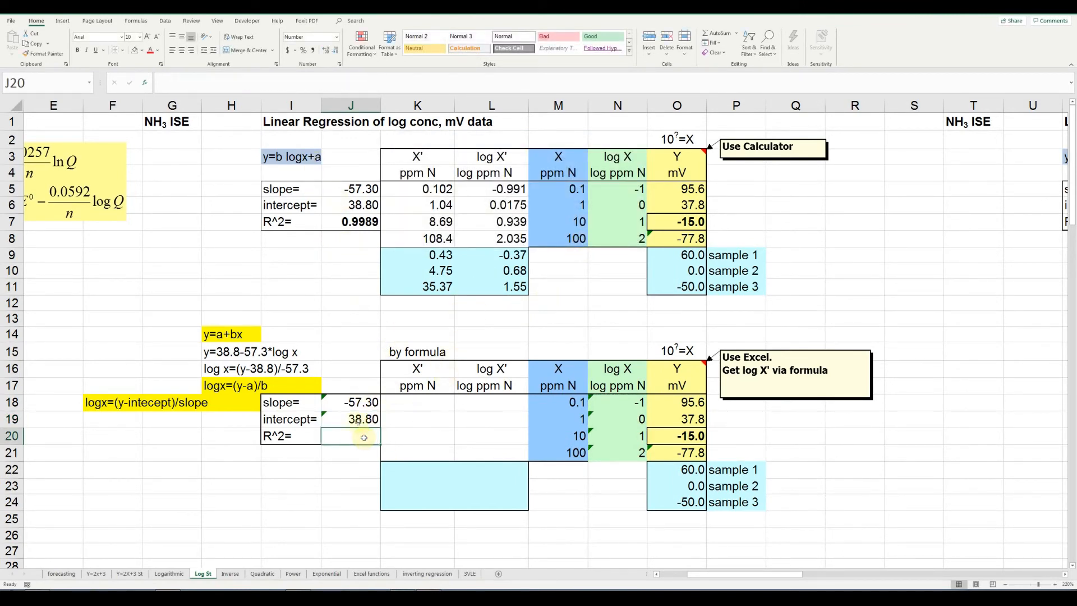
pyautogui.click(145, 83)
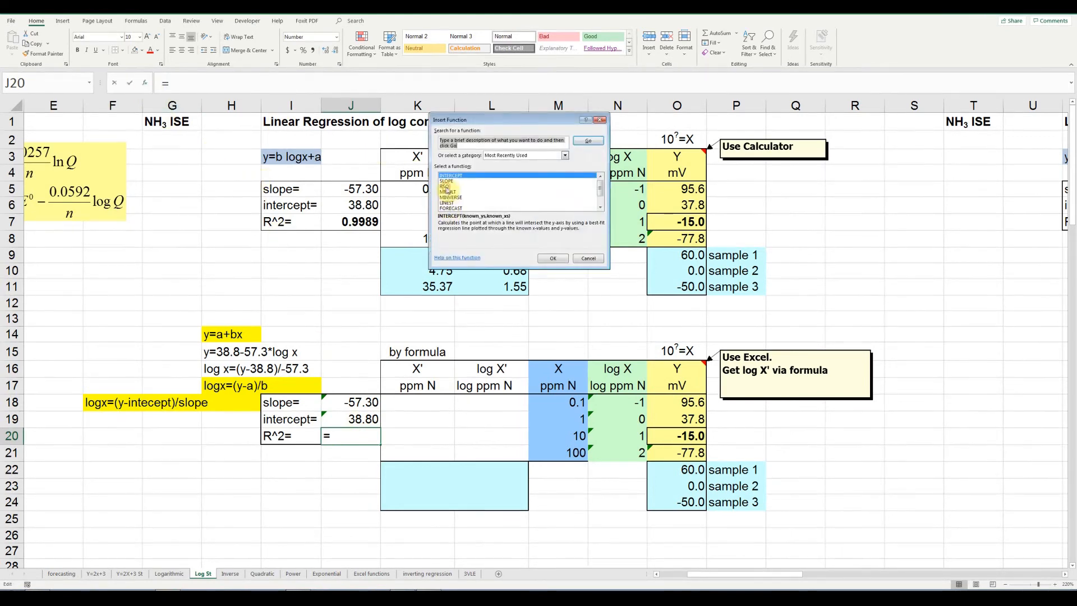
pyautogui.click(446, 186)
pyautogui.click(552, 259)
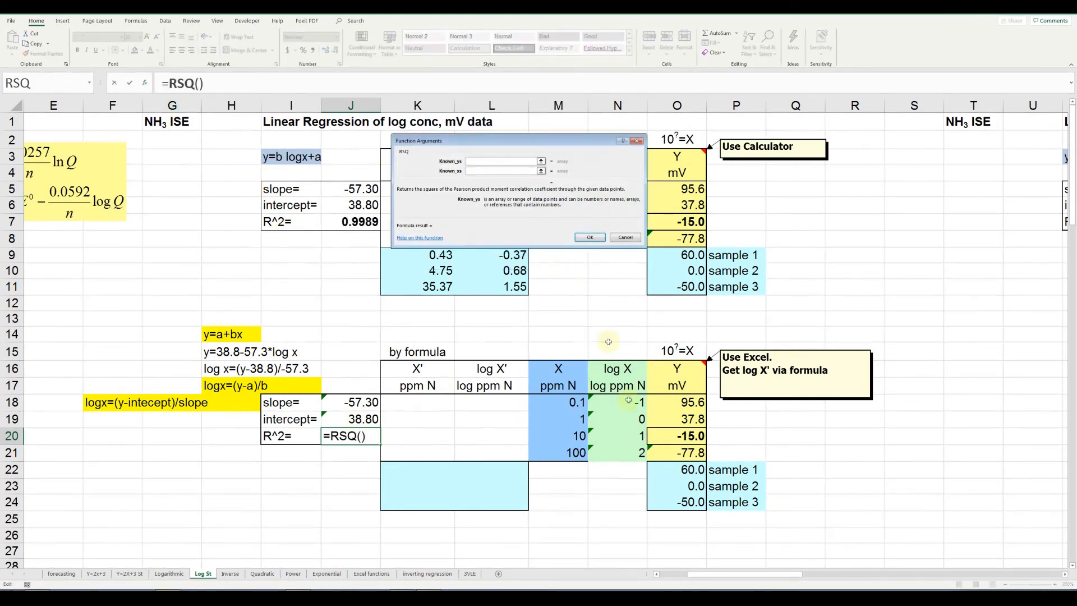
pyautogui.moveTo(662, 402); pyautogui.dragTo(667, 453)
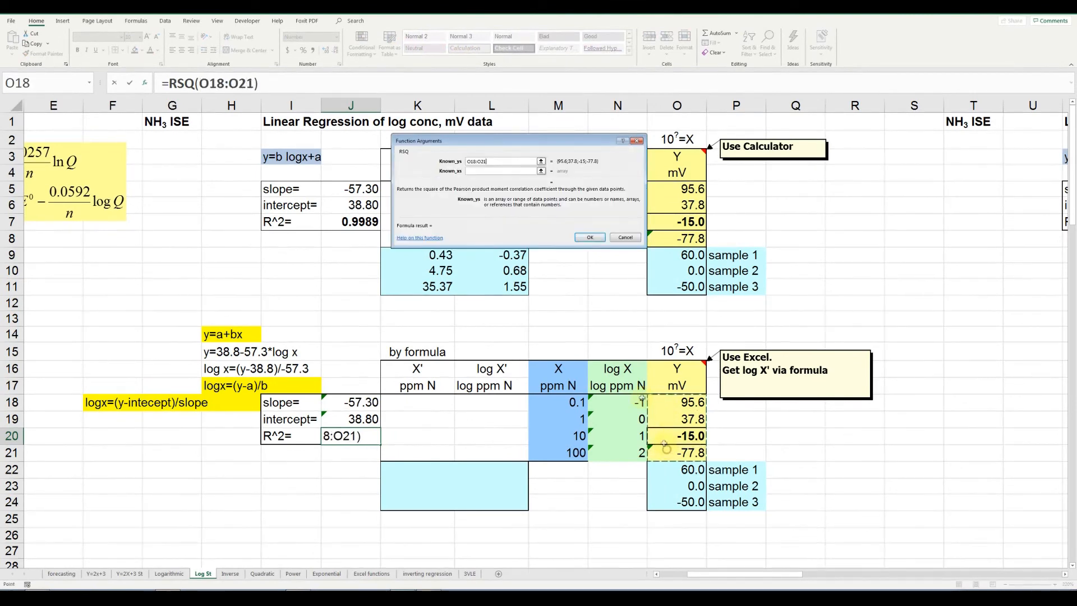
pyautogui.click(469, 172)
pyautogui.moveTo(619, 402); pyautogui.dragTo(621, 446)
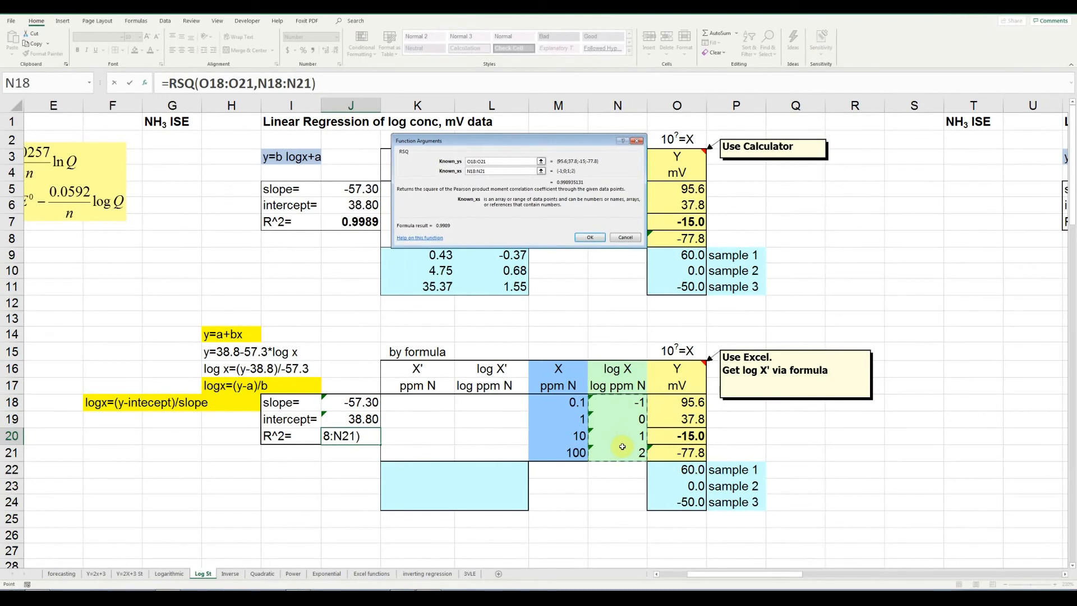
pyautogui.click(589, 237)
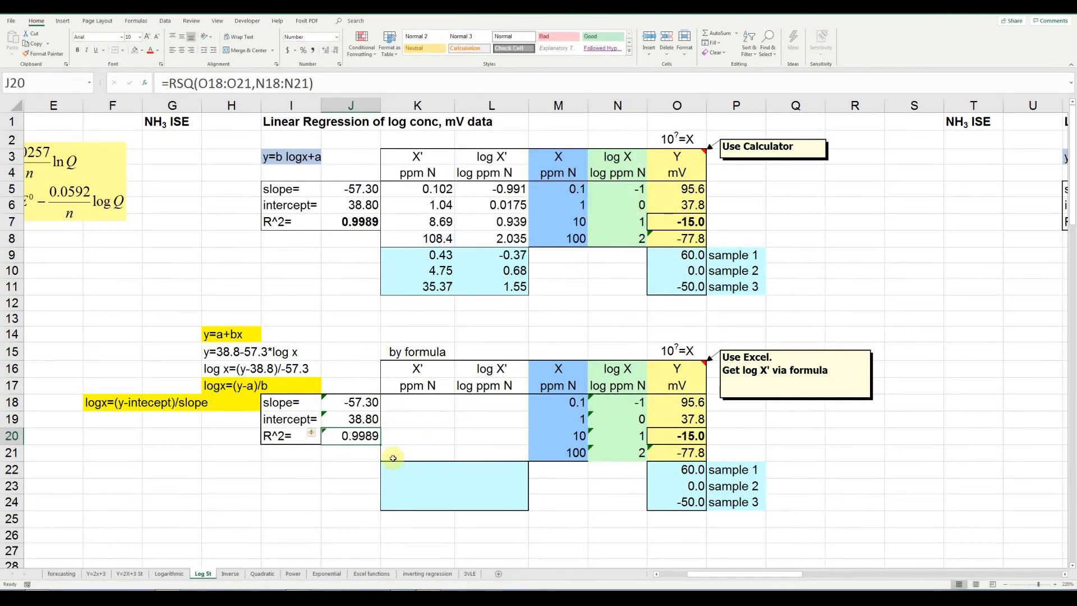
# Calculate log X' for the first standard in L18 with =(O18-$J$19)/$J$18.
pyautogui.click(493, 403)
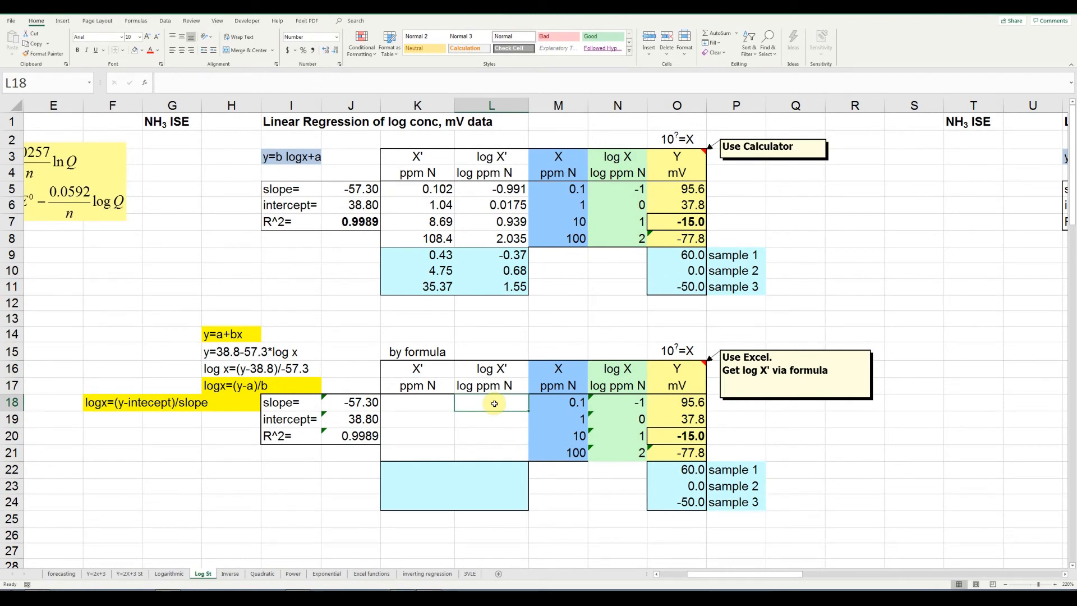
pyautogui.write('=(')
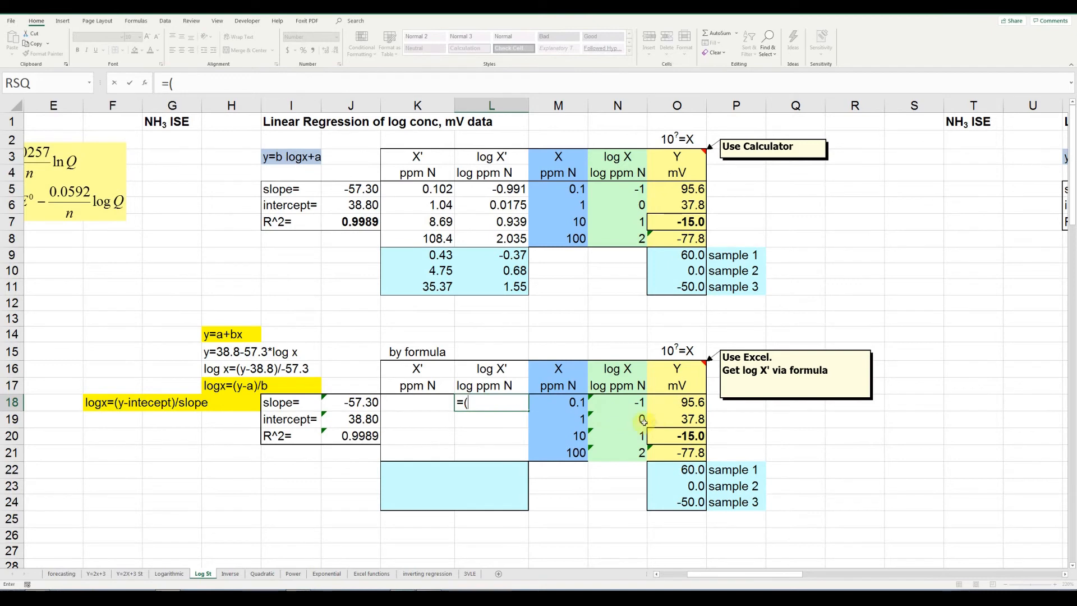
pyautogui.click(675, 403)
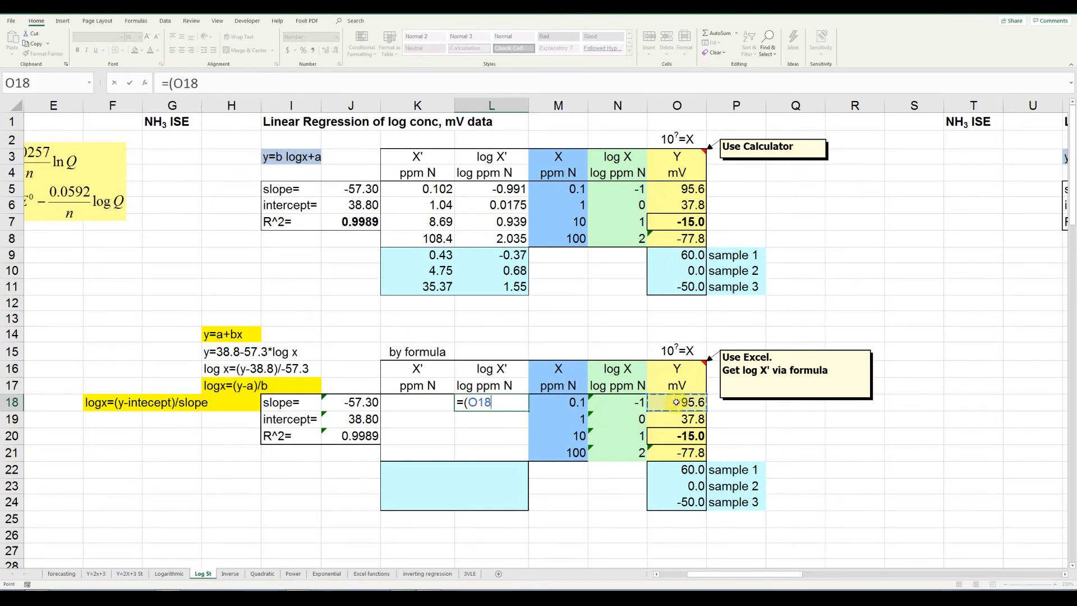
pyautogui.write('-')
pyautogui.click(373, 418)
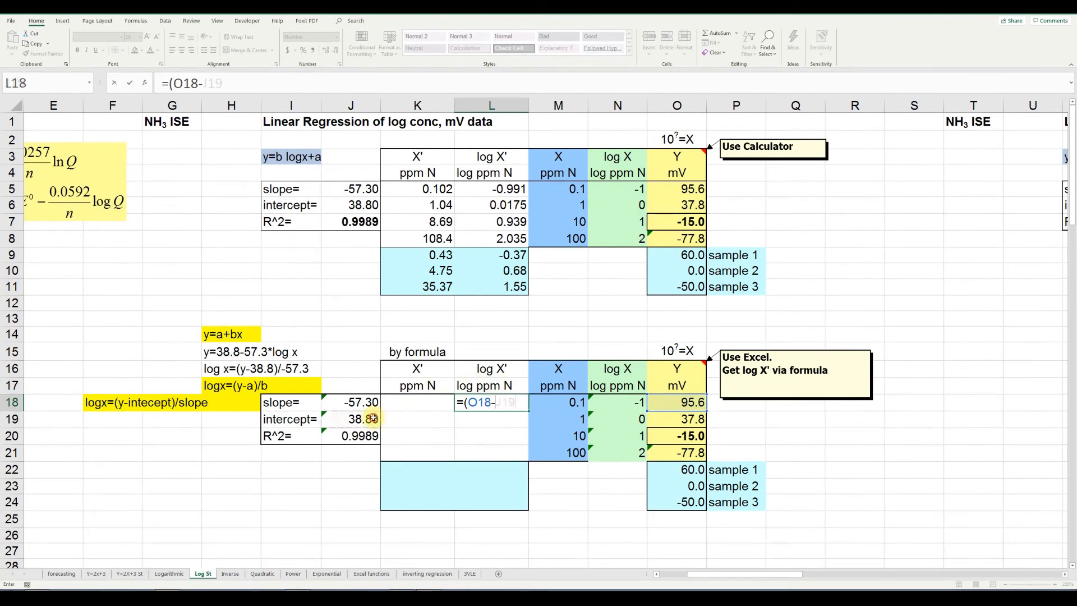
pyautogui.press('F4')
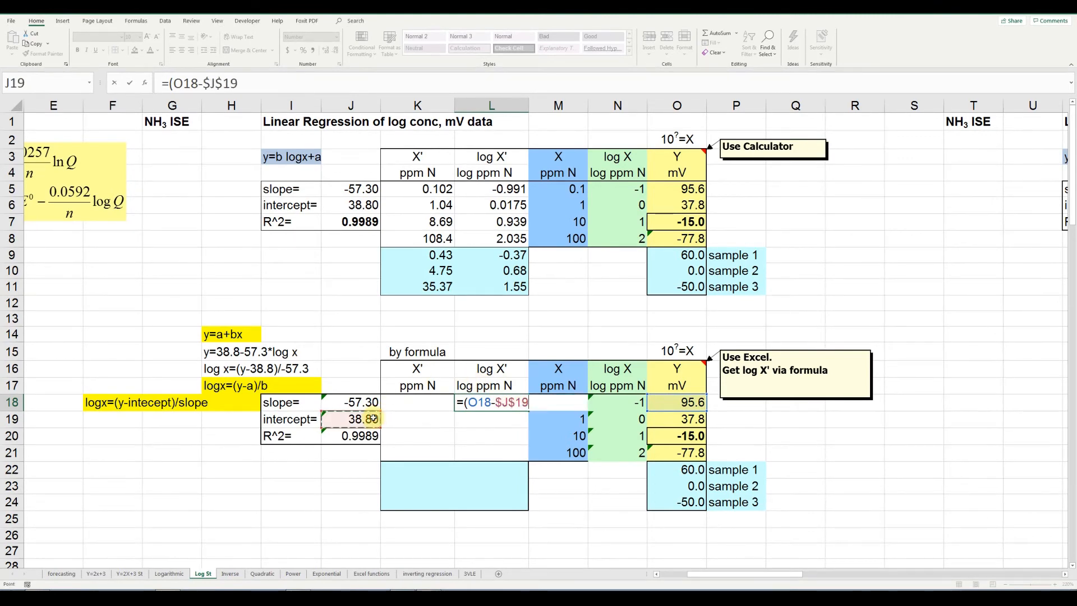
pyautogui.write(')/')
pyautogui.click(366, 402)
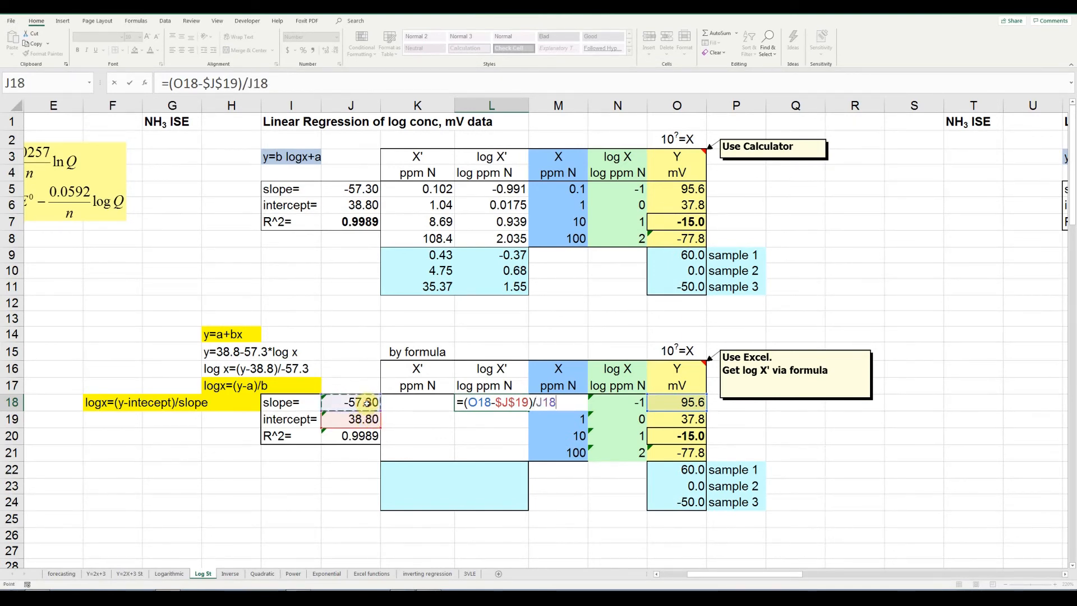
pyautogui.press('F4')
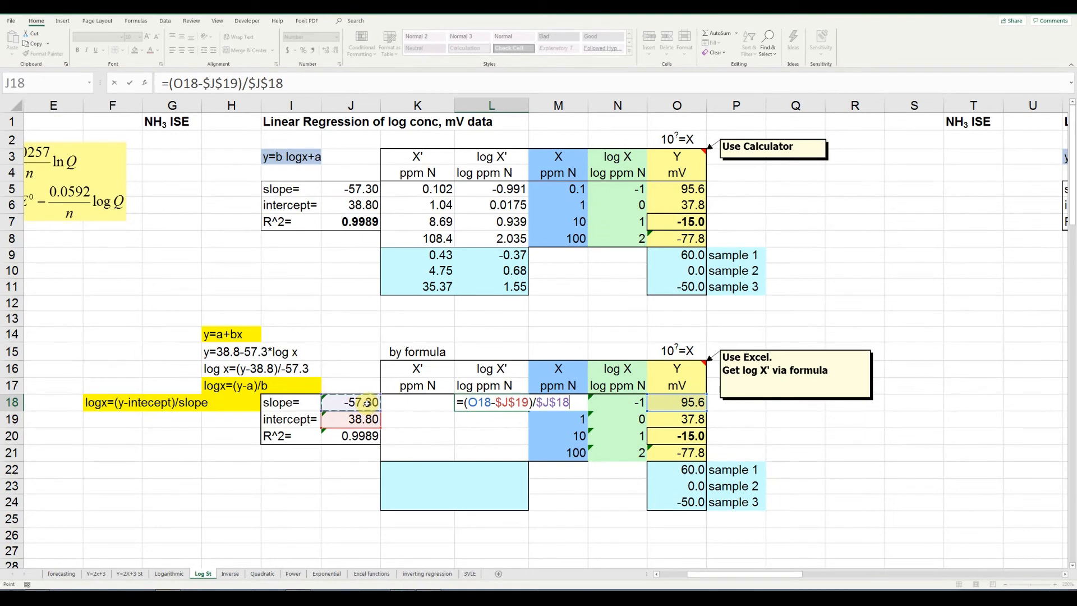
pyautogui.press('Return')
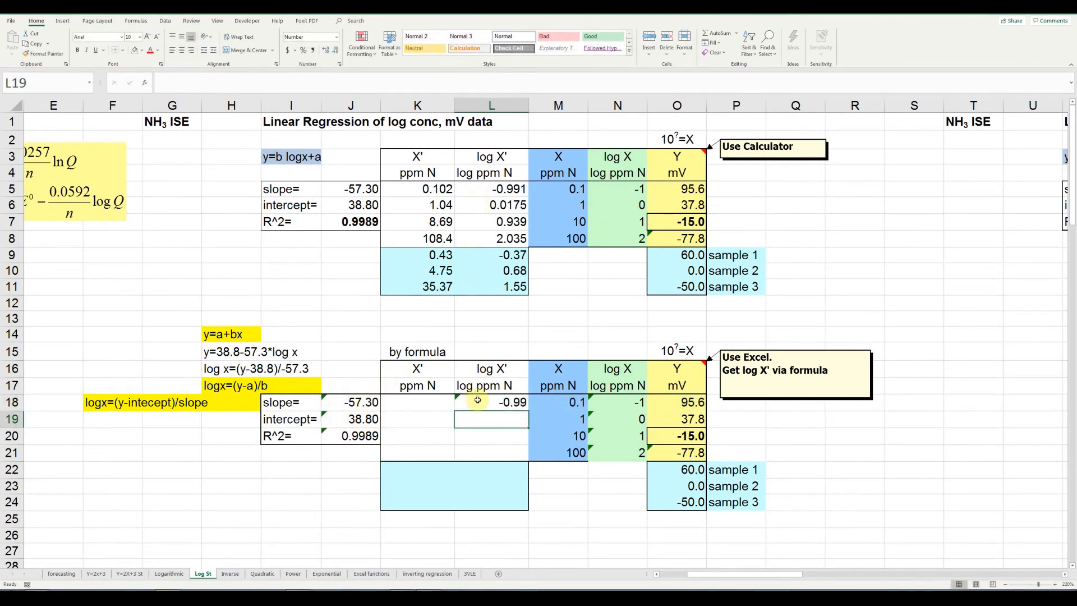
# Calculate X' in K18 with =10^L18 and fill the formulas in K18:L18 down through row 24.
pyautogui.click(430, 403)
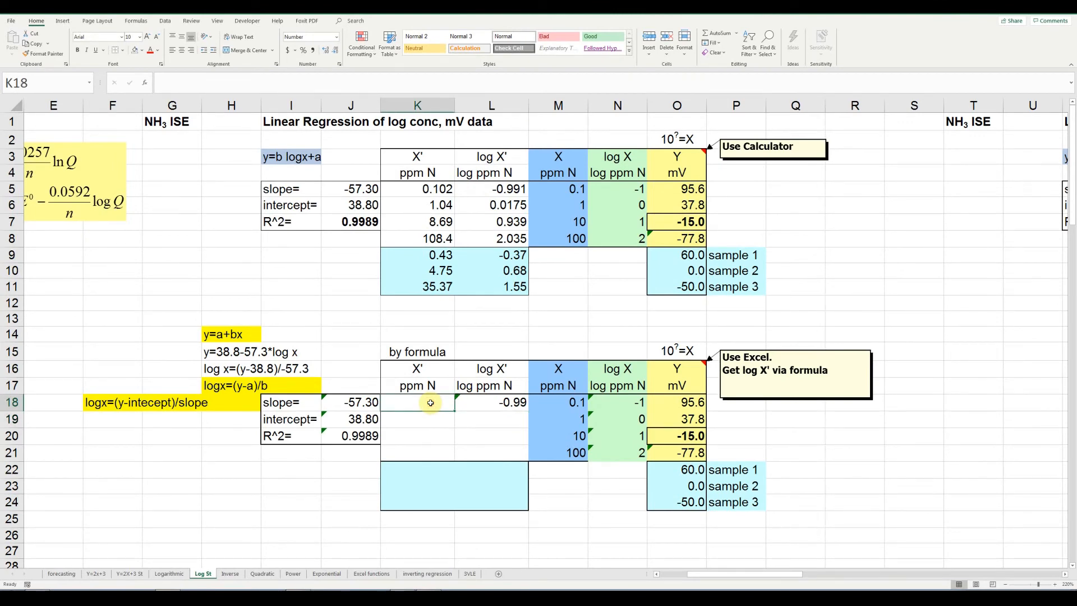
pyautogui.write('=10^')
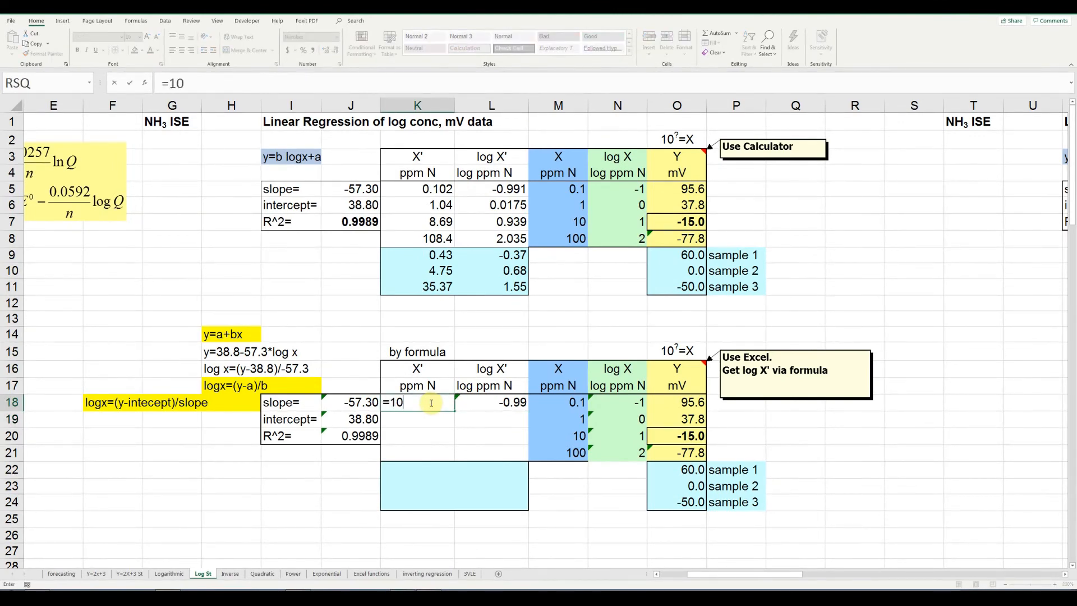
pyautogui.click(470, 406)
pyautogui.press('Return')
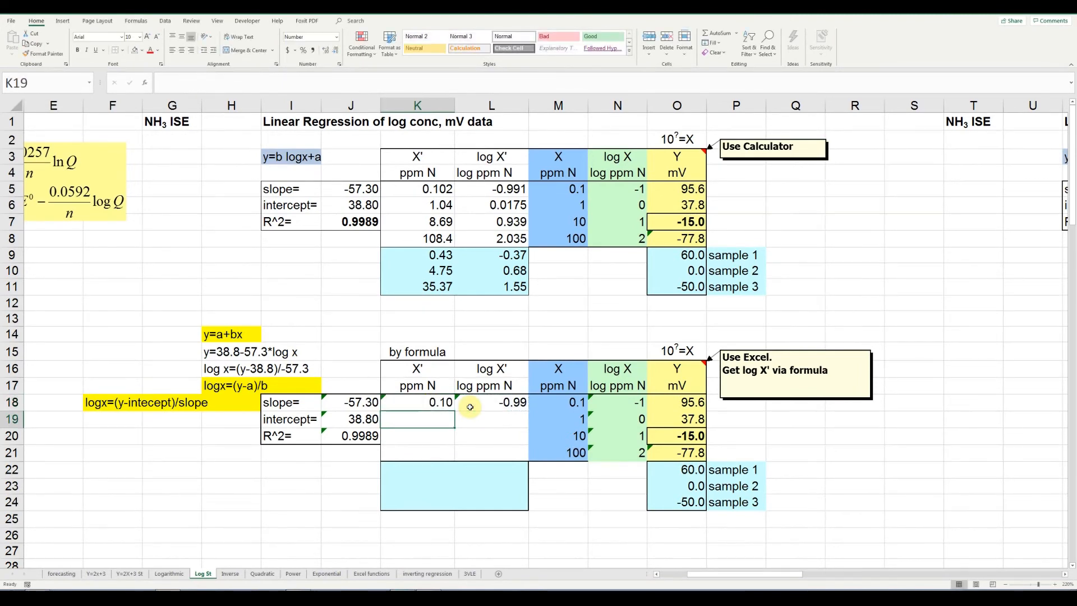
pyautogui.moveTo(447, 411)
pyautogui.mouseDown()
pyautogui.moveTo(480, 410)
pyautogui.moveTo(539, 471)
pyautogui.moveTo(541, 504)
pyautogui.mouseUp()
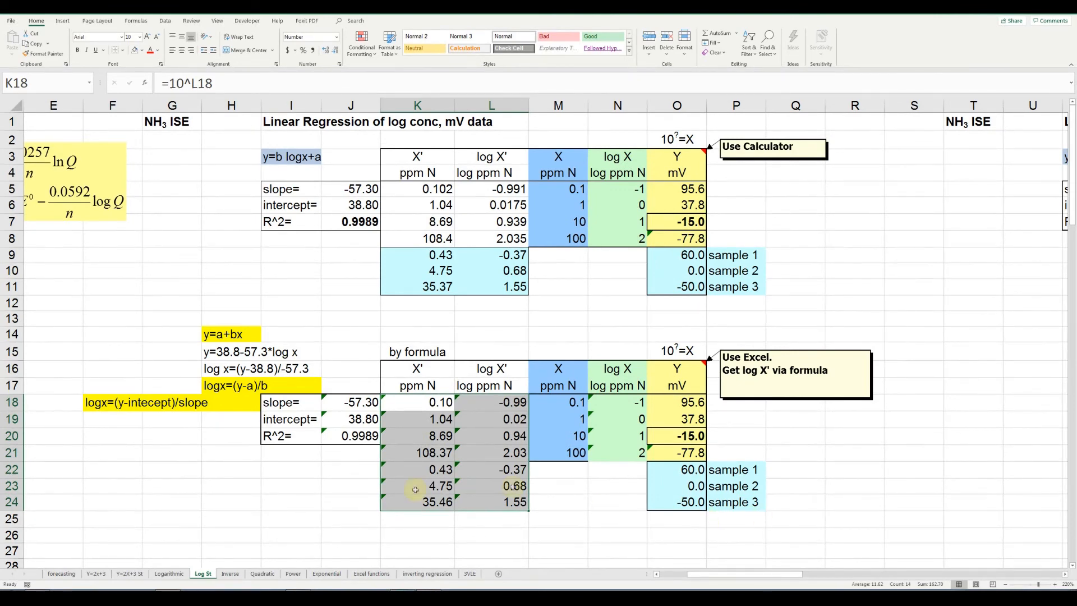
# Review the ln x regression exercise in the Word handout and return to the ln regression tables on Excel's Log St sheet.
pyautogui.click(300, 594)
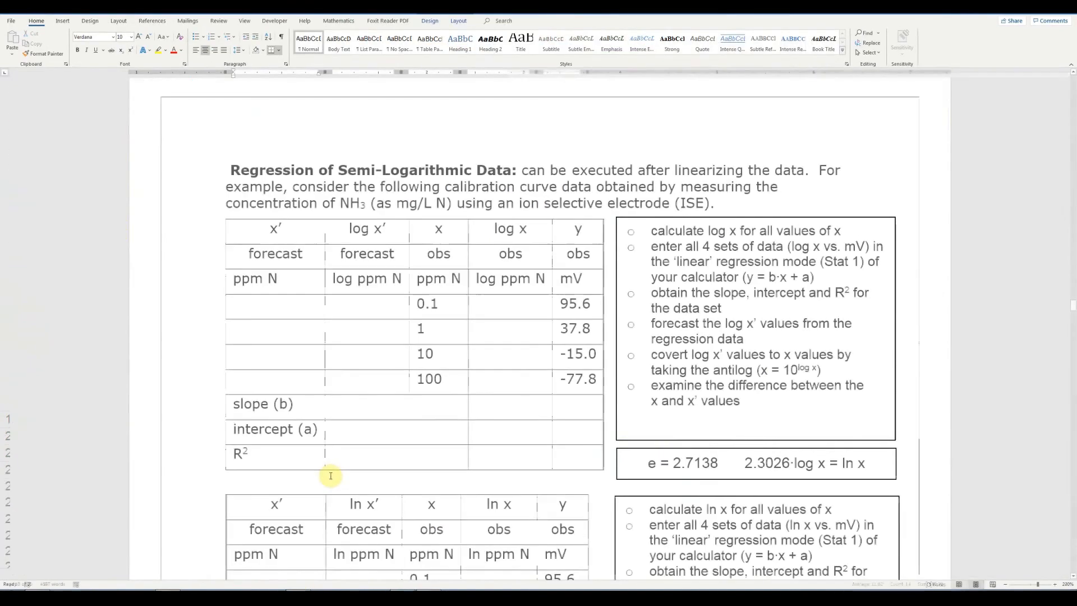
pyautogui.scroll(-4, 356, 455)
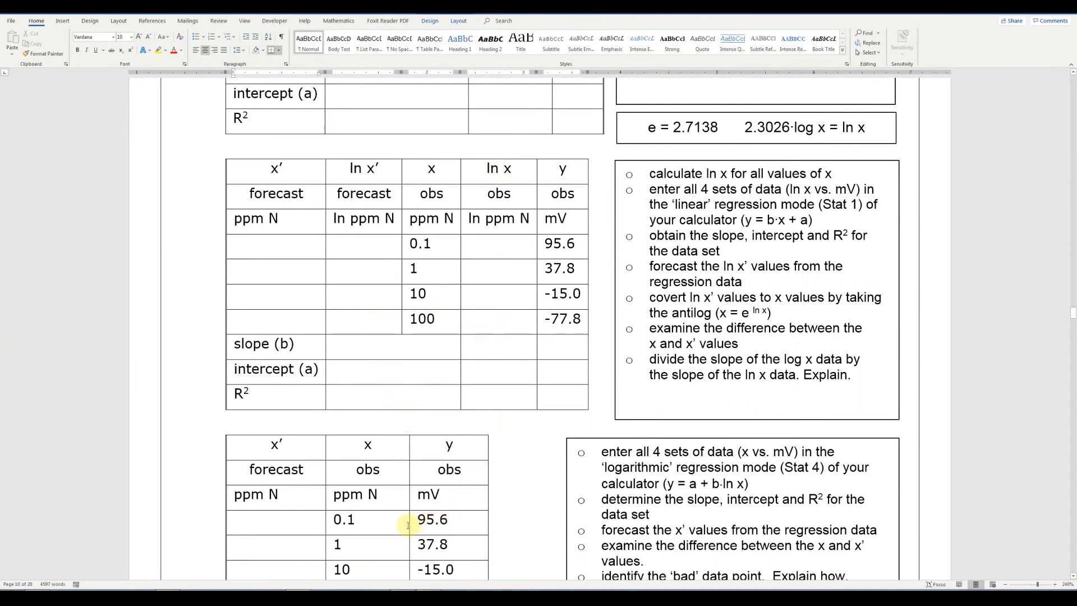
pyautogui.click(168, 596)
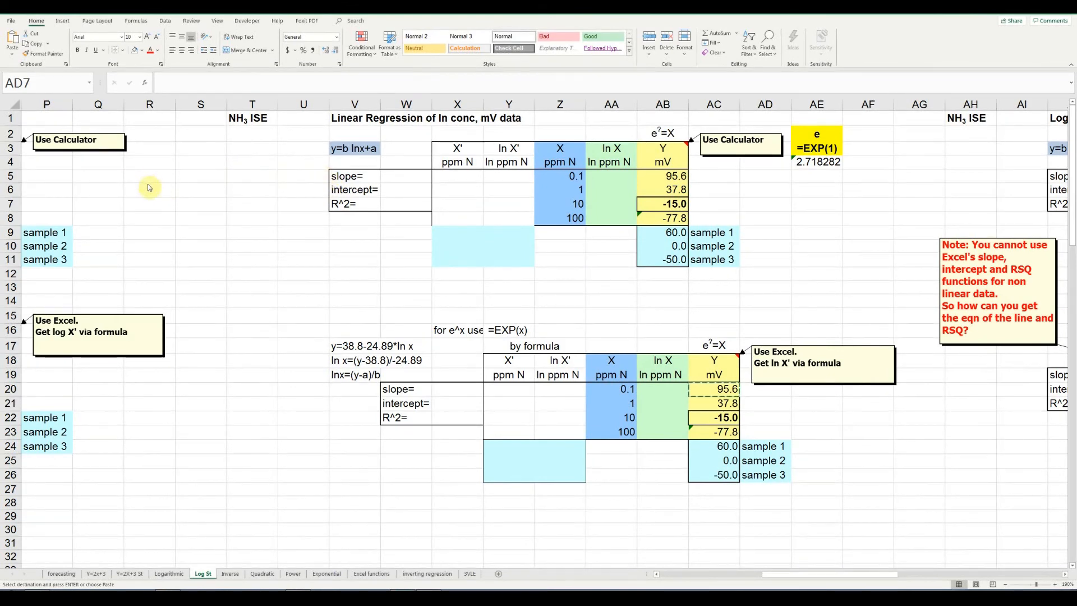
pyautogui.moveTo(775, 573)
pyautogui.mouseDown()
pyautogui.moveTo(666, 575)
pyautogui.moveTo(758, 575)
pyautogui.mouseUp()
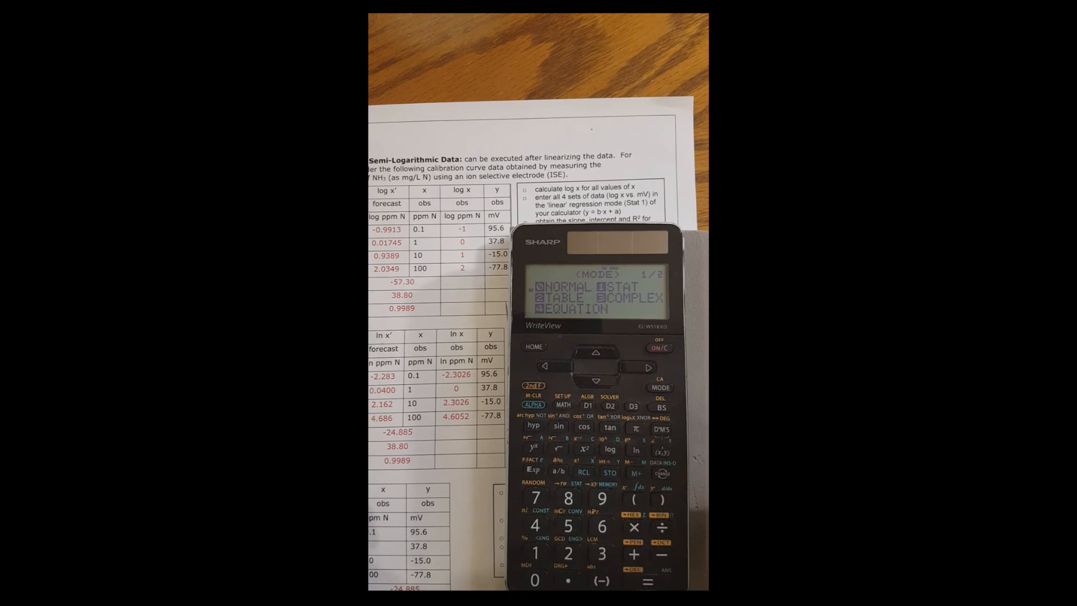
pyautogui.press('1')
pyautogui.press('1')
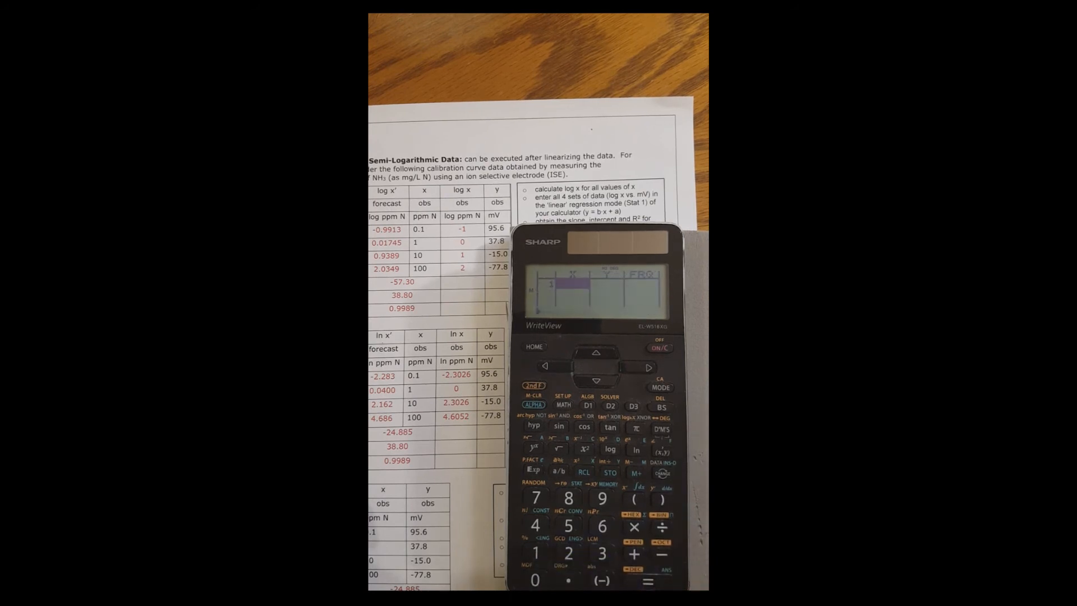
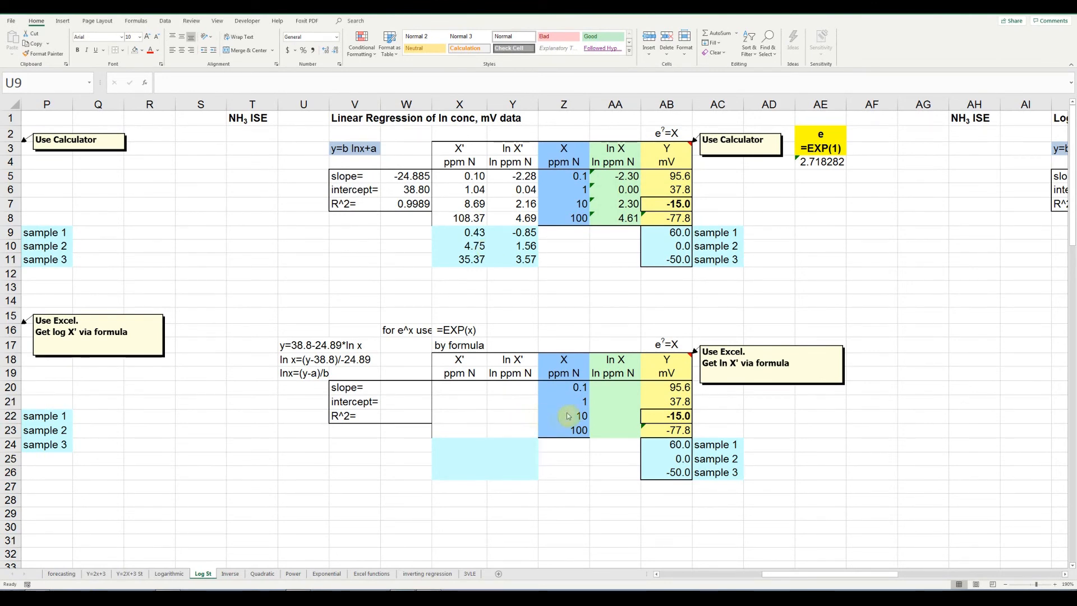
# Calculate ln X in AA20 with =LN(Z20) and fill the formula down through AA23.
pyautogui.click(615, 391)
pyautogui.click(620, 387)
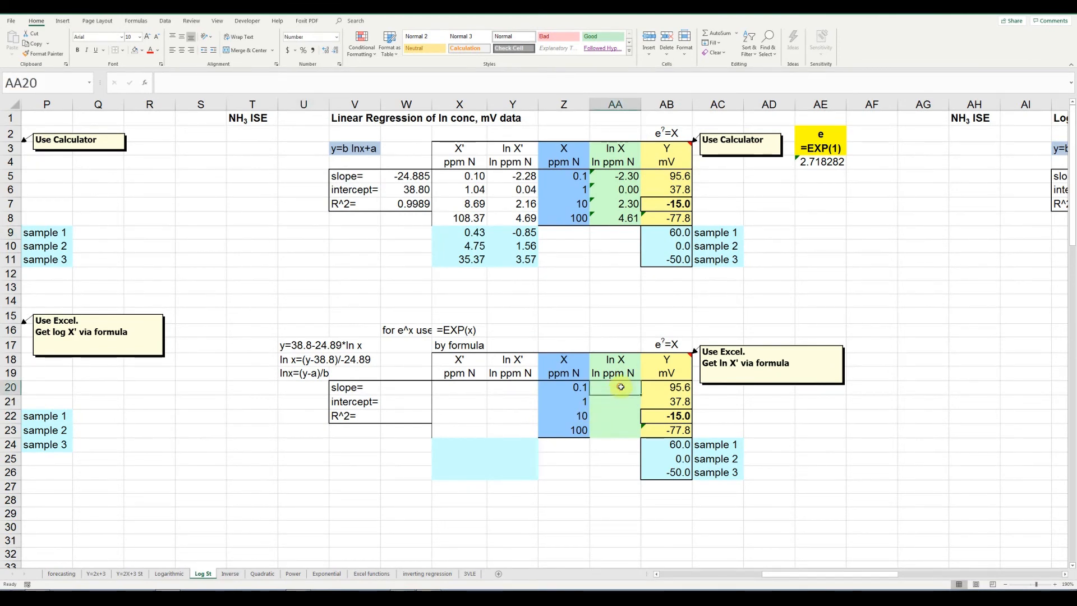
pyautogui.write('=ln')
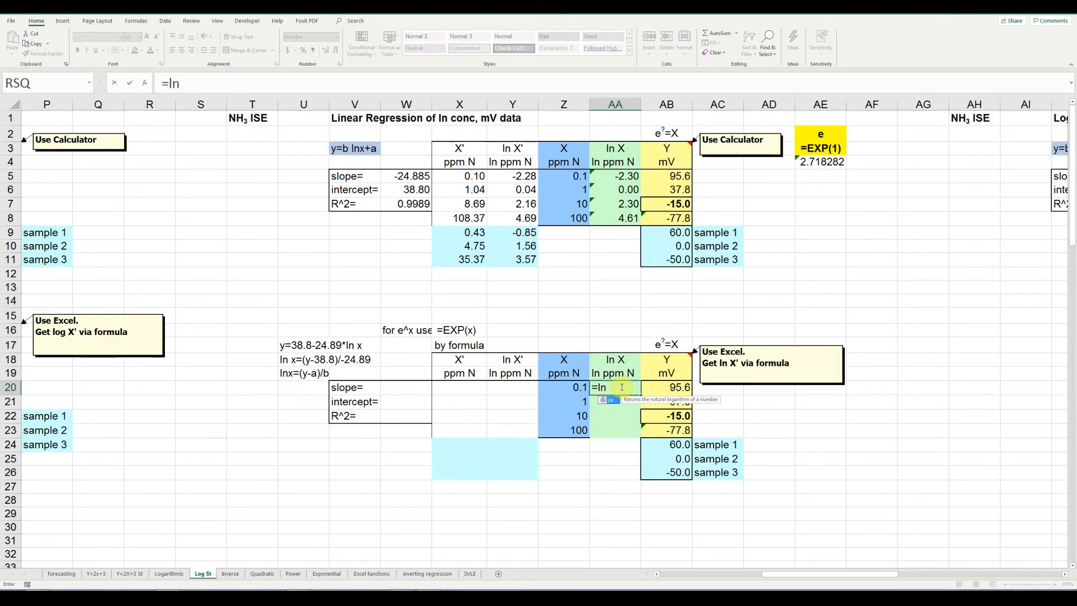
pyautogui.press('Tab')
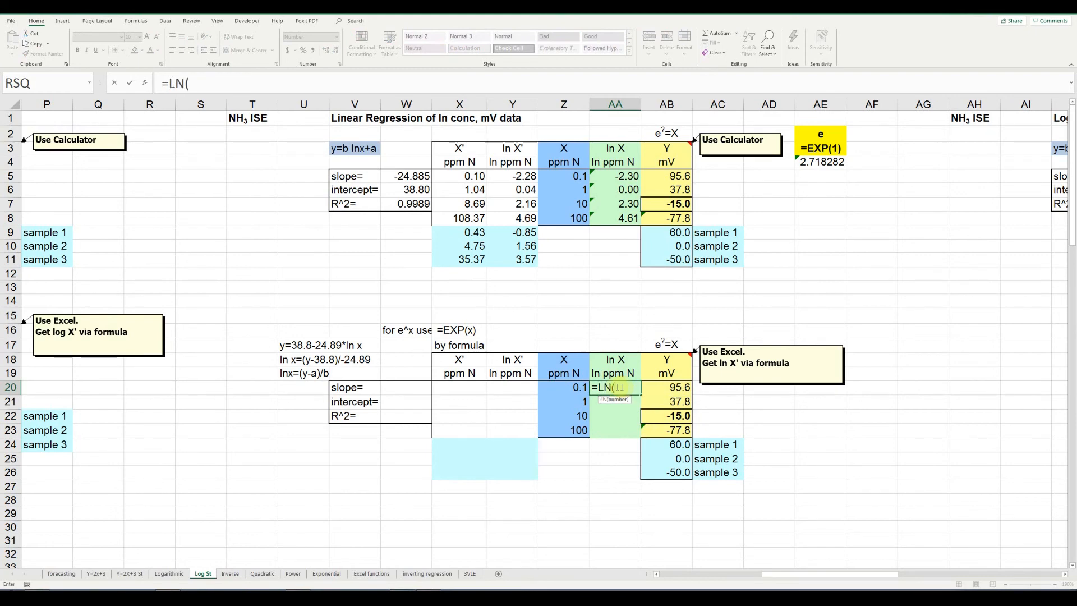
pyautogui.click(582, 387)
pyautogui.write(')')
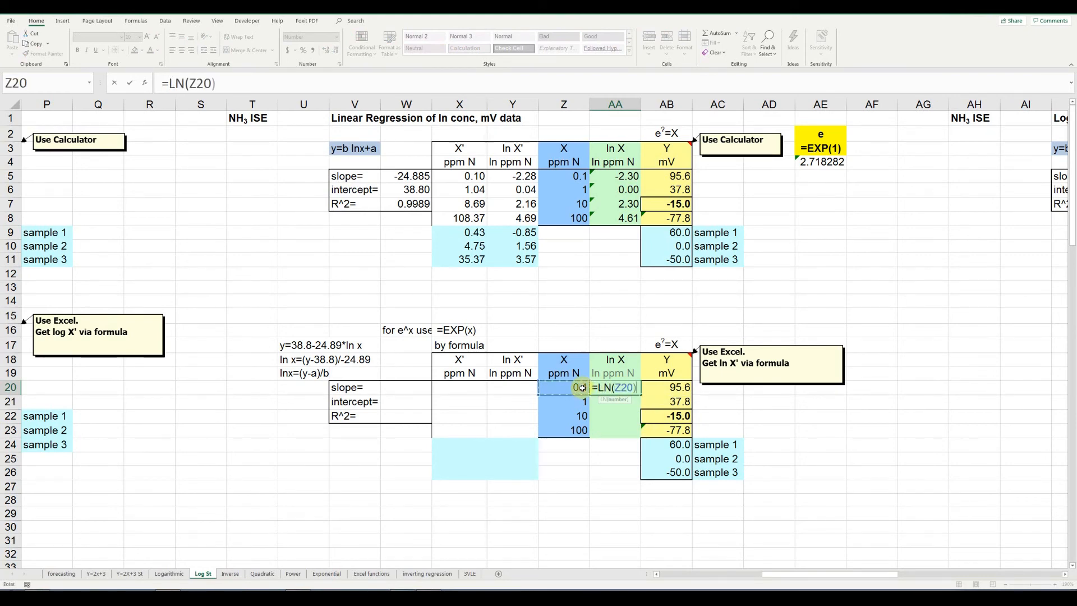
pyautogui.press('Return')
pyautogui.click(616, 388)
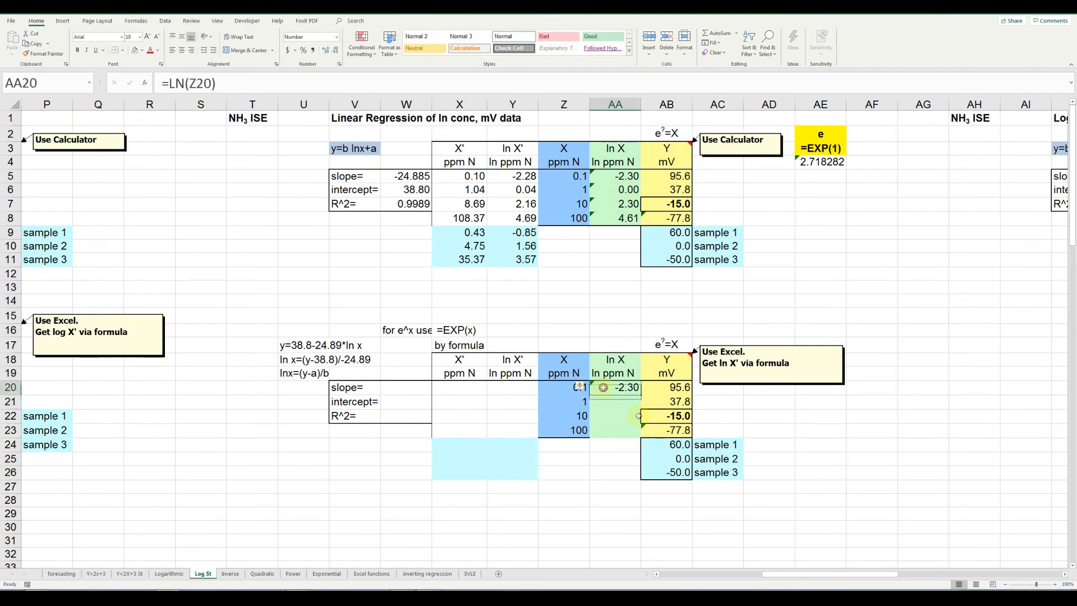
pyautogui.moveTo(641, 396); pyautogui.dragTo(644, 435)
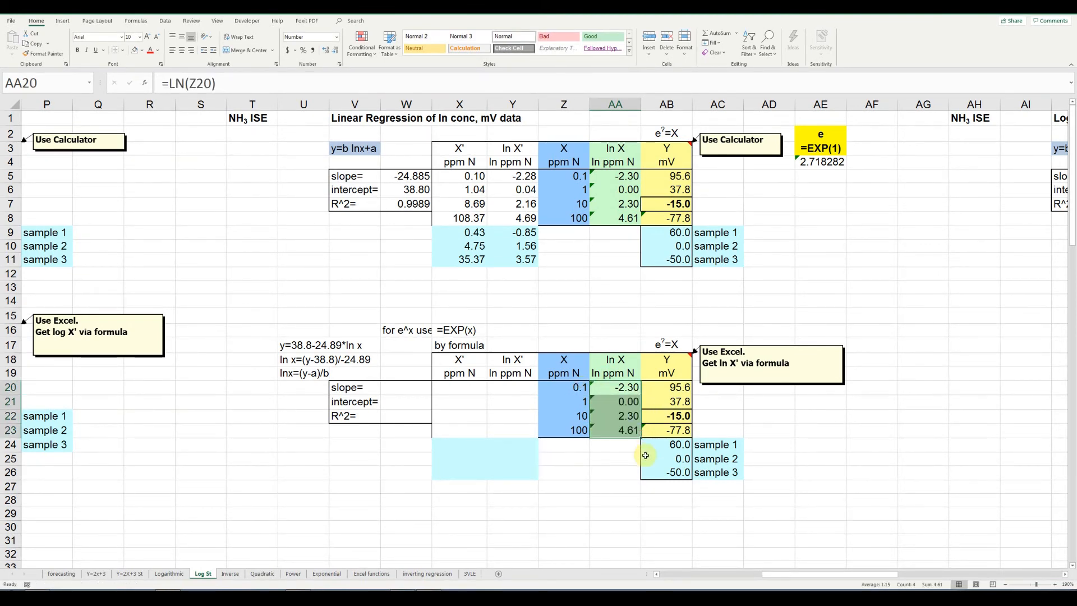
# Calculate the slope in W20 with SLOPE, using AB20:AB23 as known y's and AA20:AA23 as known x's.
pyautogui.click(403, 389)
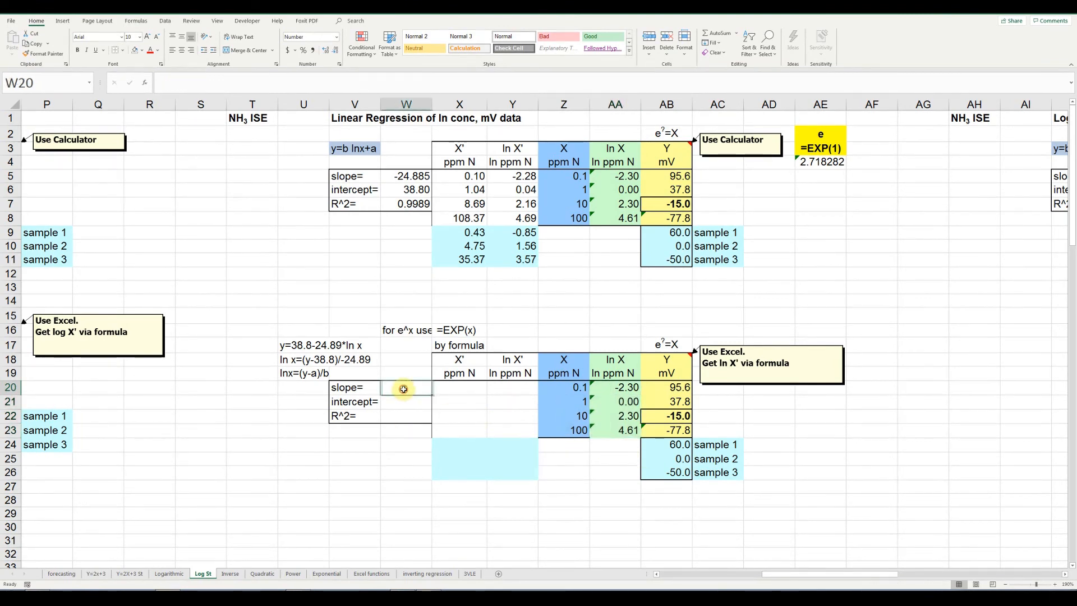
pyautogui.click(145, 84)
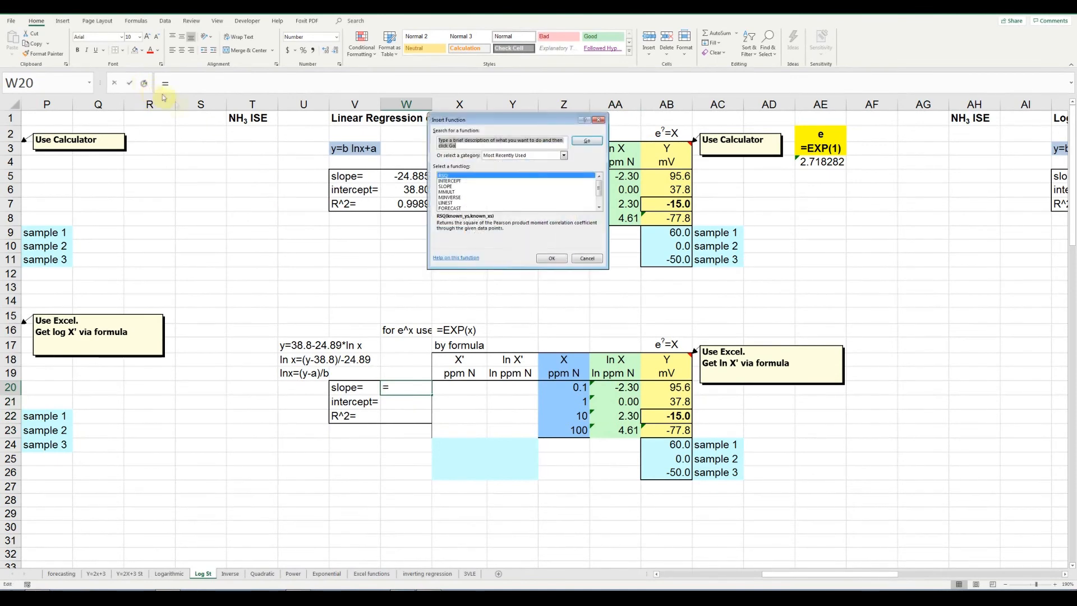
pyautogui.click(452, 187)
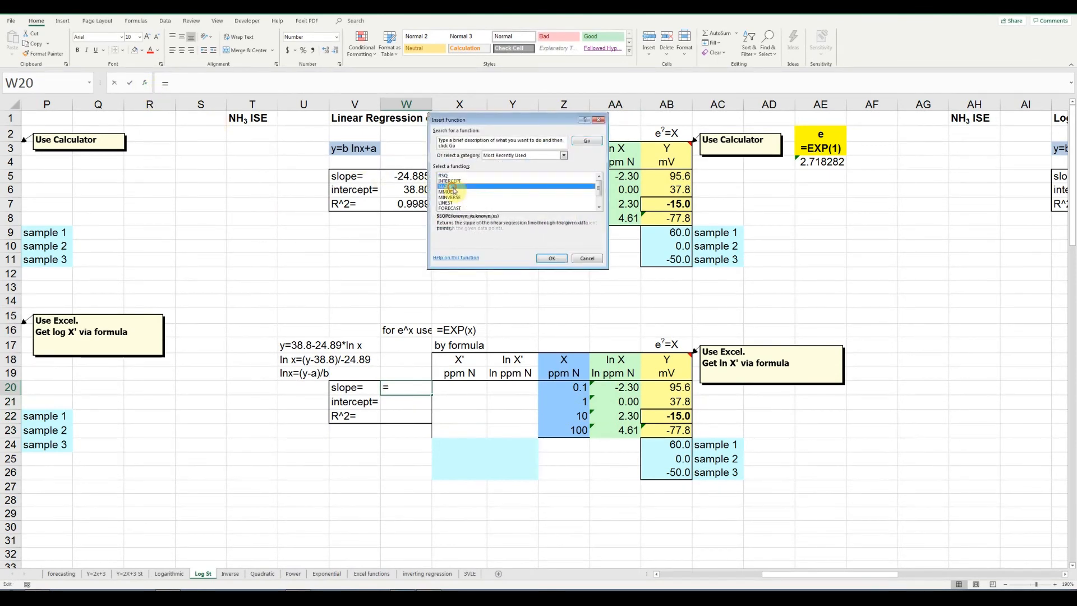
pyautogui.click(554, 258)
pyautogui.moveTo(661, 388); pyautogui.dragTo(676, 430)
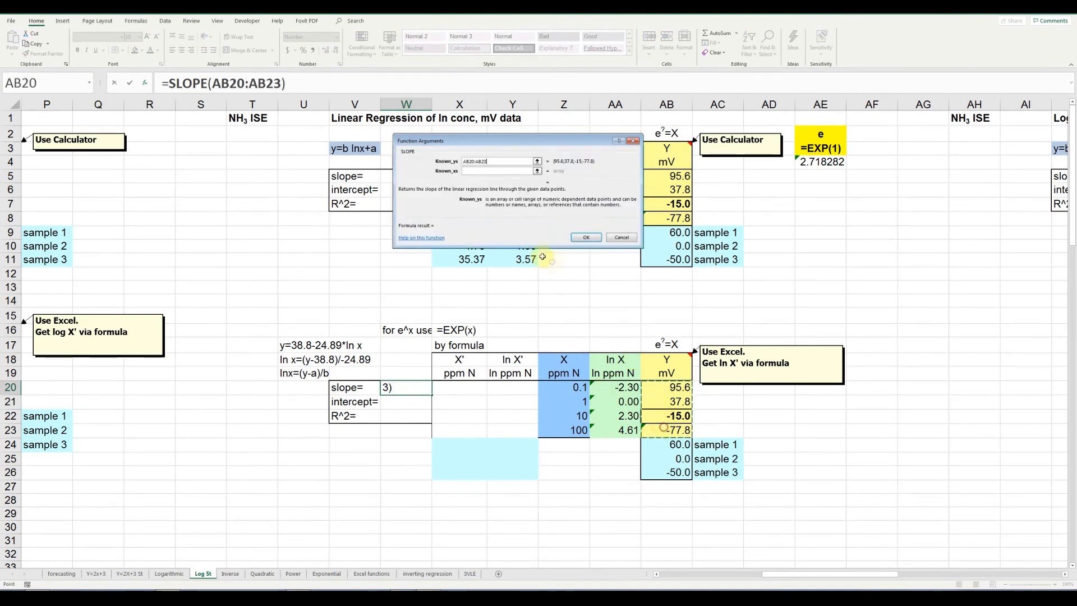
pyautogui.click(472, 173)
pyautogui.moveTo(617, 385); pyautogui.dragTo(622, 431)
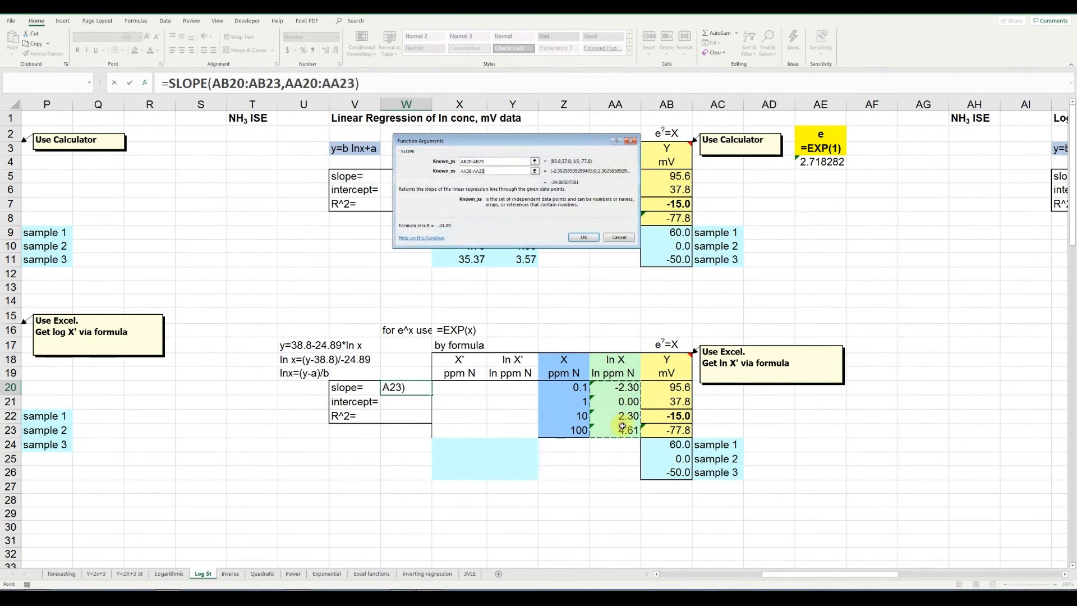
pyautogui.click(584, 238)
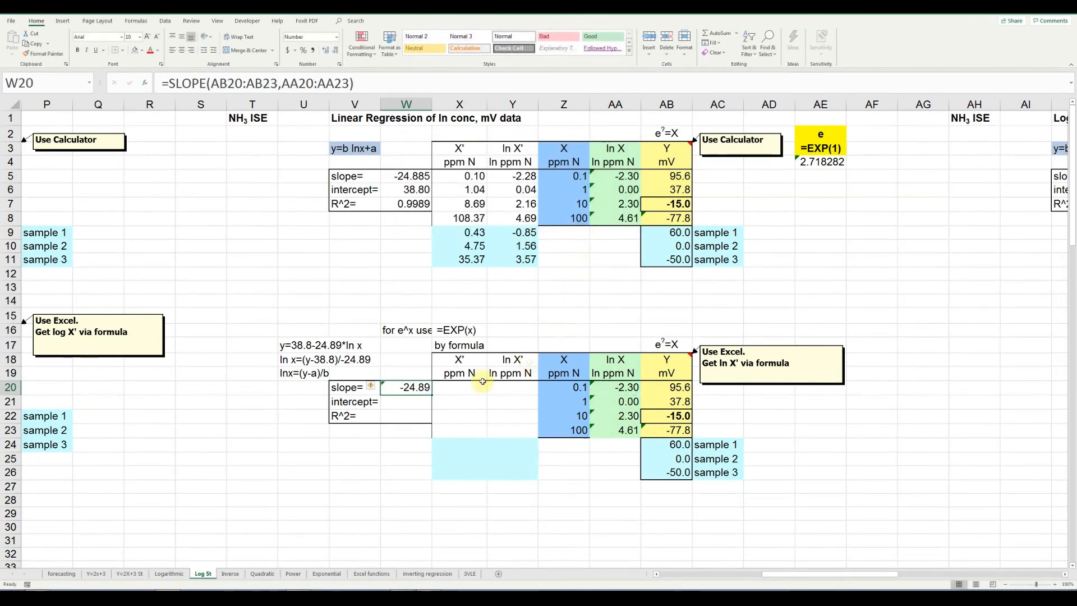
# Calculate the intercept in W21 with INTERCEPT, using AB20:AB23 as known y's and AA20:AA23 as known x's.
pyautogui.click(415, 403)
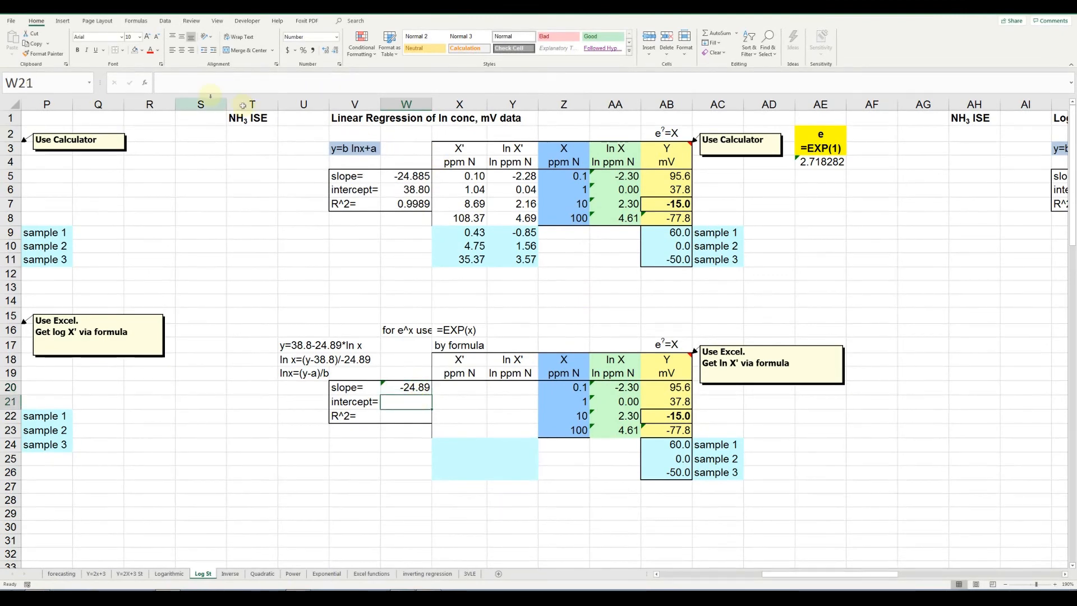
pyautogui.click(146, 83)
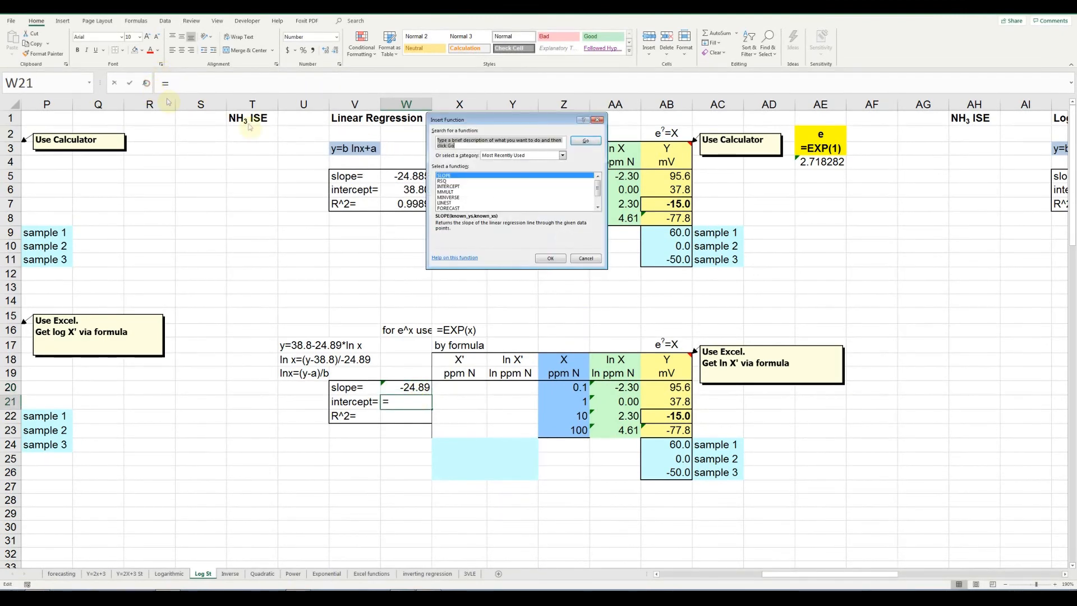
pyautogui.click(449, 186)
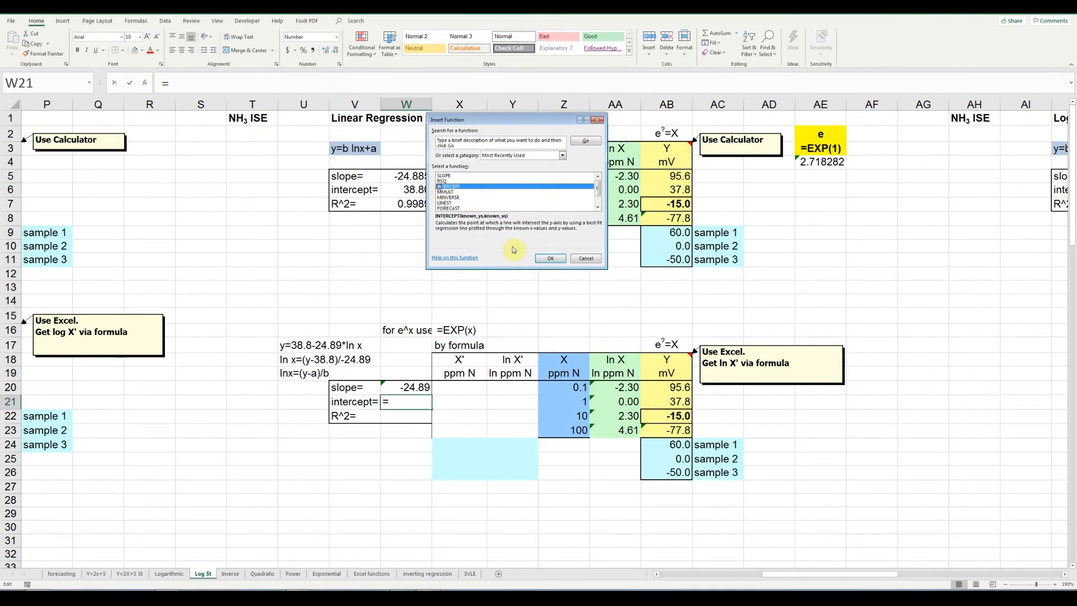
pyautogui.click(549, 257)
pyautogui.moveTo(666, 387); pyautogui.dragTo(676, 430)
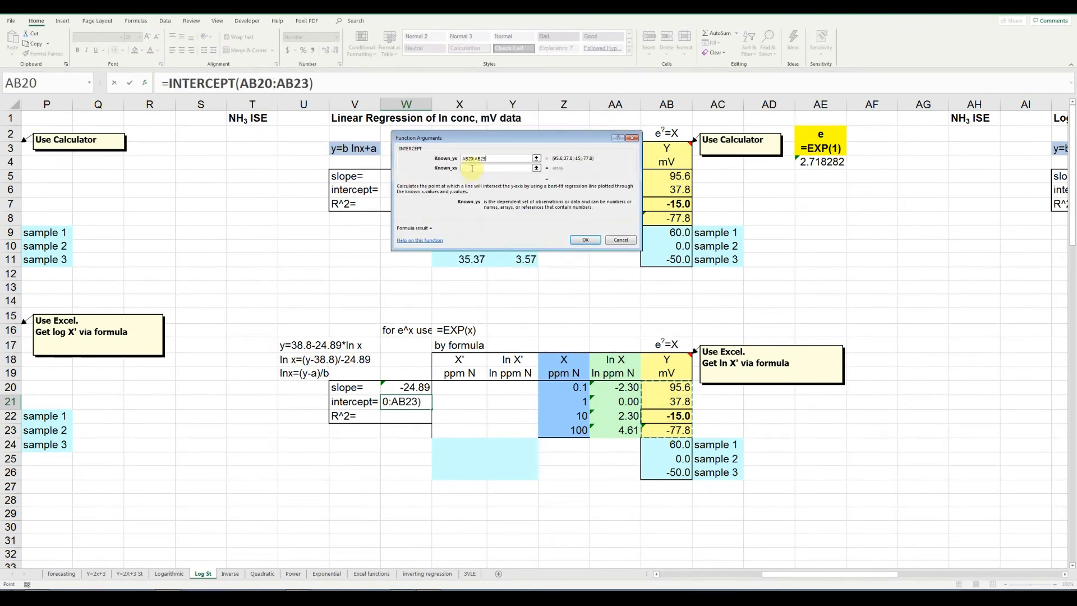
pyautogui.moveTo(623, 387); pyautogui.dragTo(624, 431)
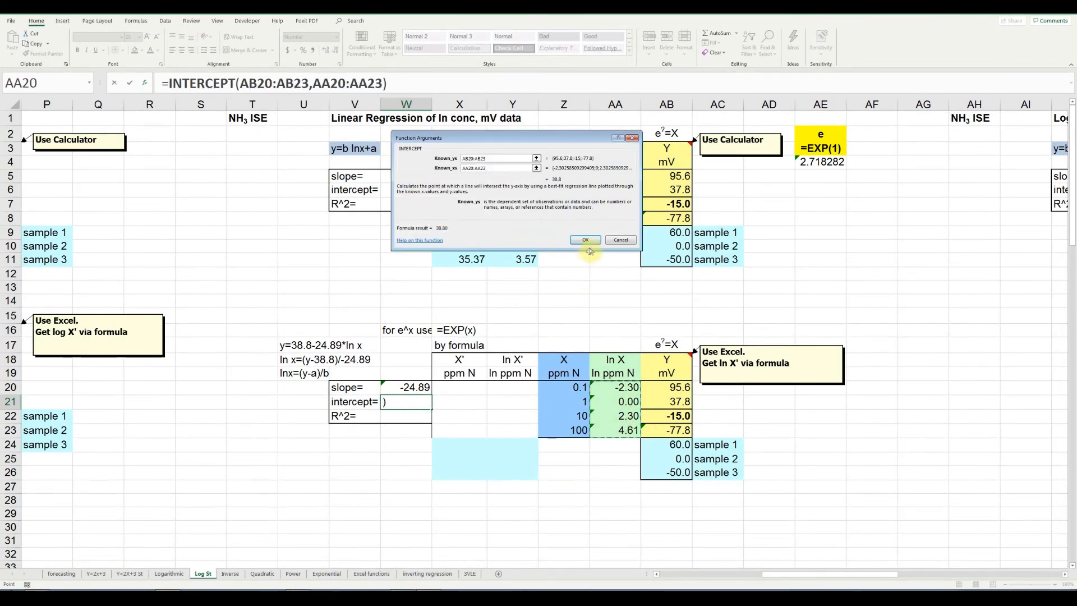
pyautogui.click(591, 243)
# Calculate R^2 in W22 with RSQ, using AB20:AB23 as known y's and AA20:AA23 as known x's.
pyautogui.click(422, 415)
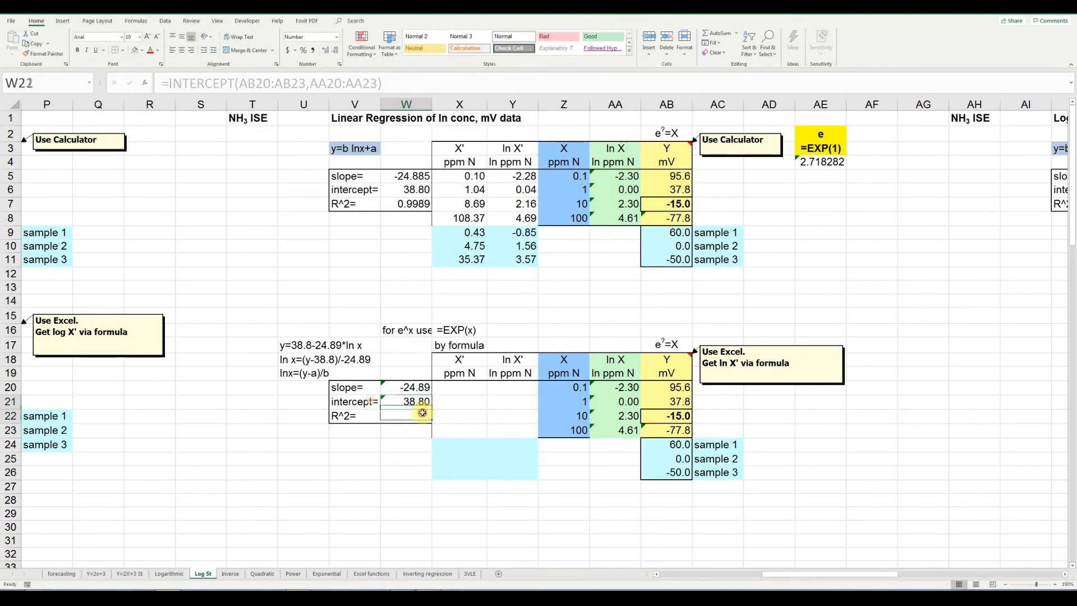
pyautogui.click(143, 84)
pyautogui.click(453, 188)
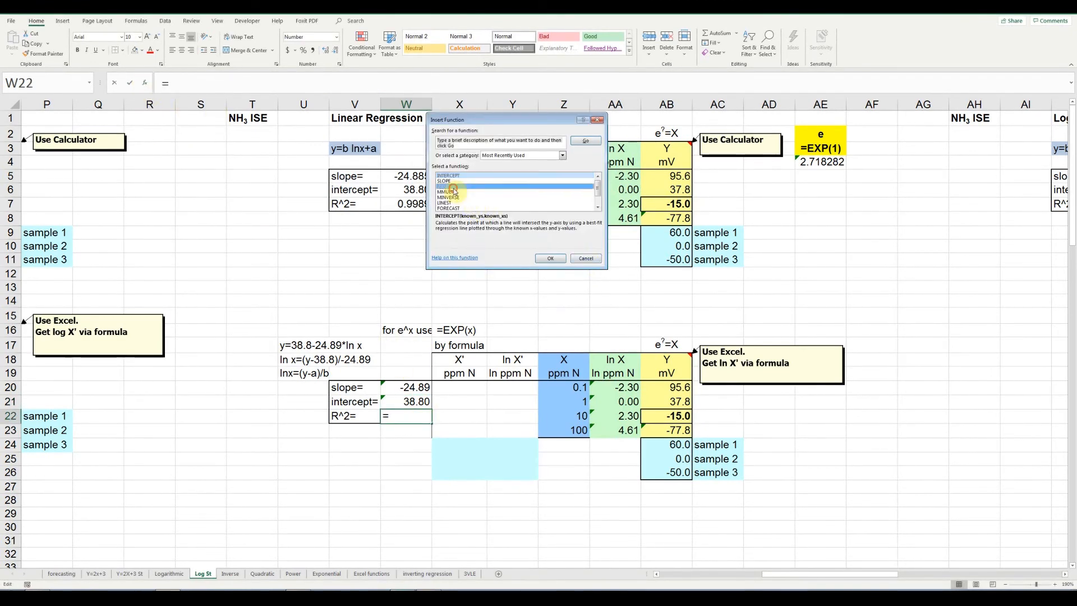
pyautogui.click(548, 258)
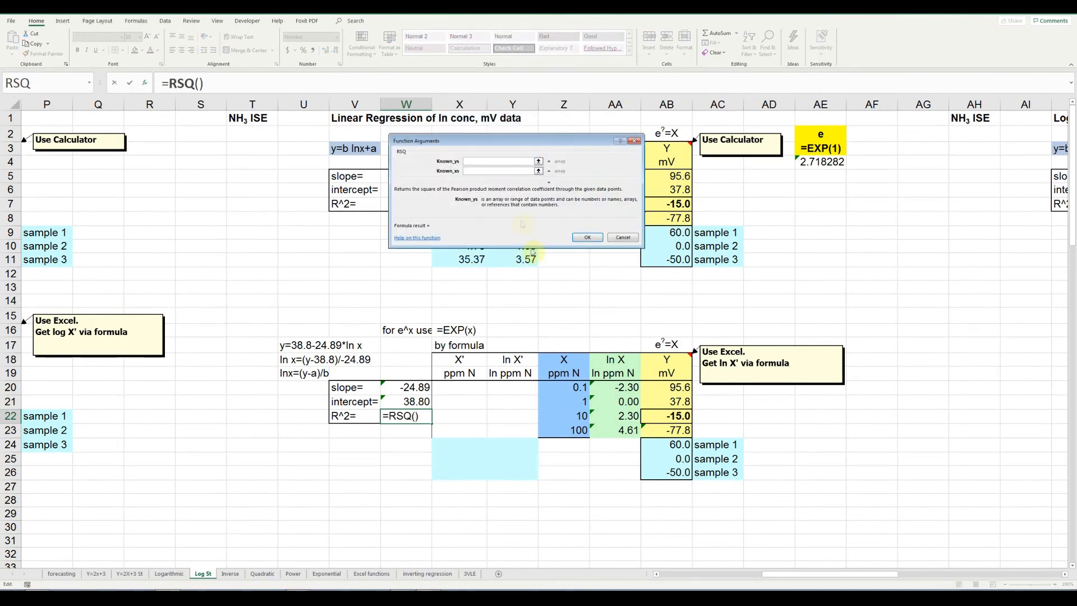
pyautogui.moveTo(667, 387); pyautogui.dragTo(666, 430)
pyautogui.press('Tab')
pyautogui.moveTo(609, 386); pyautogui.dragTo(614, 429)
pyautogui.click(583, 237)
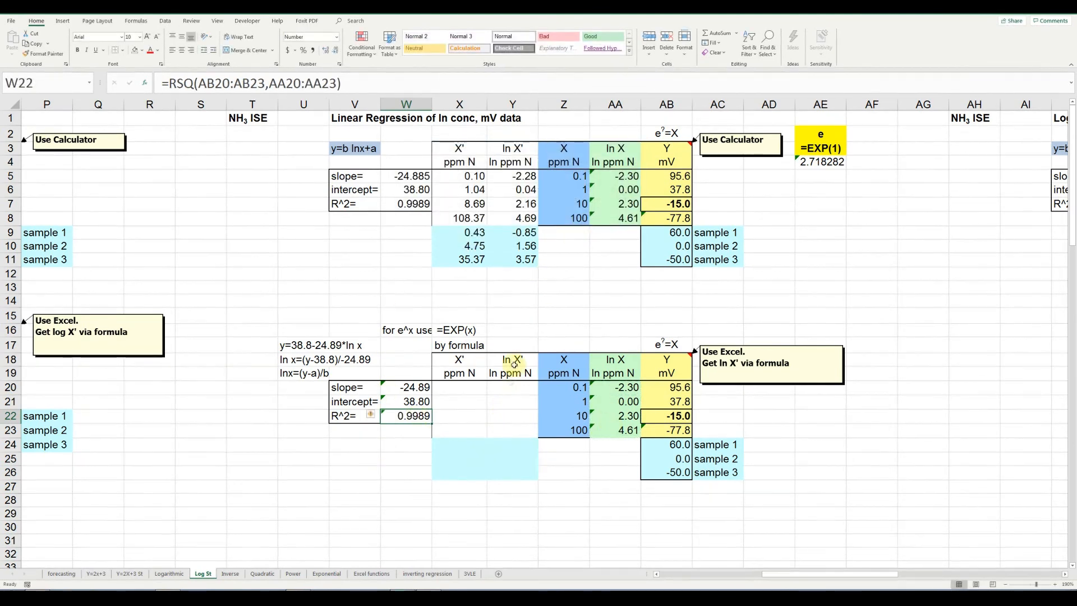
# Calculate ln X' in Y20 with =(AB20-$W$21)/$W$20 and fill the formula down through Y26.
pyautogui.click(524, 313)
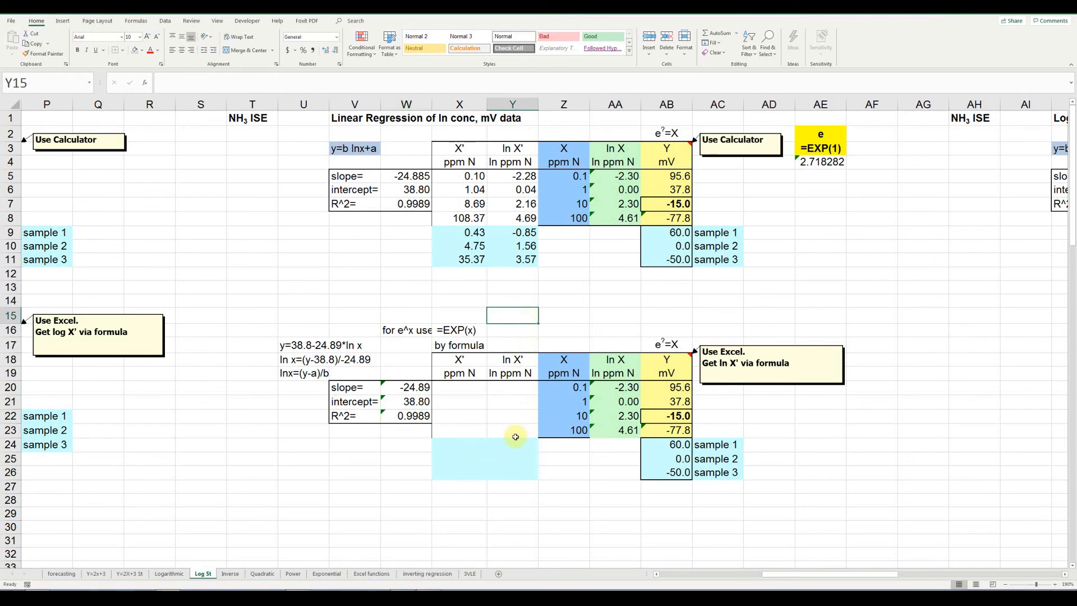
pyautogui.click(511, 392)
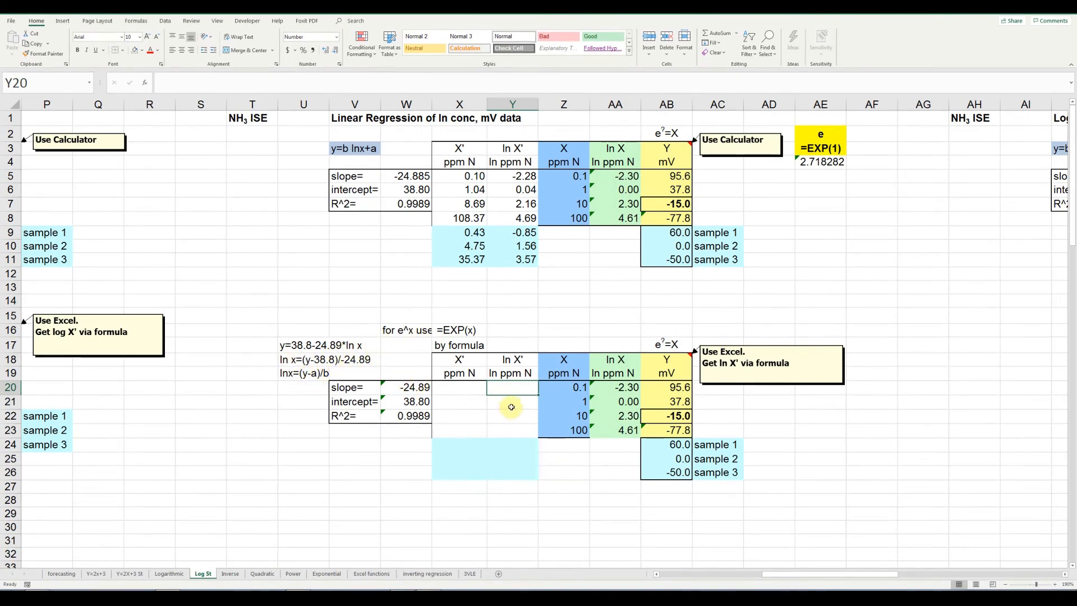
pyautogui.write('=')
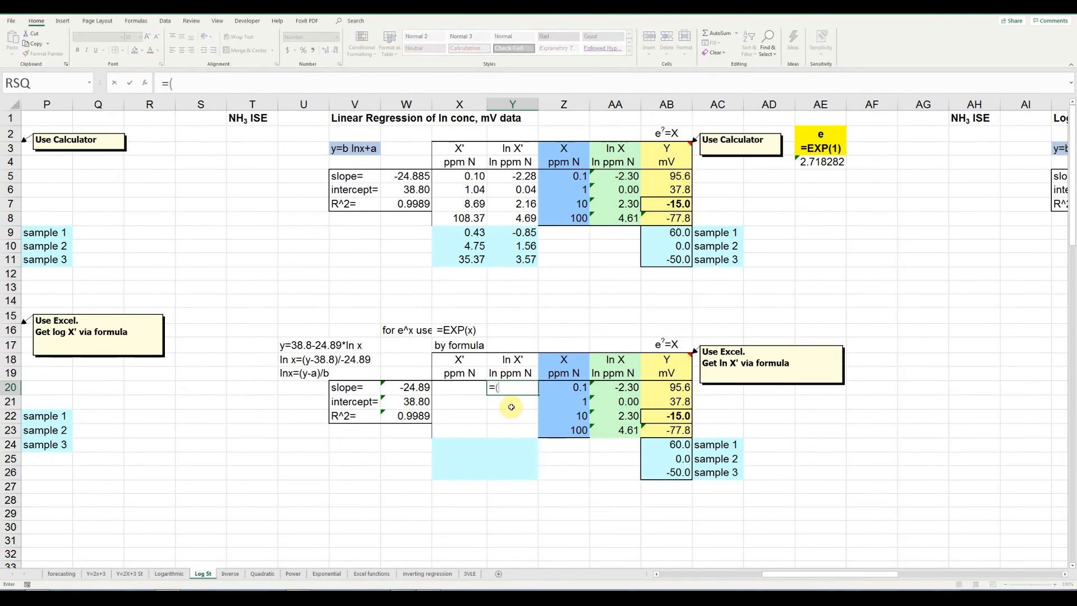
pyautogui.write('(')
pyautogui.click(670, 386)
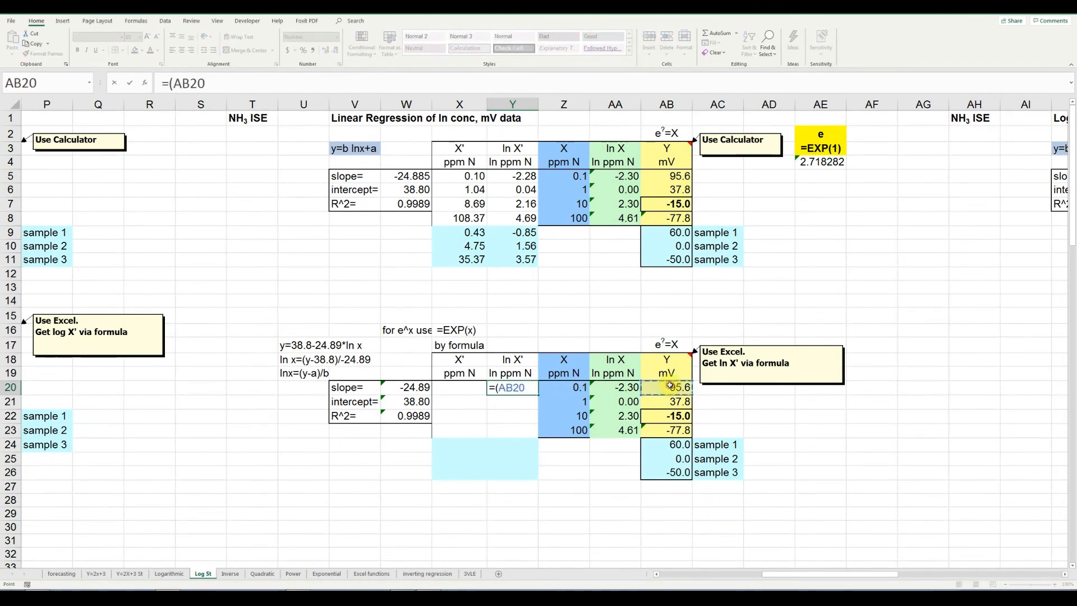
pyautogui.write('-')
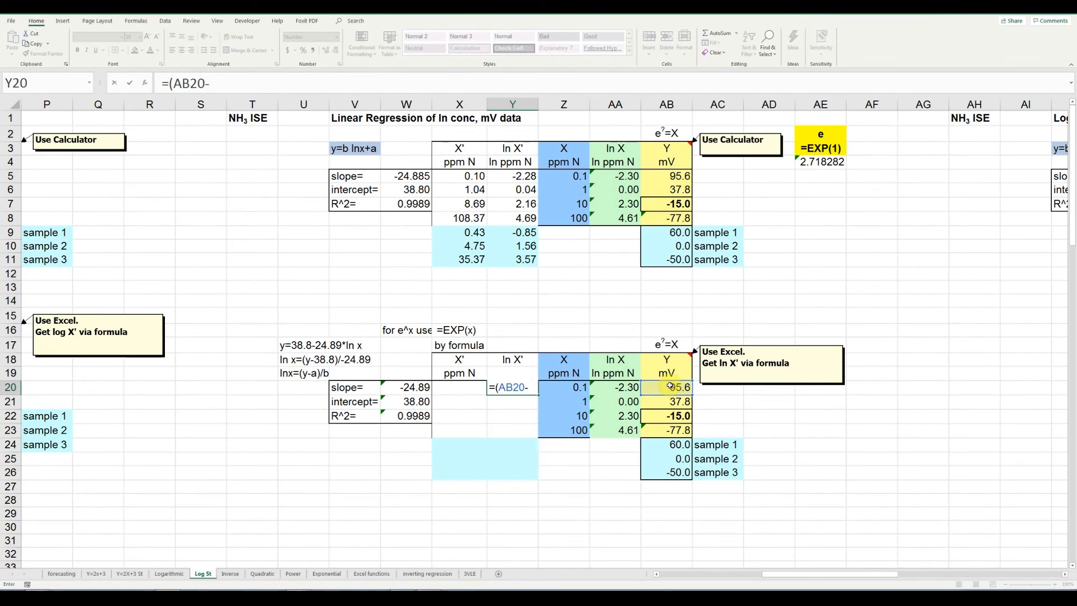
pyautogui.click(419, 401)
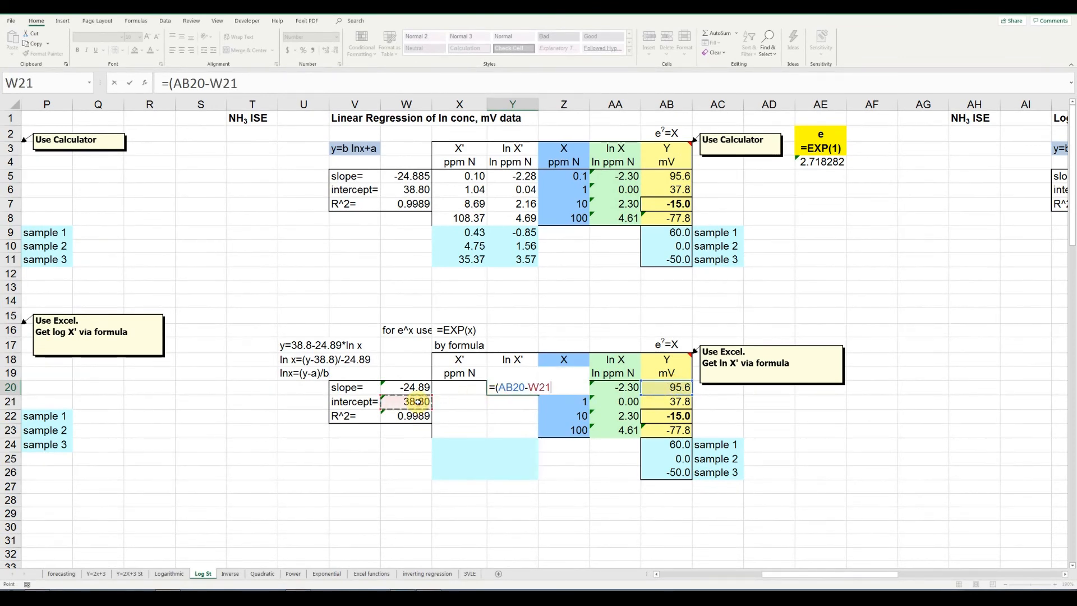
pyautogui.press('F4')
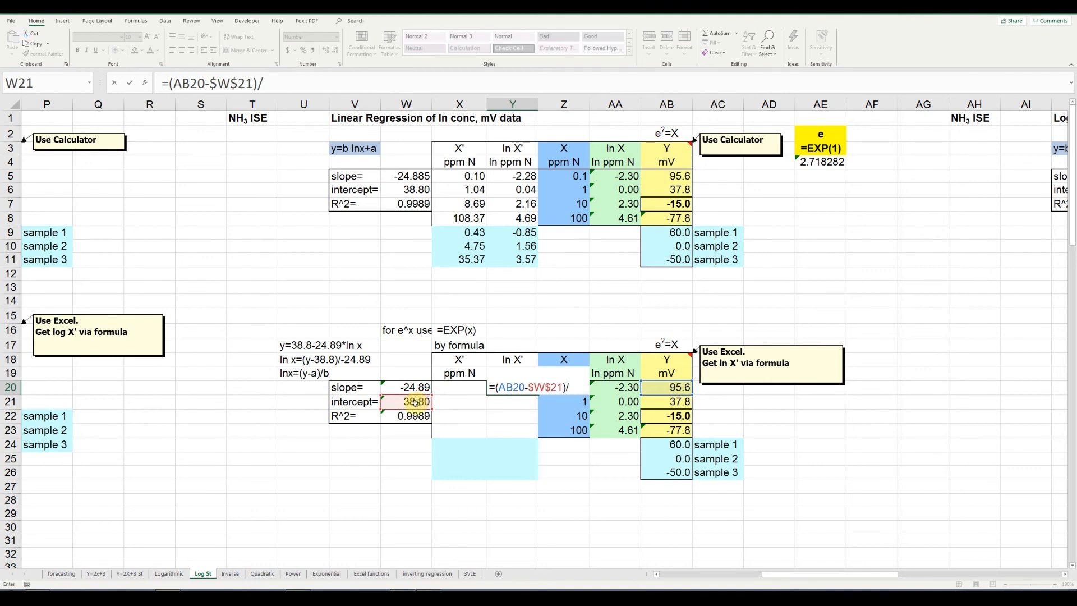
pyautogui.click(405, 388)
pyautogui.press('F4')
pyautogui.press('Return')
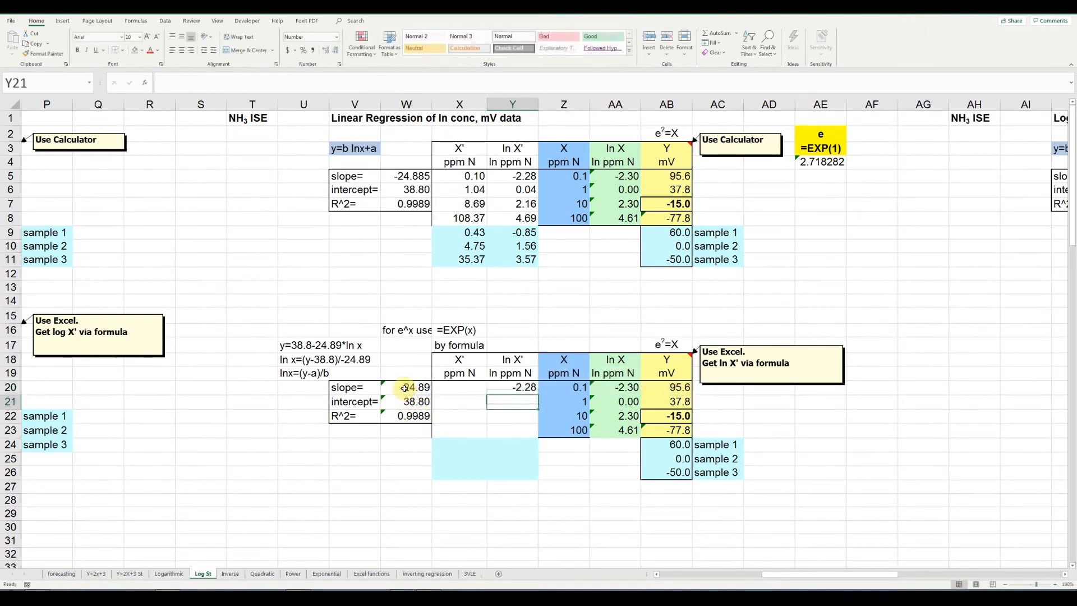
pyautogui.click(524, 390)
pyautogui.moveTo(540, 396); pyautogui.dragTo(548, 472)
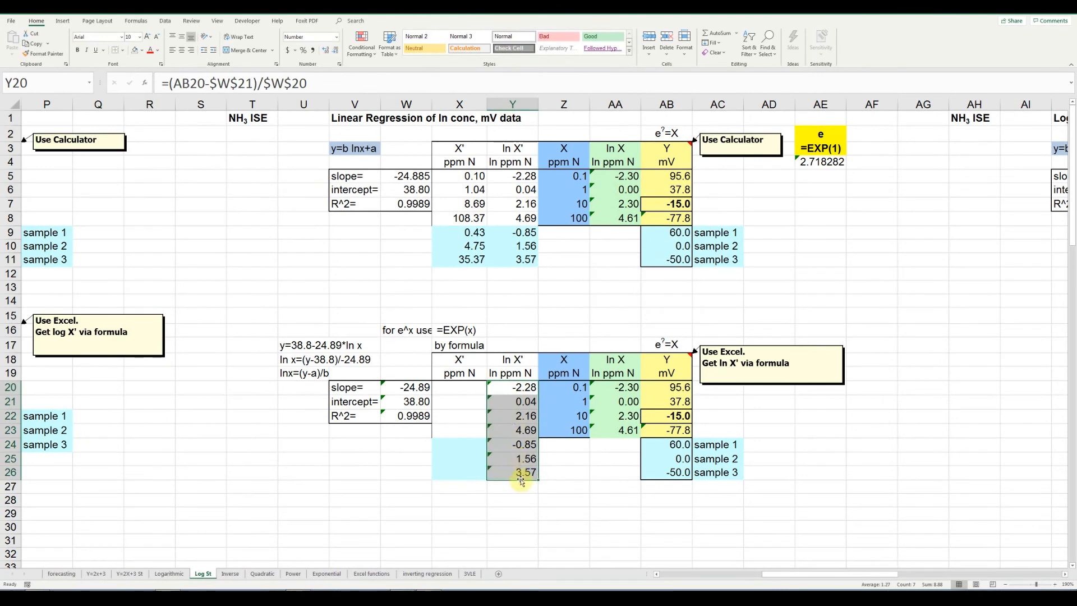
# Calculate X' in X20 with =EXP(Y20) and fill the formula down through X26.
pyautogui.click(455, 392)
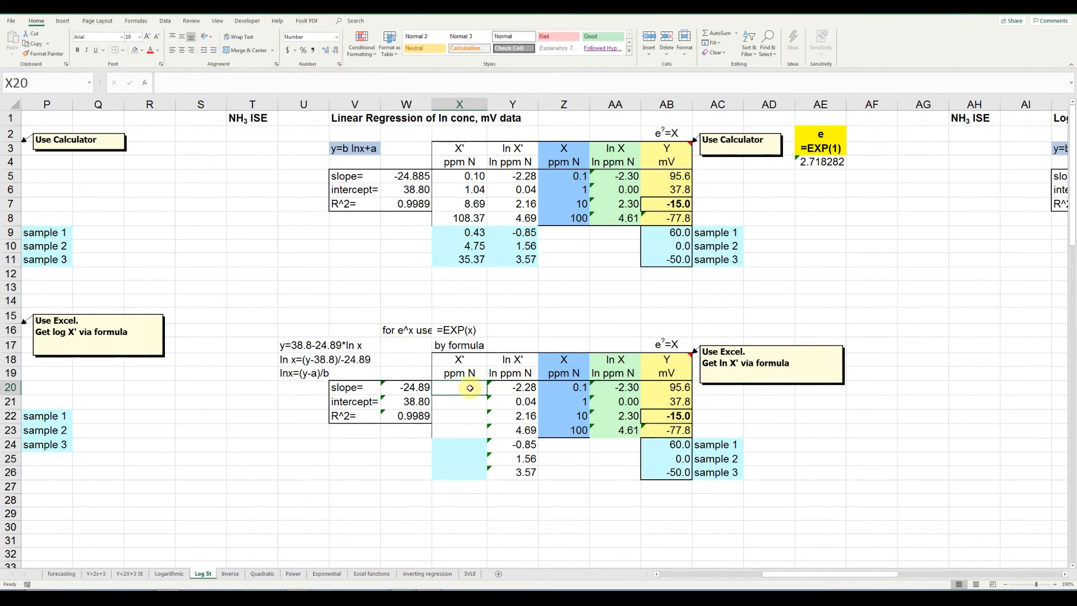
pyautogui.write('=')
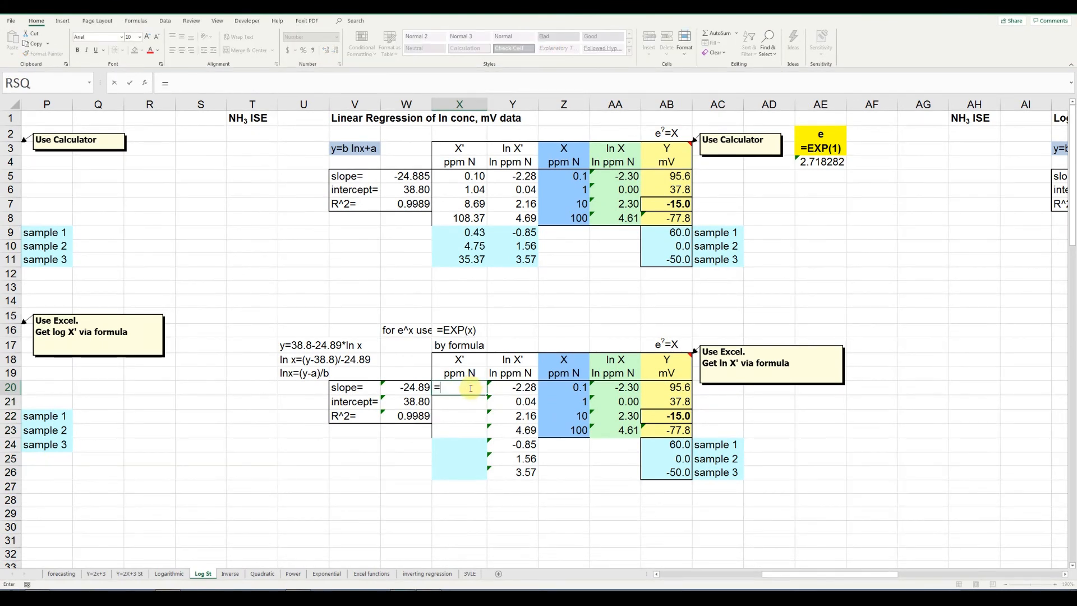
pyautogui.write('exp')
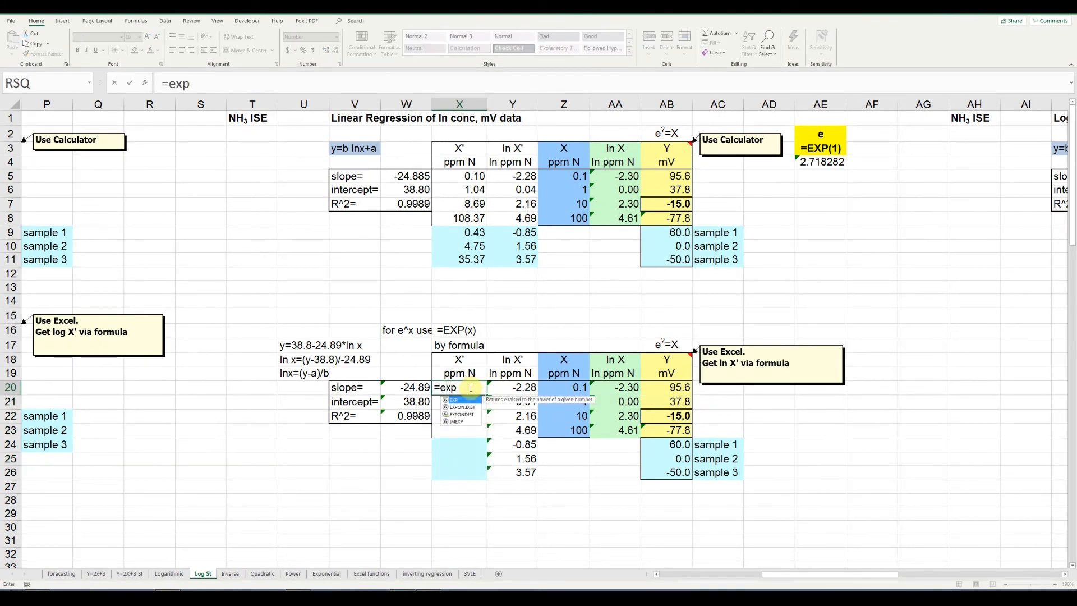
pyautogui.press('Tab')
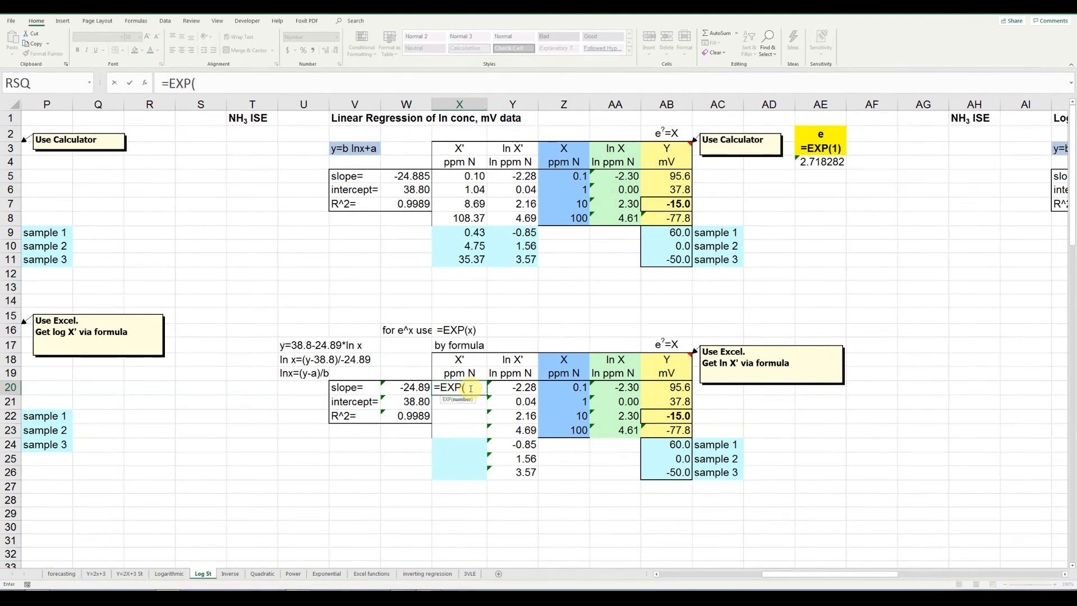
pyautogui.click(511, 387)
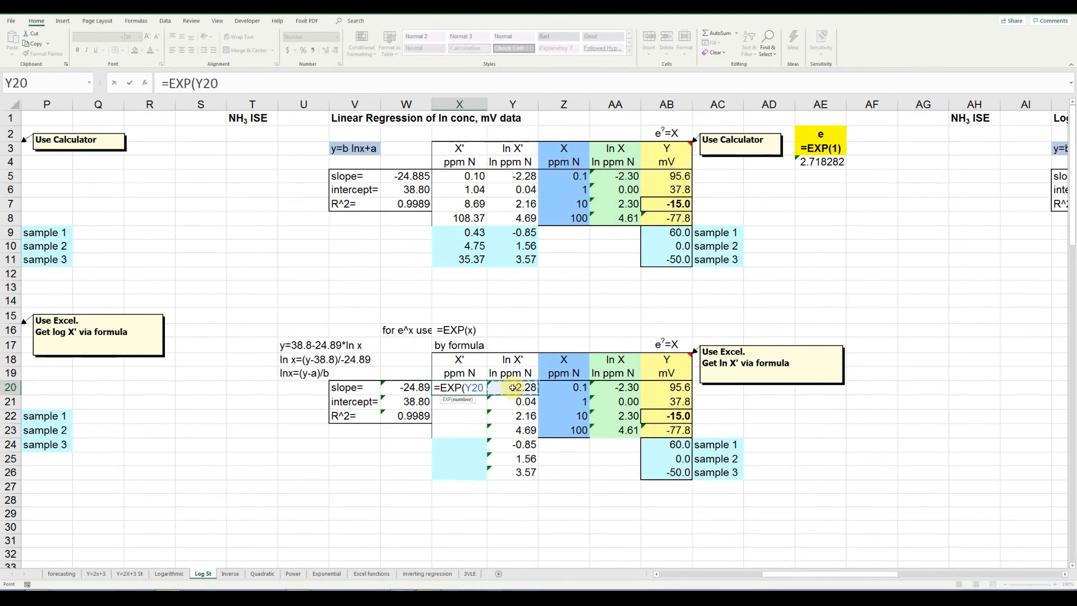
pyautogui.write(')')
pyautogui.press('Return')
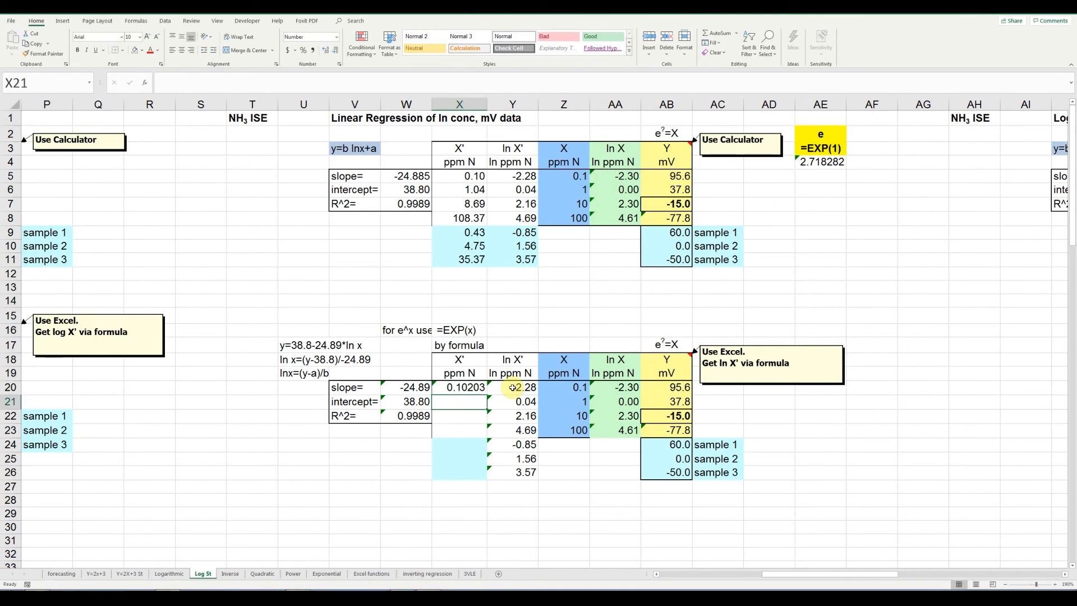
pyautogui.click(469, 389)
pyautogui.moveTo(487, 394); pyautogui.dragTo(488, 474)
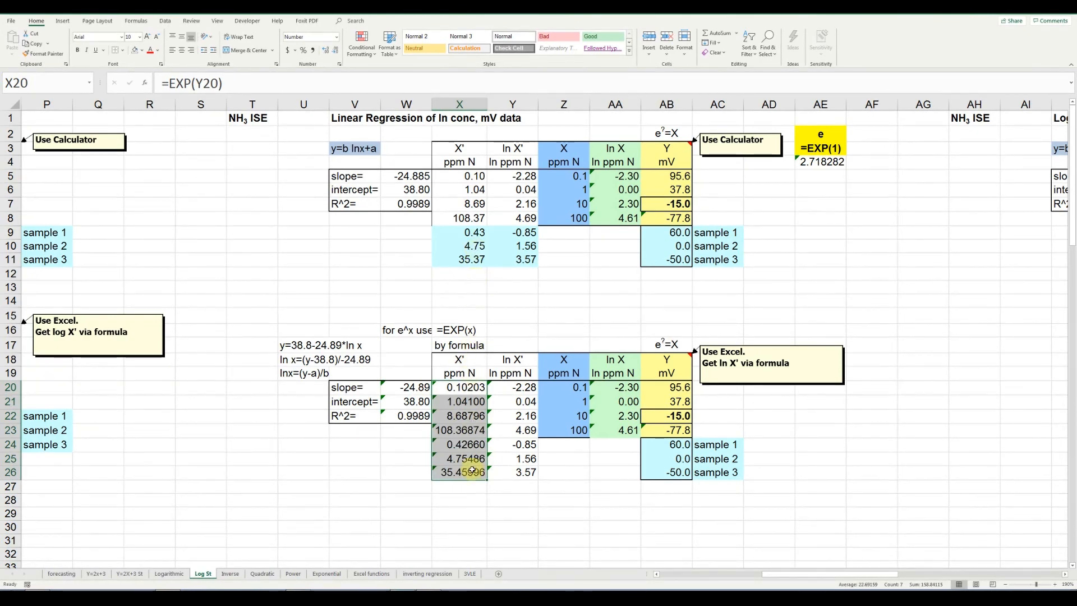
# Reduce the X' values in X20:X26 to two decimal places.
pyautogui.click(336, 51)
pyautogui.click(336, 51)
pyautogui.click(336, 51)
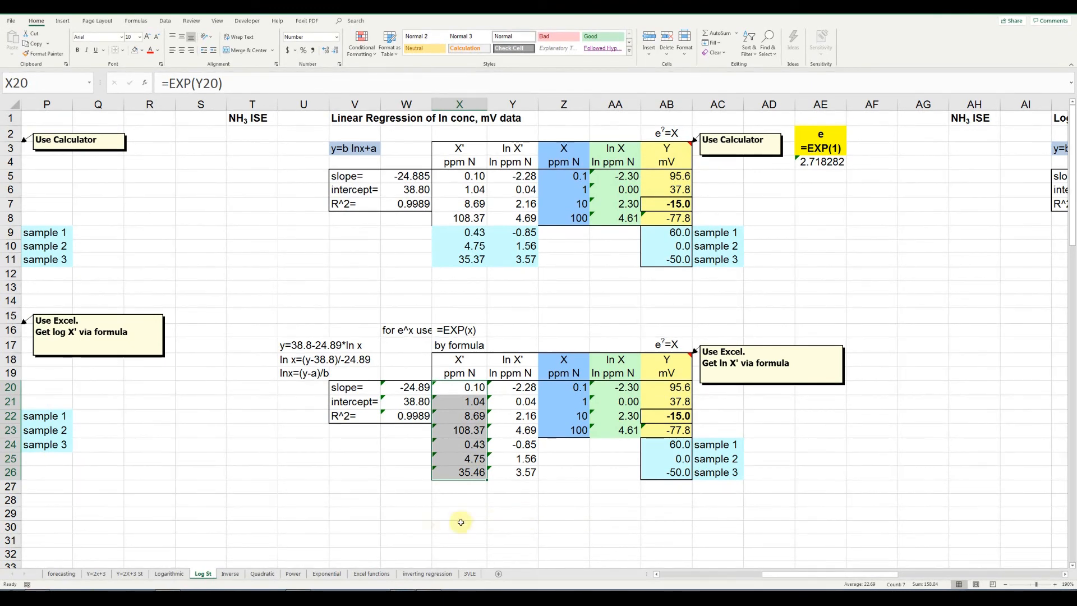
# Review the logarithmic regression exercise in the Word handout and return to Excel's Log St sheet to view the tables beyond the ln regression.
pyautogui.click(312, 597)
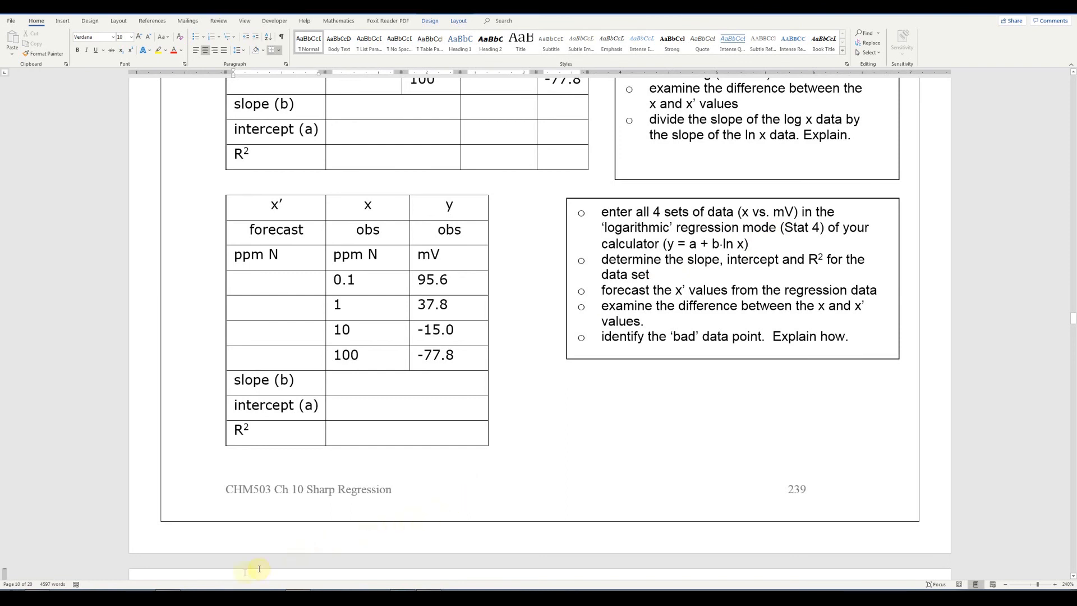
pyautogui.click(298, 597)
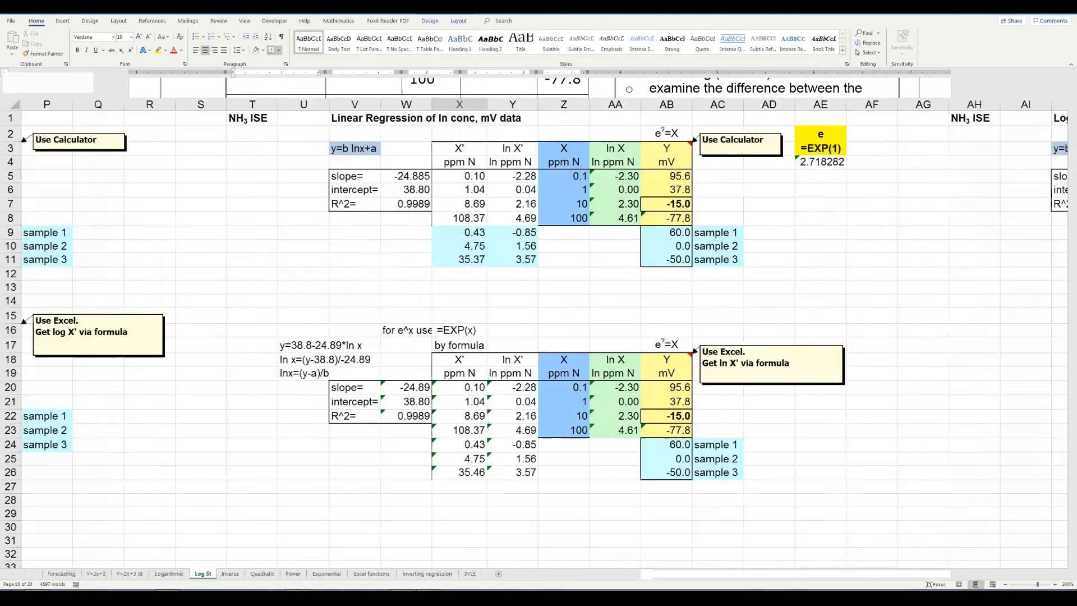
pyautogui.moveTo(776, 573); pyautogui.dragTo(861, 572)
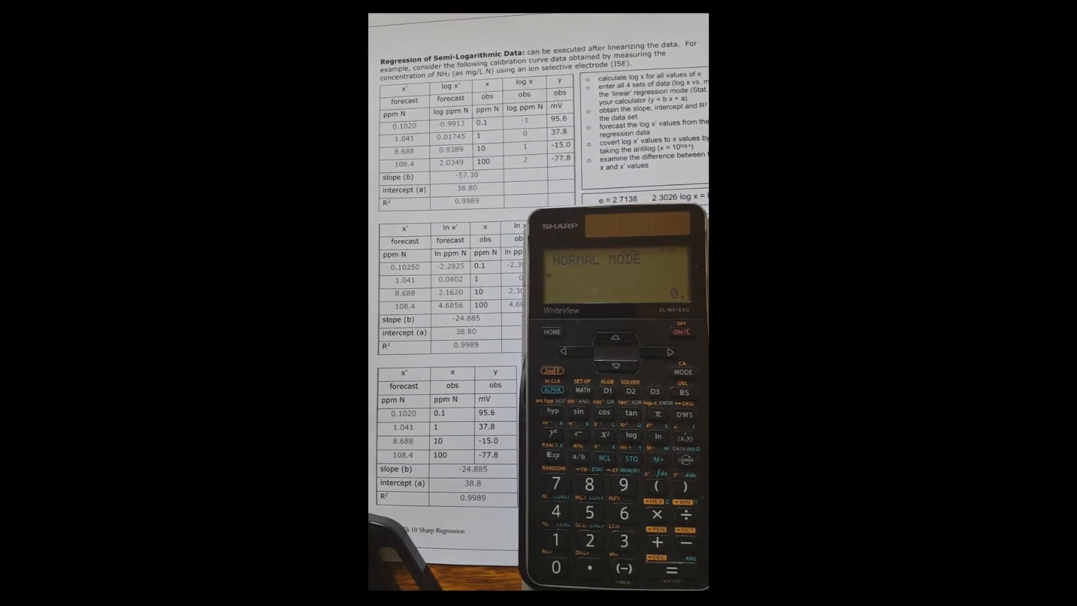
pyautogui.click(679, 371)
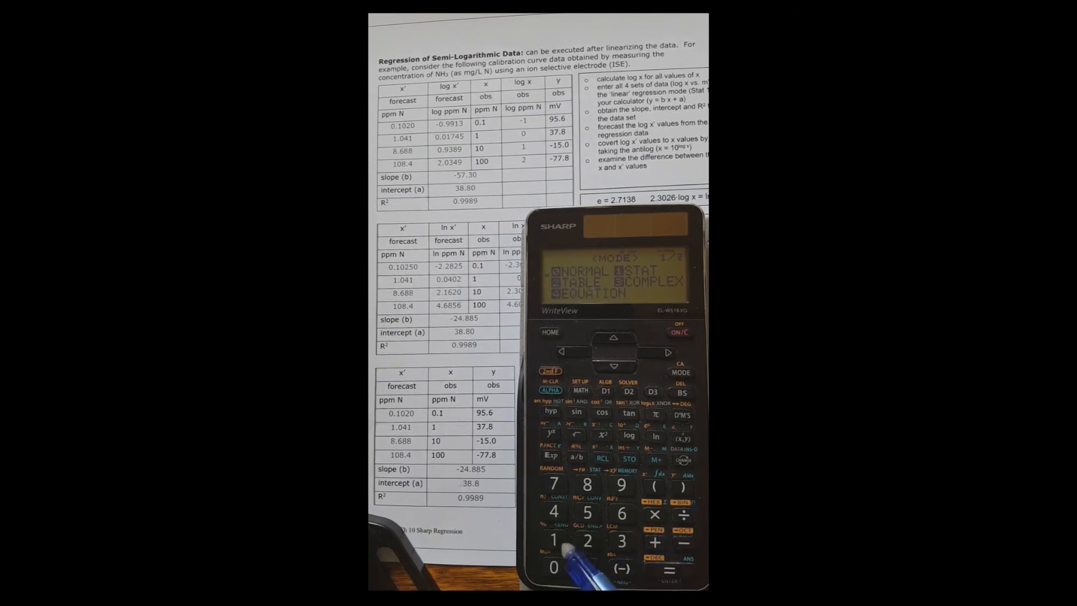
pyautogui.click(554, 539)
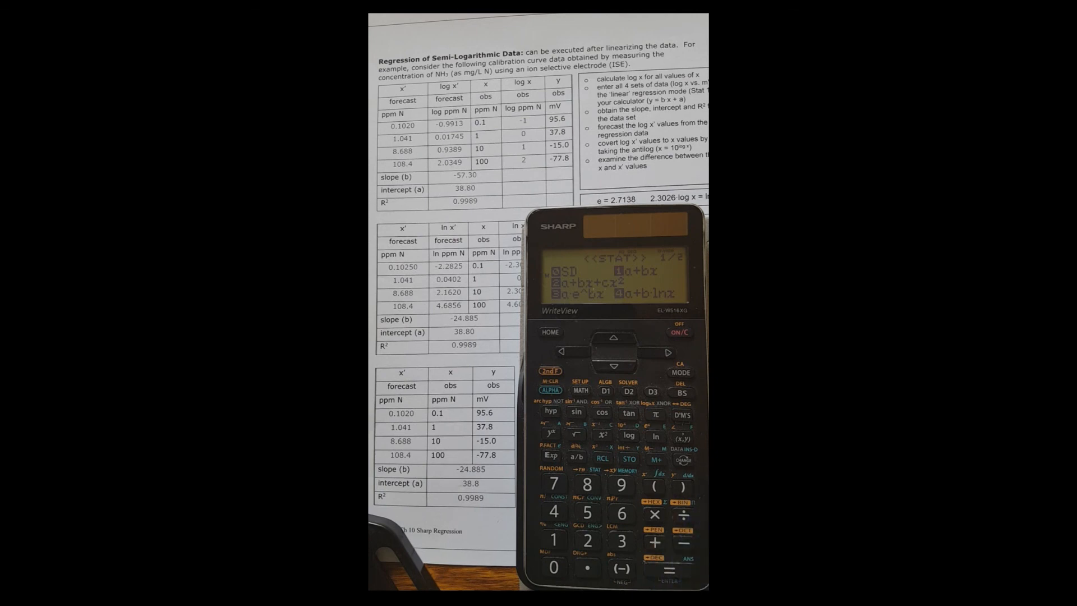